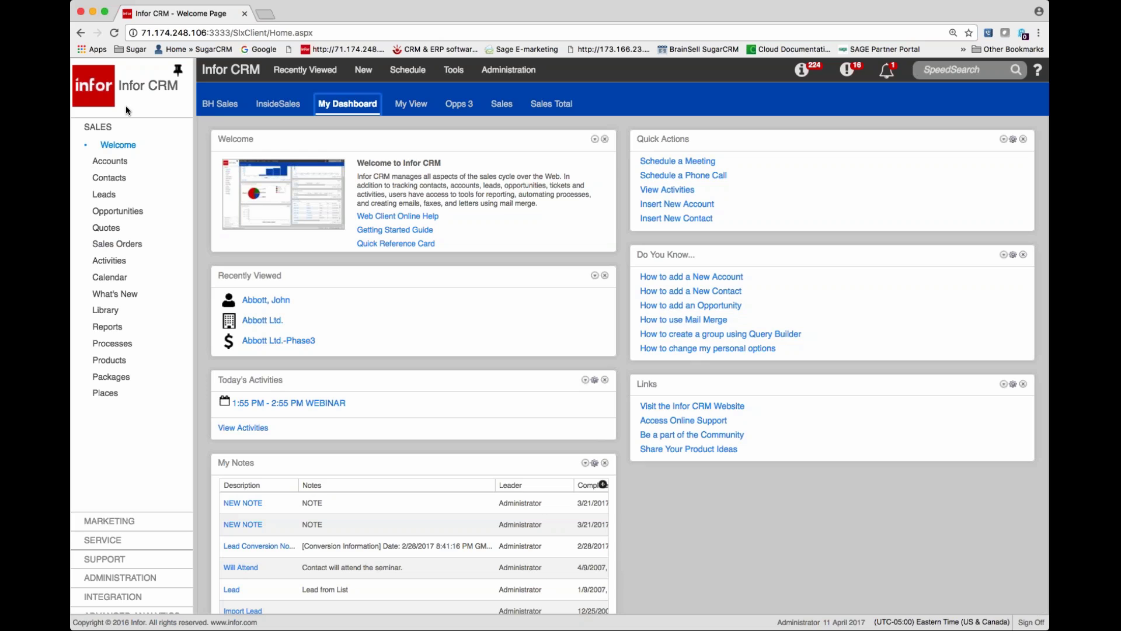
- View the Support navigation section's entries and return to the Sales section
{"action": "left_click", "coordinate": [128, 559]}
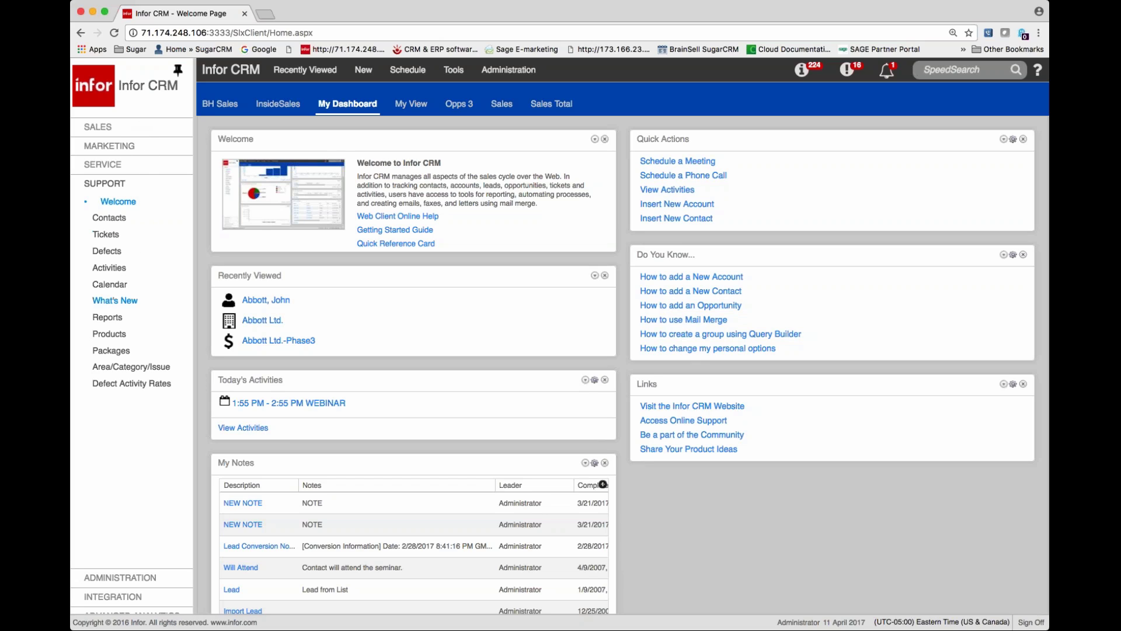
{"action": "left_click", "coordinate": [132, 127]}
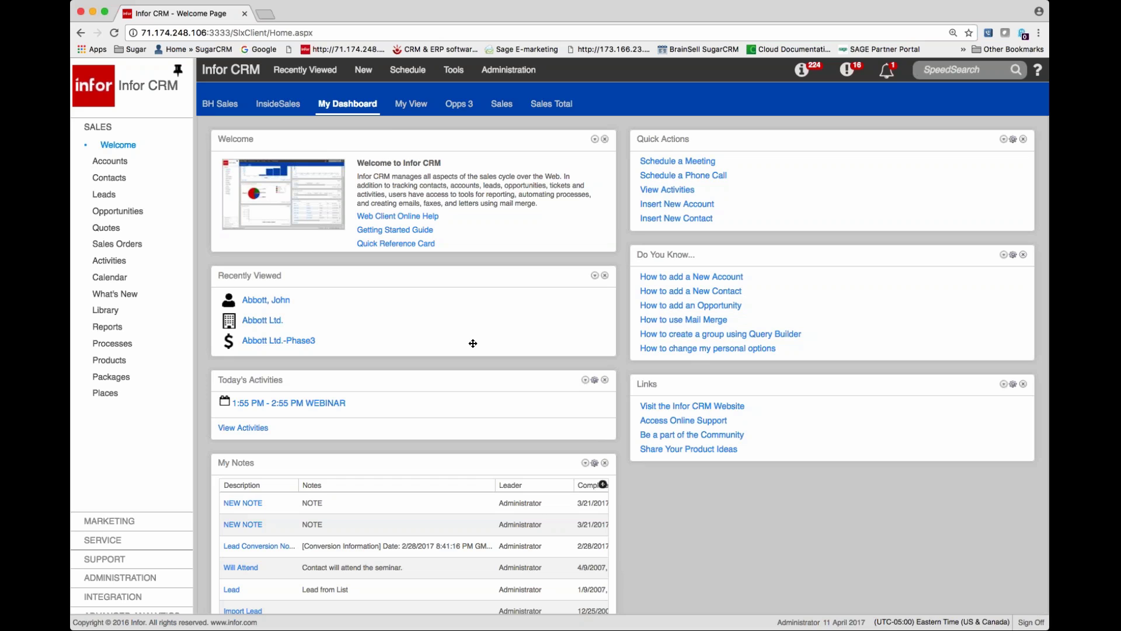
- Show the Sales Total dashboard and inspect the Prospect and Empty stages of the Open Opportunities funnel
{"action": "left_click", "coordinate": [544, 105]}
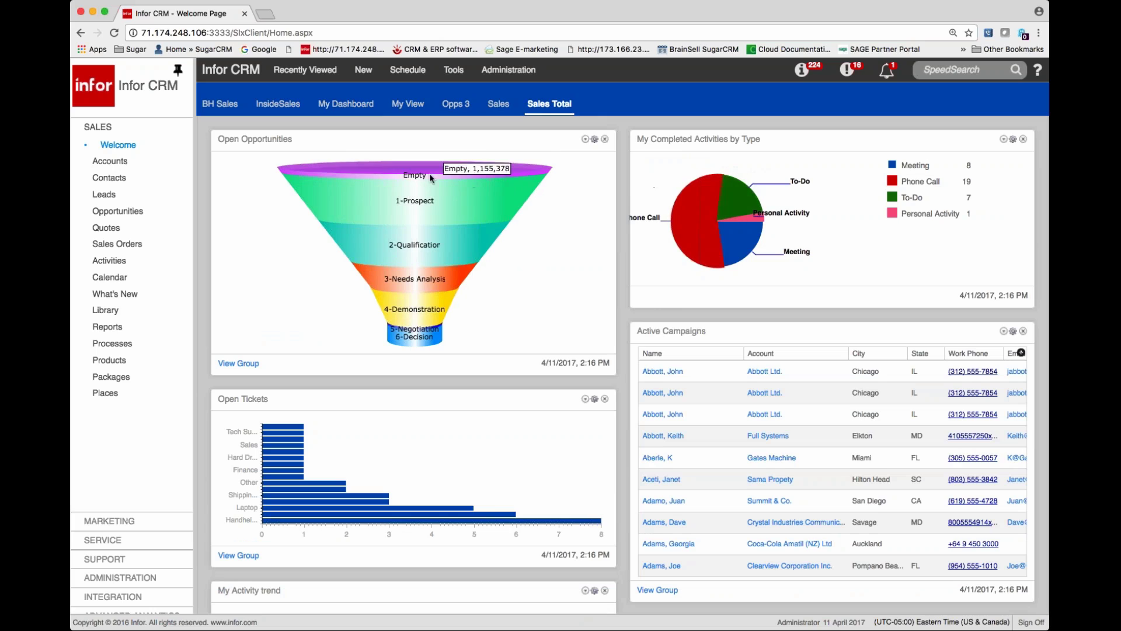
{"action": "mouse_move", "coordinate": [391, 289]}
{"action": "mouse_move", "coordinate": [507, 199]}
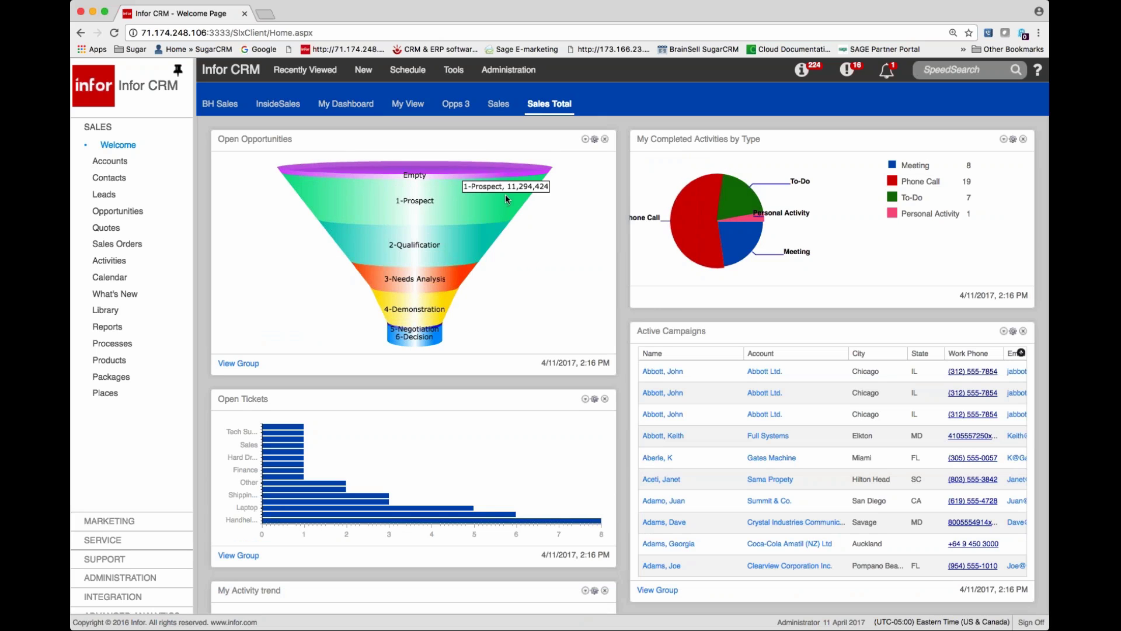
{"action": "mouse_move", "coordinate": [327, 168]}
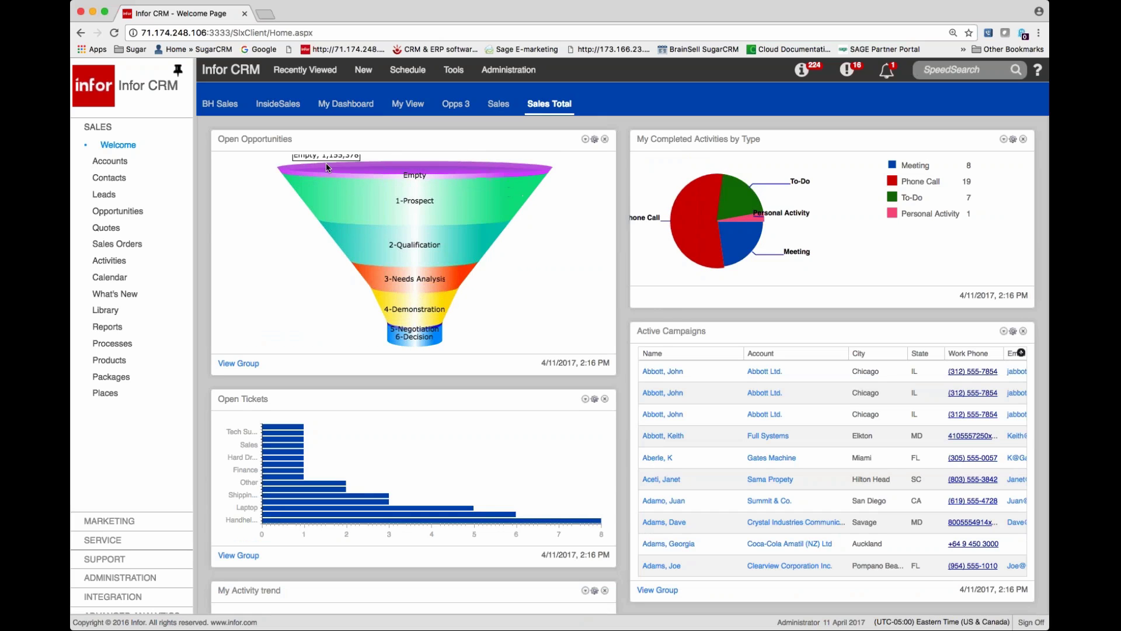
- Review the BH Sales and InsideSales dashboards, and look at the options available for the Opps 3 dashboard
{"action": "left_click", "coordinate": [220, 106]}
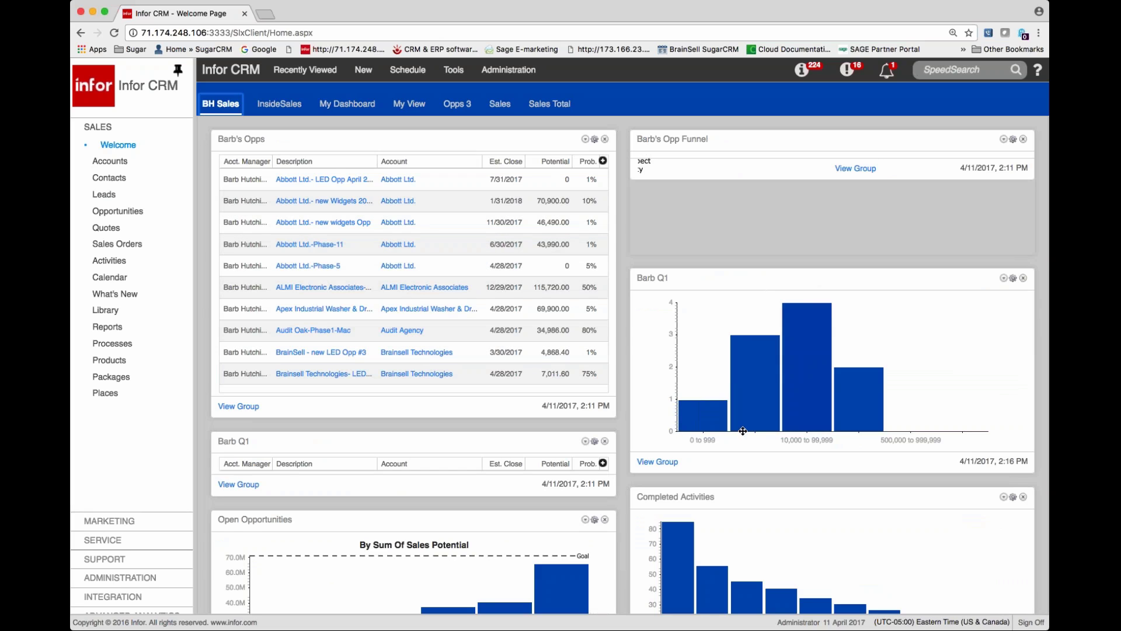
{"action": "scroll", "coordinate": [607, 350], "scroll_direction": "down", "scroll_amount": 2}
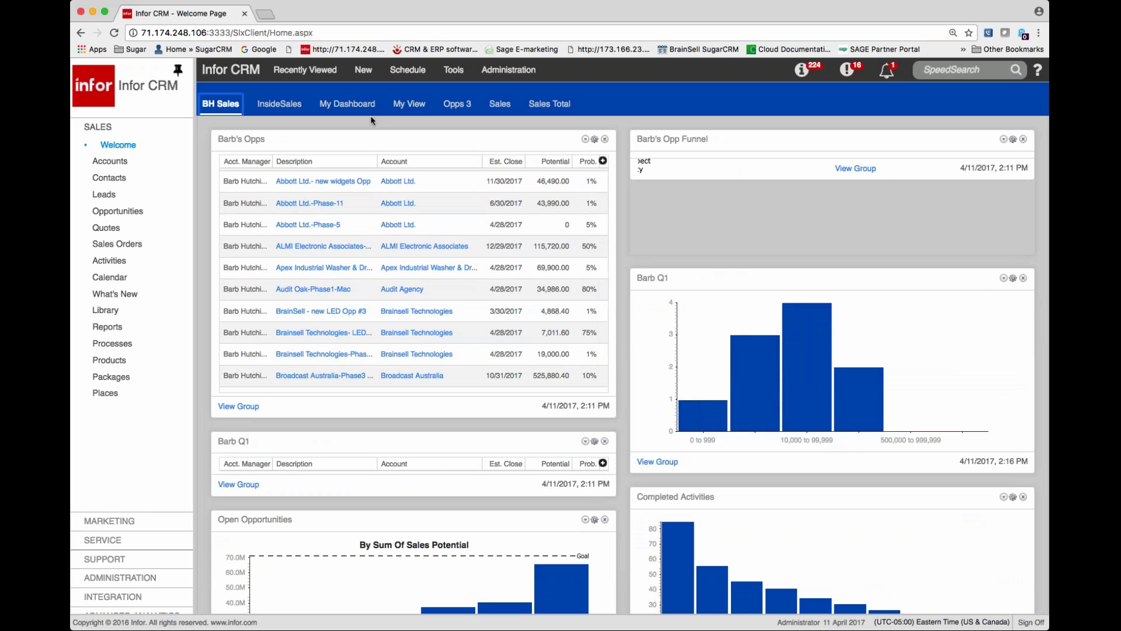
{"action": "left_click", "coordinate": [270, 105]}
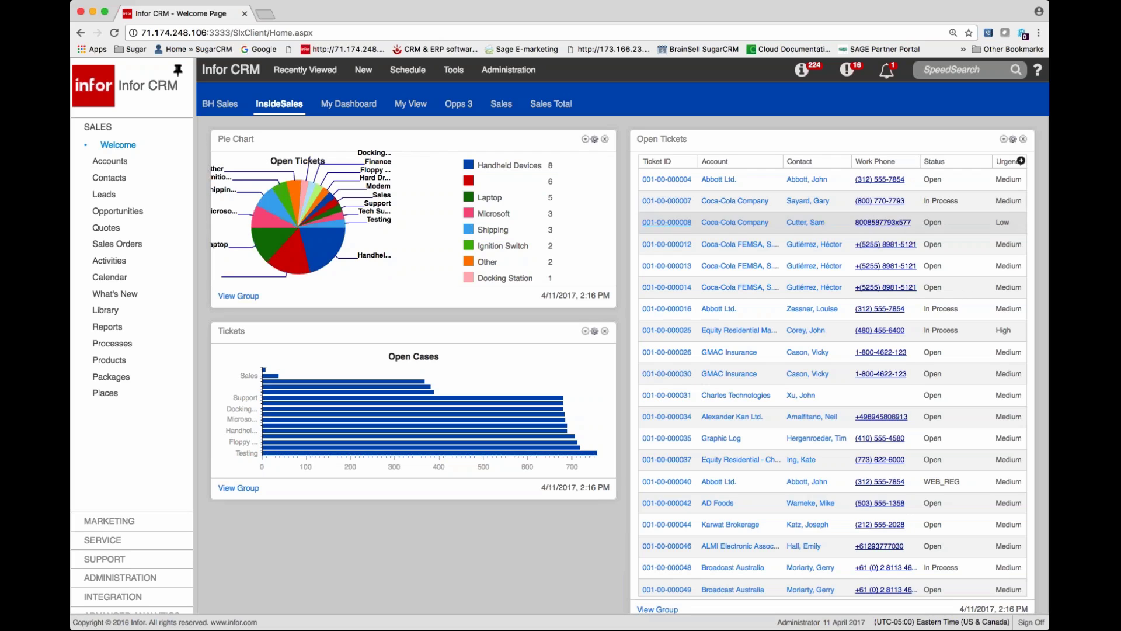
{"action": "right_click", "coordinate": [459, 107]}
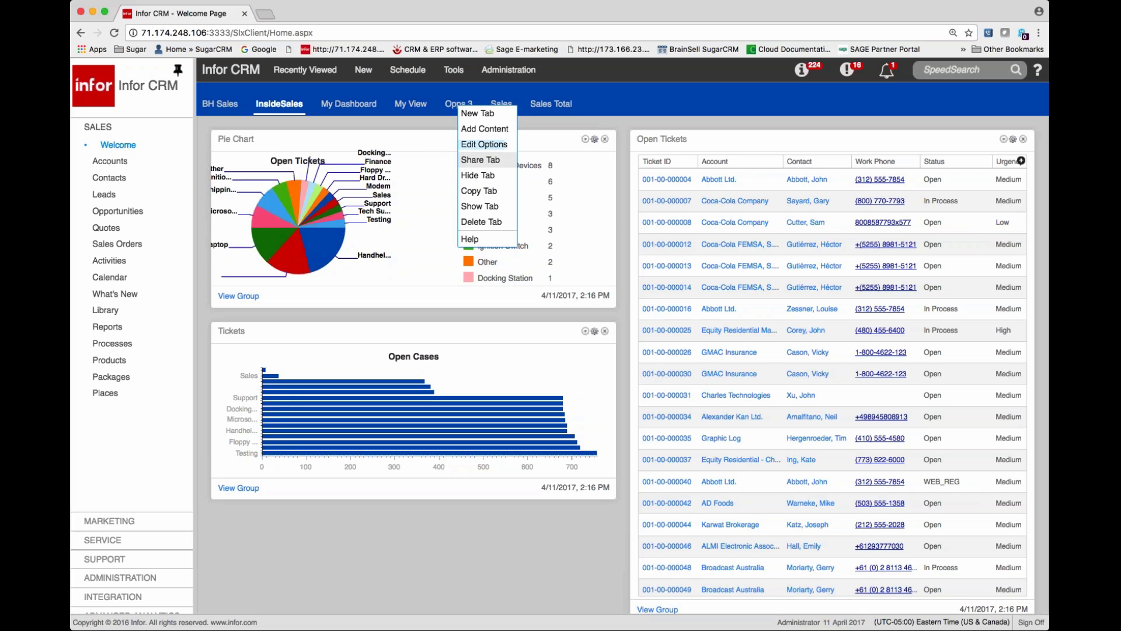
{"action": "left_click", "coordinate": [638, 104]}
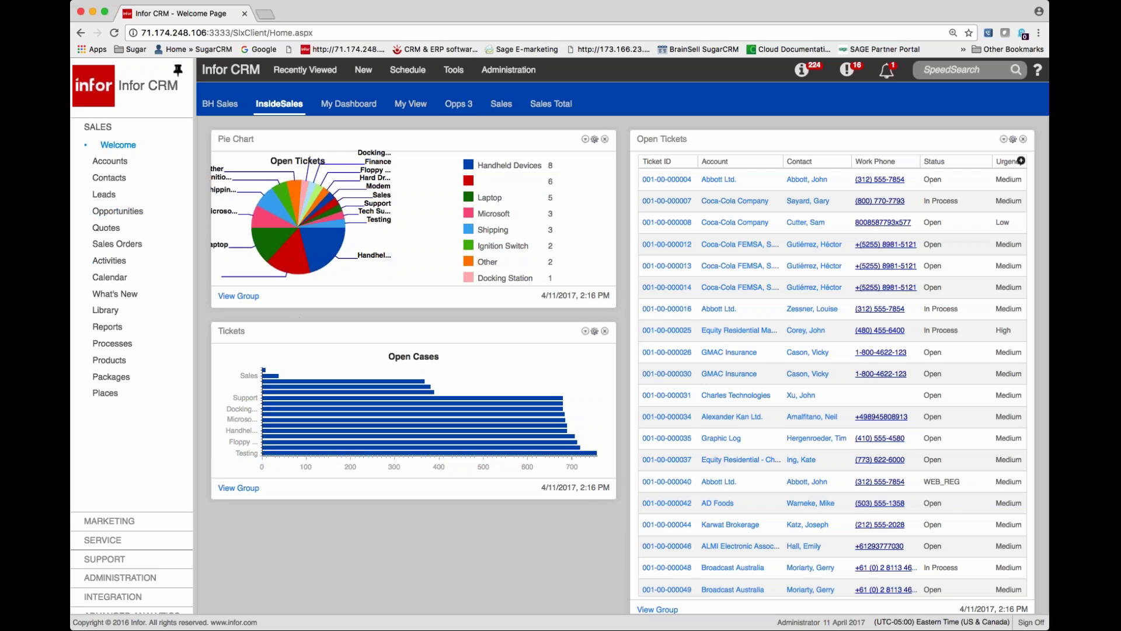
- Open the first lead's detail record and view its notes and history
{"action": "left_click", "coordinate": [108, 198]}
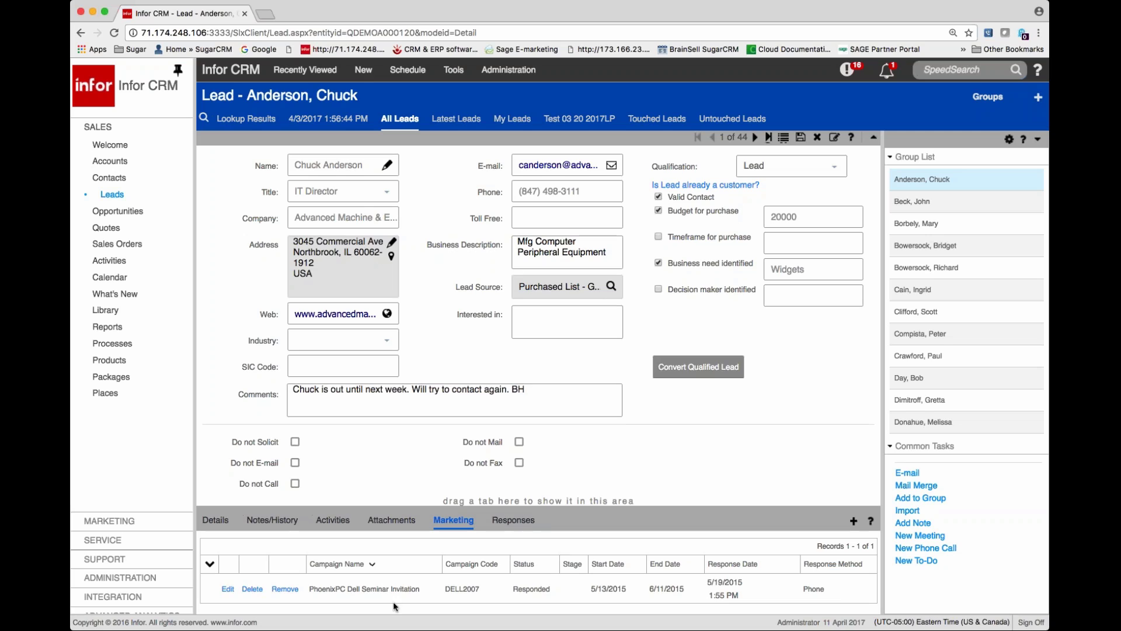
{"action": "left_click", "coordinate": [273, 522]}
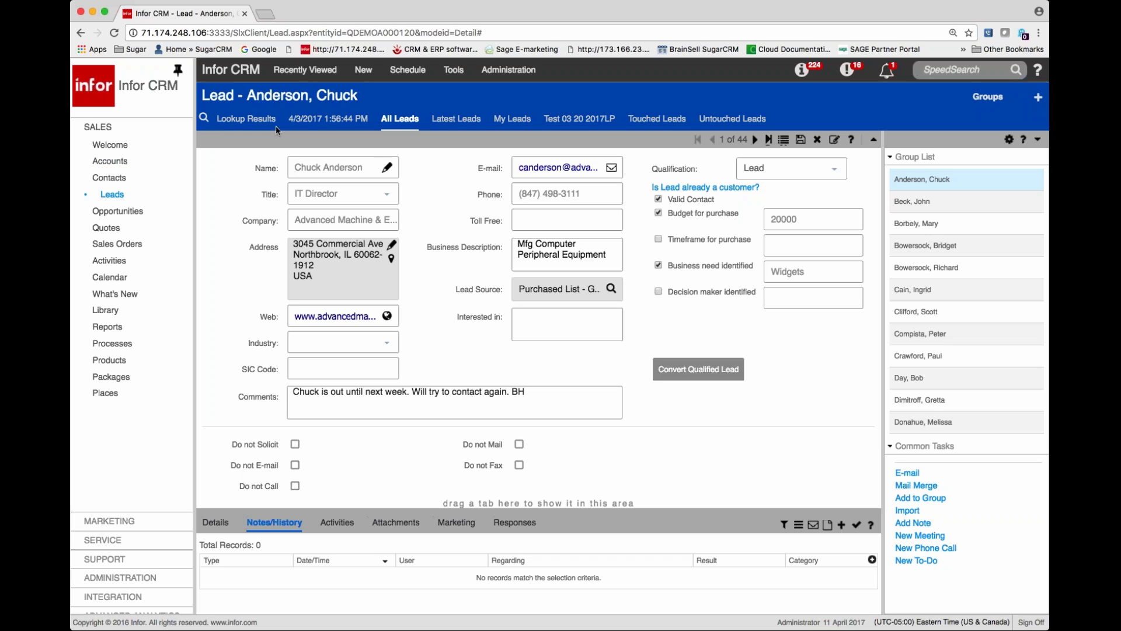
- Open the recently viewed Abbott Ltd. account and look through its list of opportunities
{"action": "left_click", "coordinate": [306, 71]}
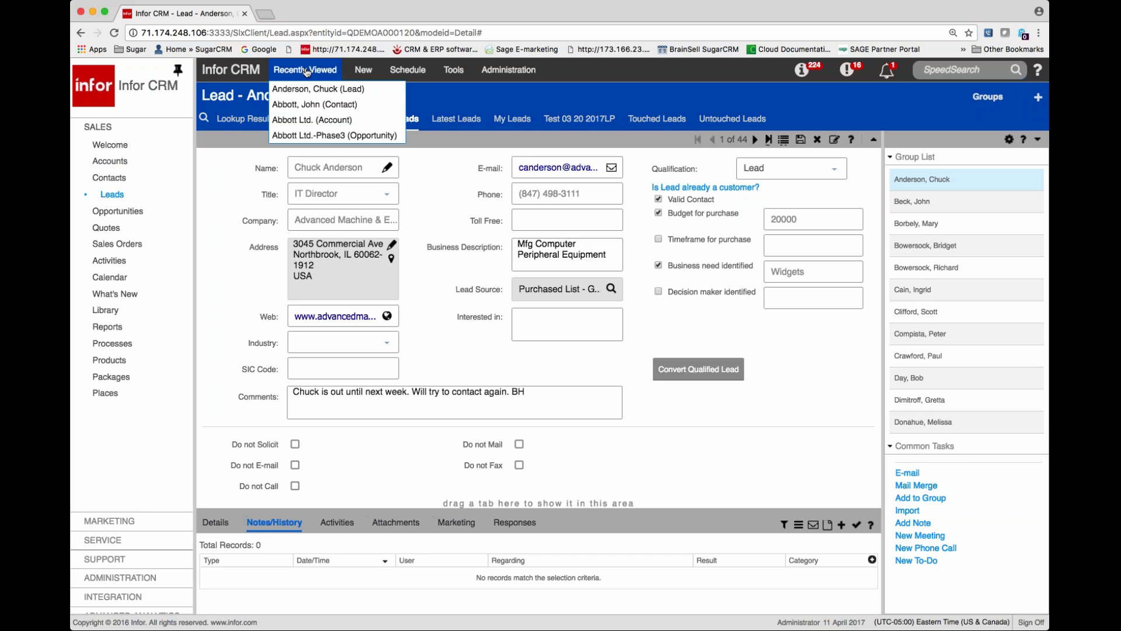
{"action": "left_click", "coordinate": [292, 120]}
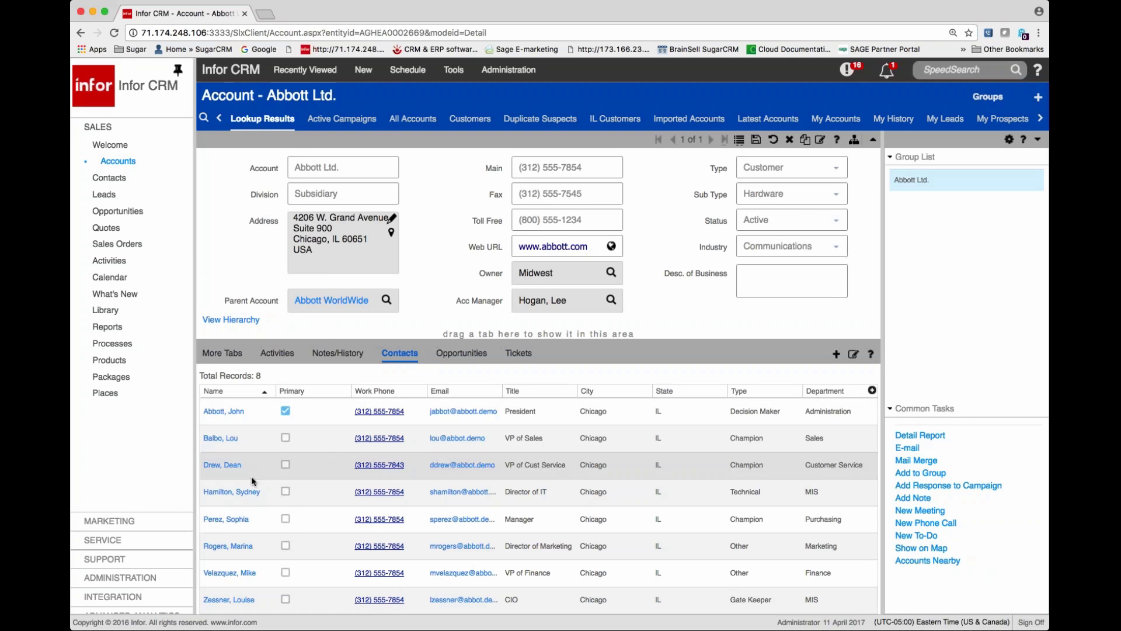
{"action": "left_click", "coordinate": [457, 354]}
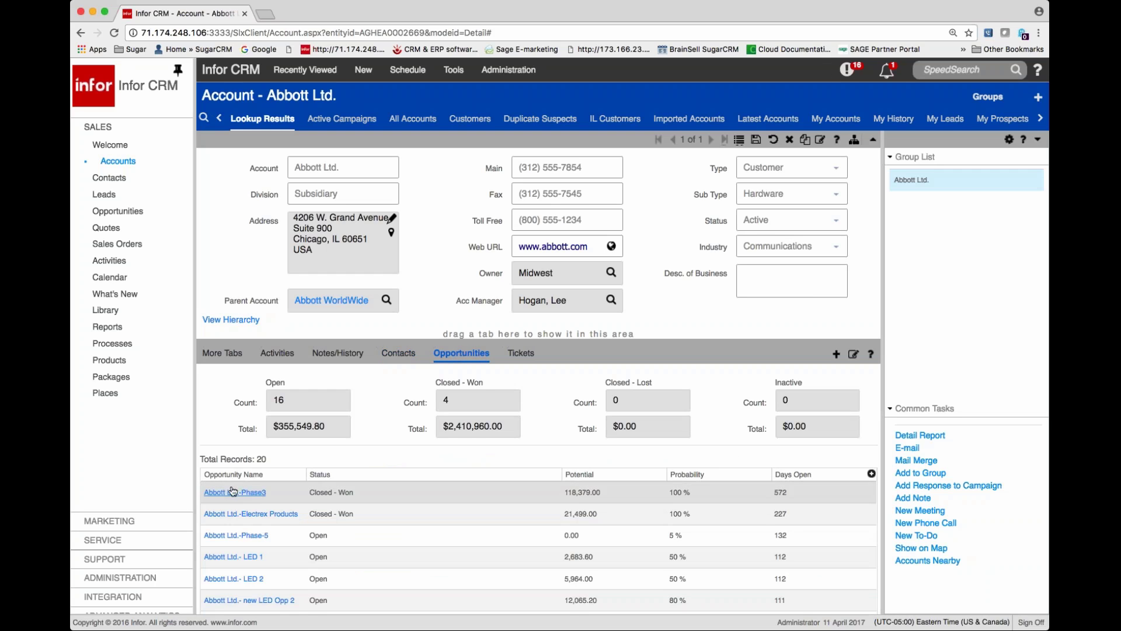
{"action": "scroll", "coordinate": [232, 491], "scroll_direction": "down", "scroll_amount": 2}
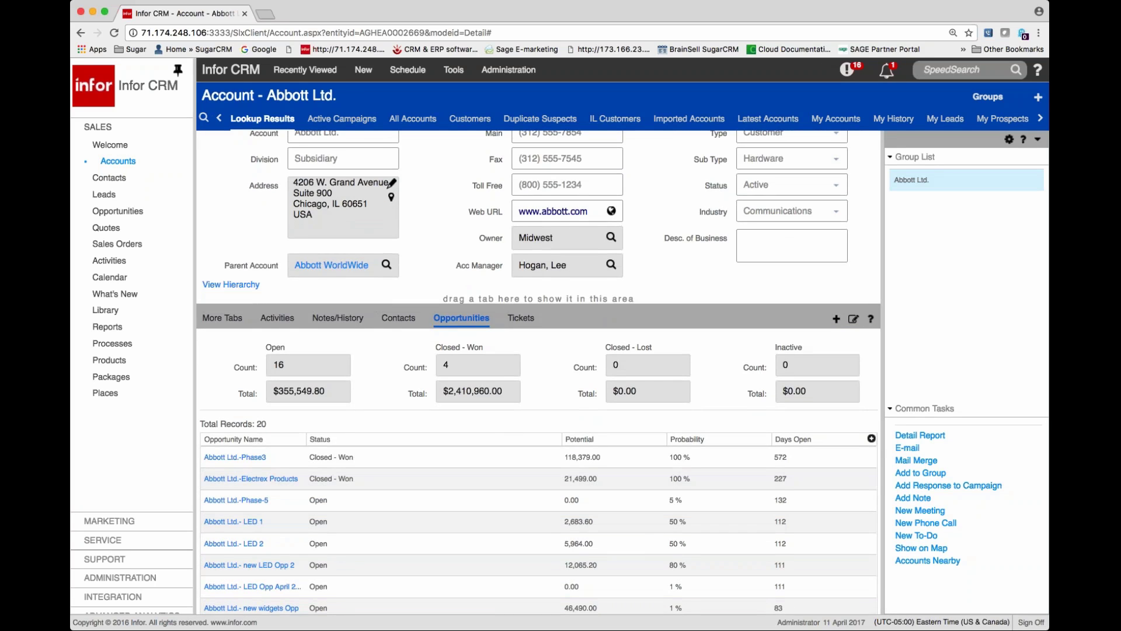
{"action": "scroll", "coordinate": [306, 386], "scroll_direction": "down", "scroll_amount": 10}
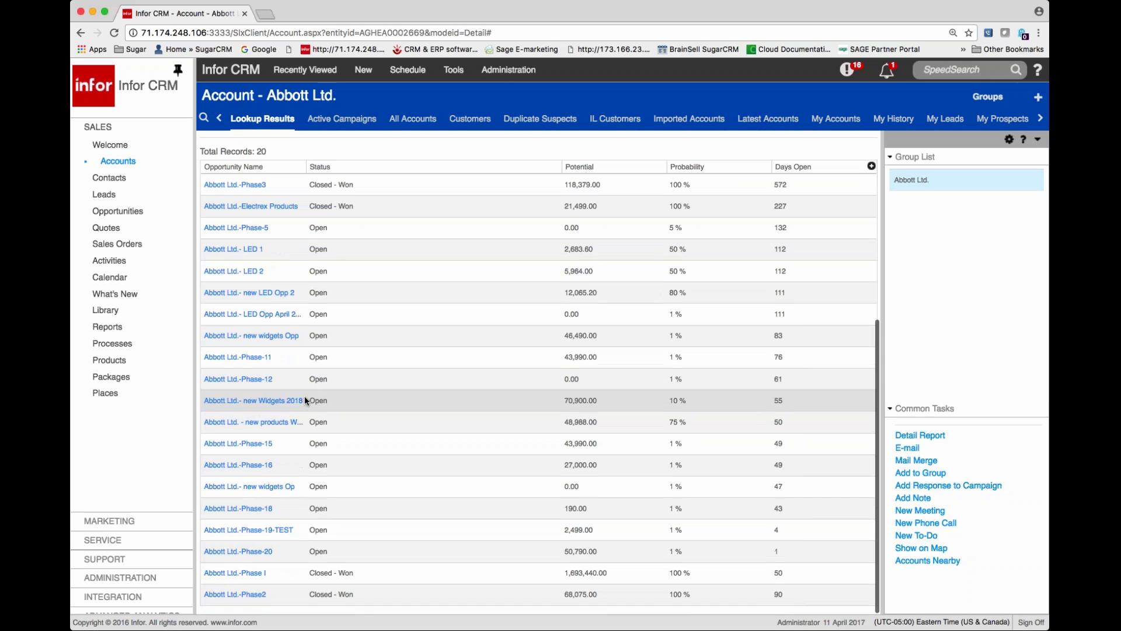
{"action": "scroll", "coordinate": [307, 397], "scroll_direction": "up", "scroll_amount": 2}
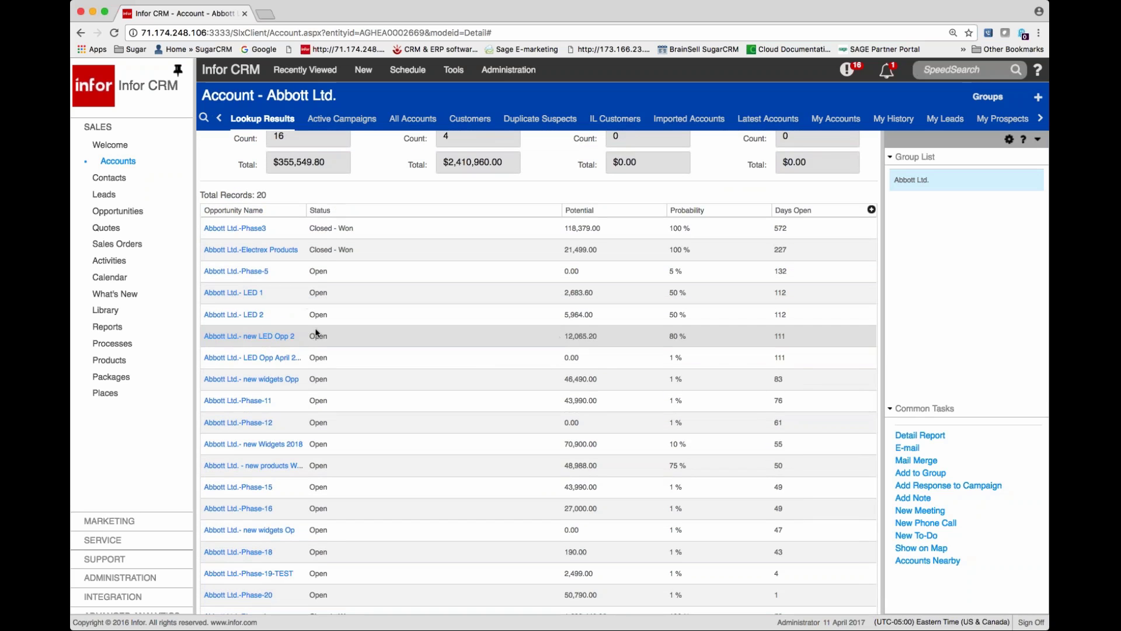
- Open the "Abbott Ltd.- new widgets Opp" opportunity and view its products
{"action": "left_click", "coordinate": [255, 381]}
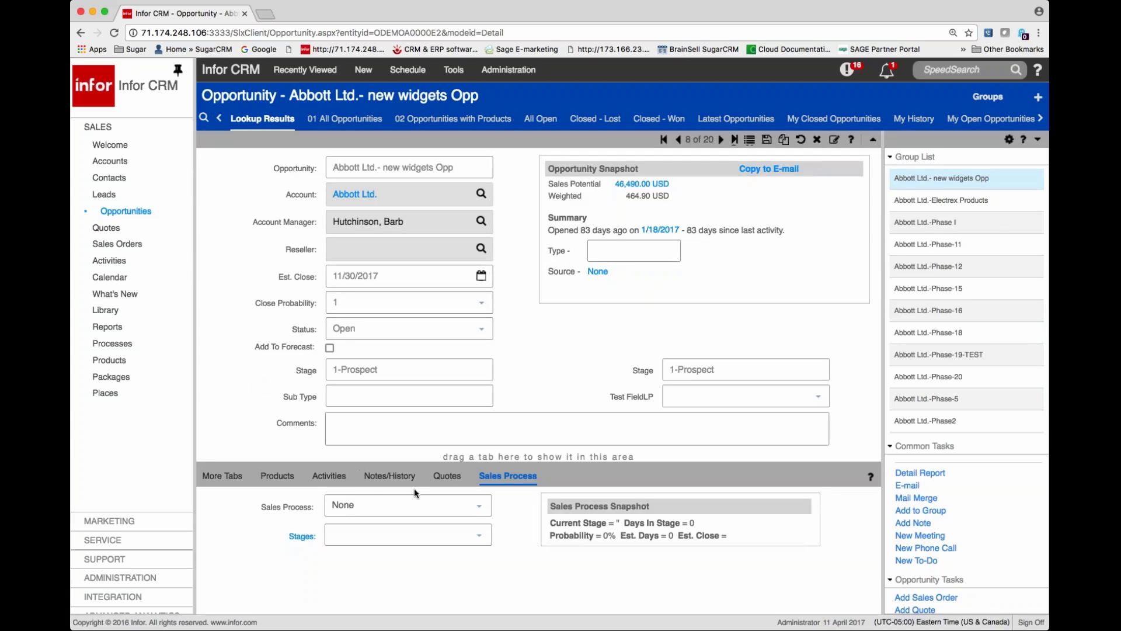
{"action": "left_click", "coordinate": [279, 476]}
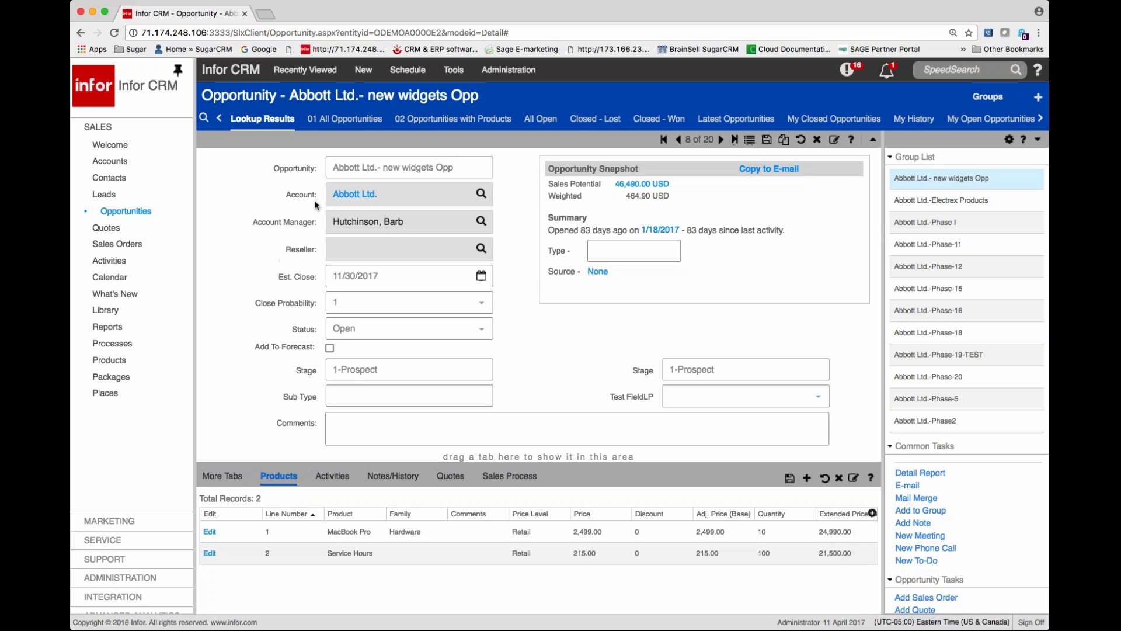
- Assign the New Technology SMB sales process to the new widgets opportunity
{"action": "left_click", "coordinate": [497, 478]}
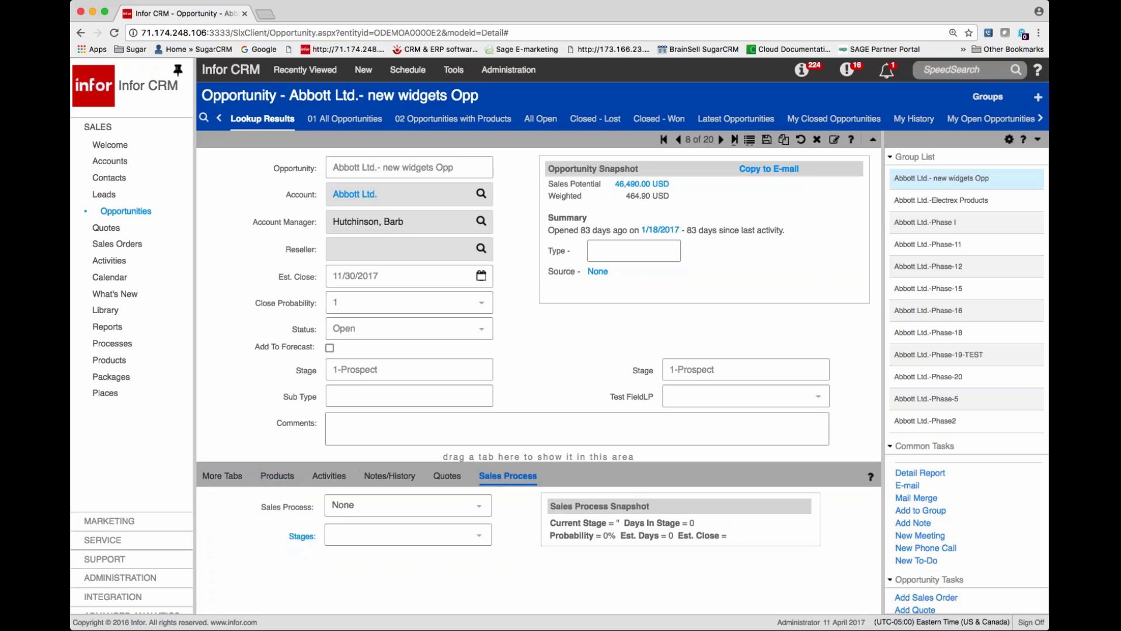
{"action": "left_click", "coordinate": [481, 518]}
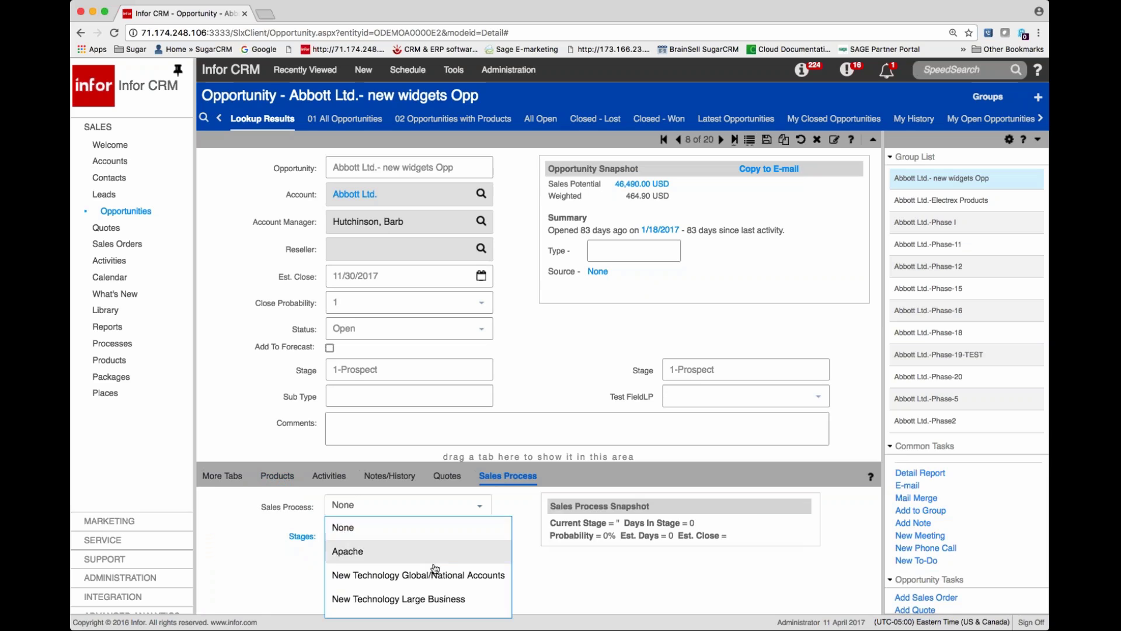
{"action": "scroll", "coordinate": [409, 582], "scroll_direction": "down", "scroll_amount": 2}
{"action": "left_click", "coordinate": [385, 582]}
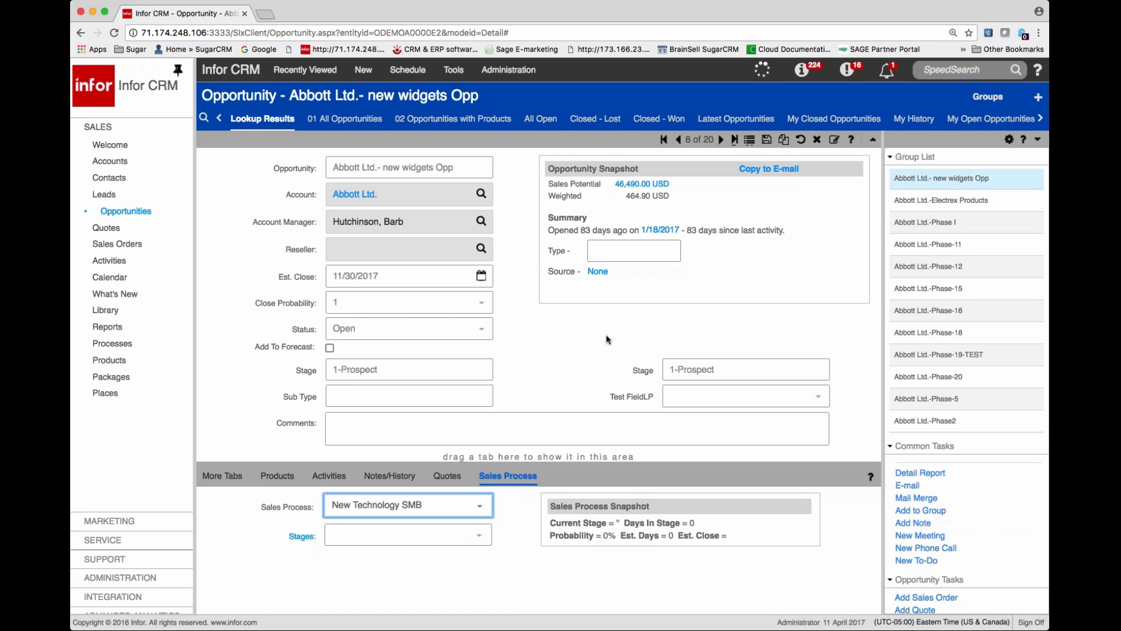
- Review the stages and steps of the opportunity's sales process and the available processes, keeping New Technology SMB selected
{"action": "scroll", "coordinate": [589, 334], "scroll_direction": "down", "scroll_amount": 5}
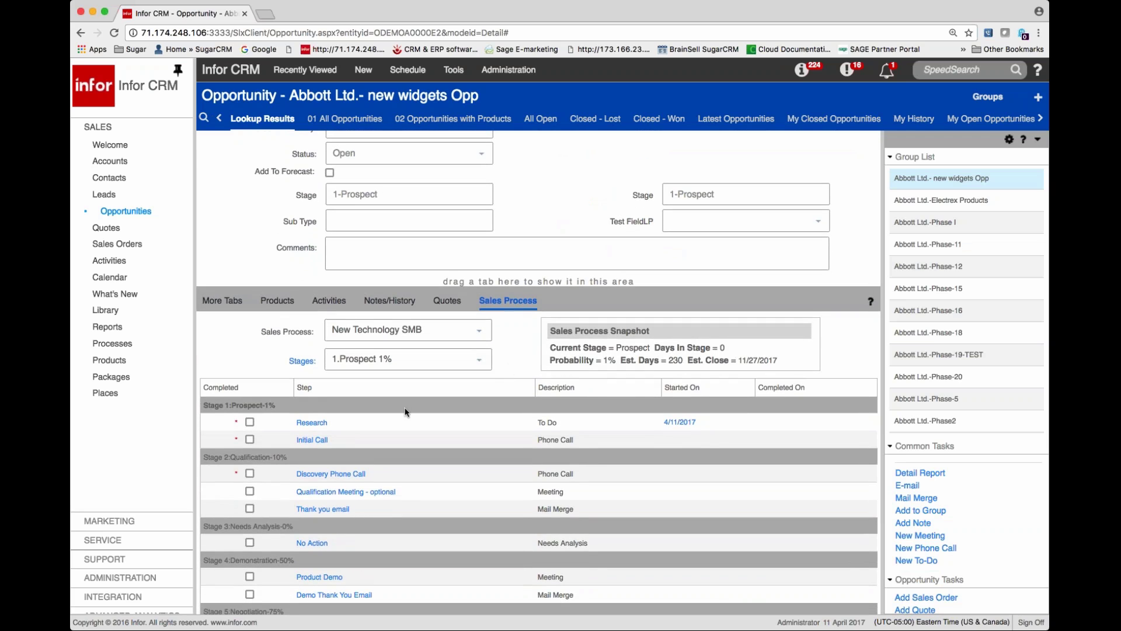
{"action": "scroll", "coordinate": [359, 554], "scroll_direction": "down", "scroll_amount": 2}
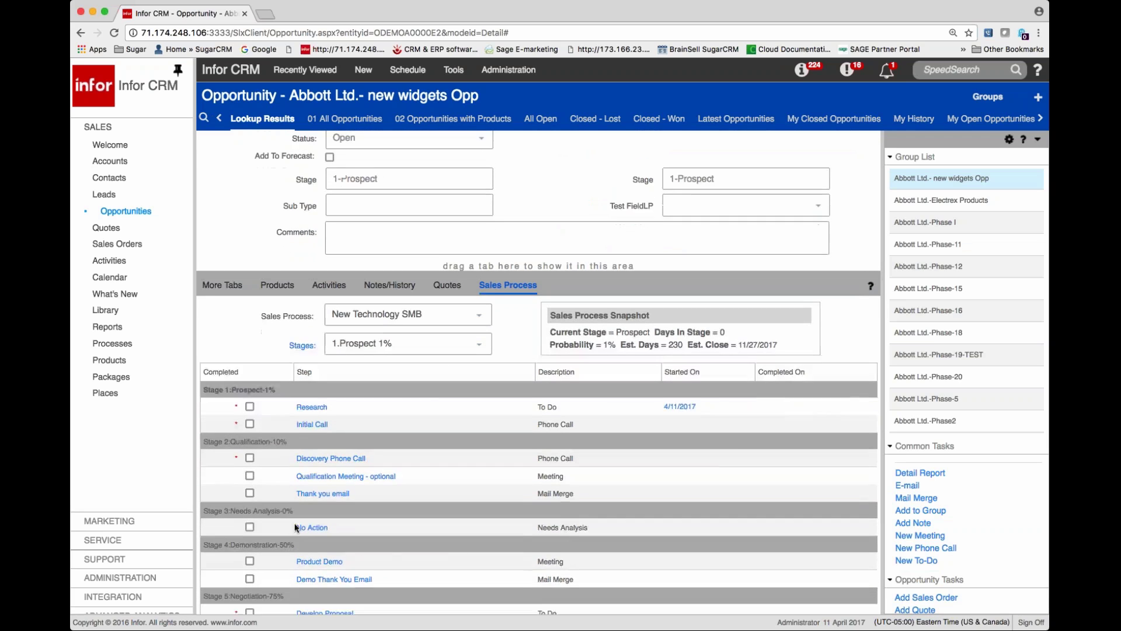
{"action": "scroll", "coordinate": [358, 549], "scroll_direction": "down", "scroll_amount": 4}
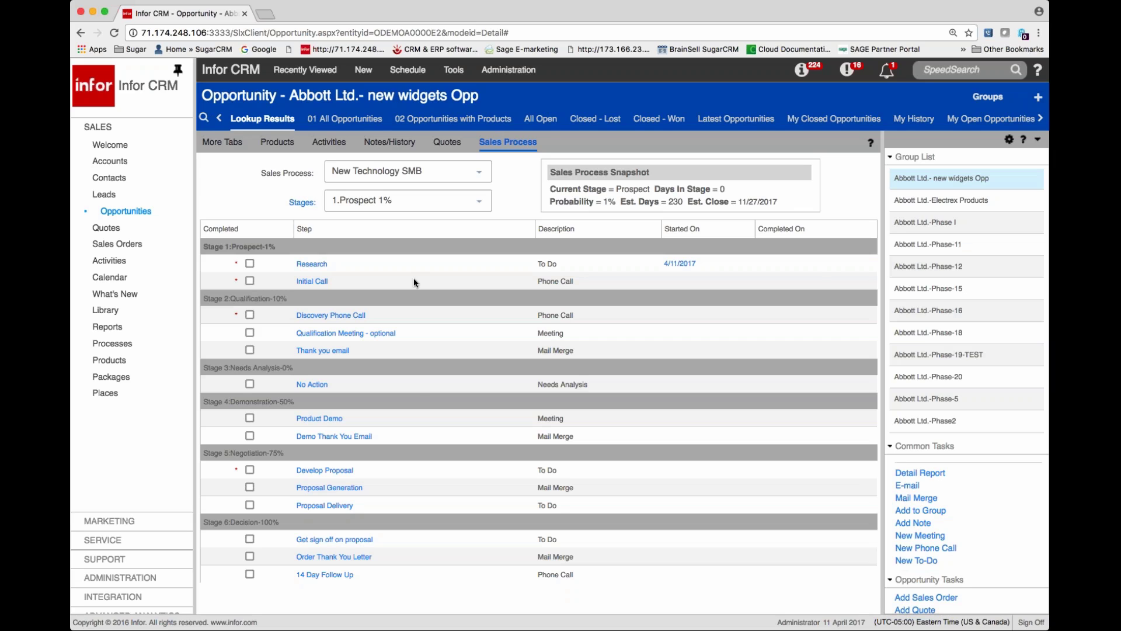
{"action": "scroll", "coordinate": [387, 551], "scroll_direction": "up", "scroll_amount": 3}
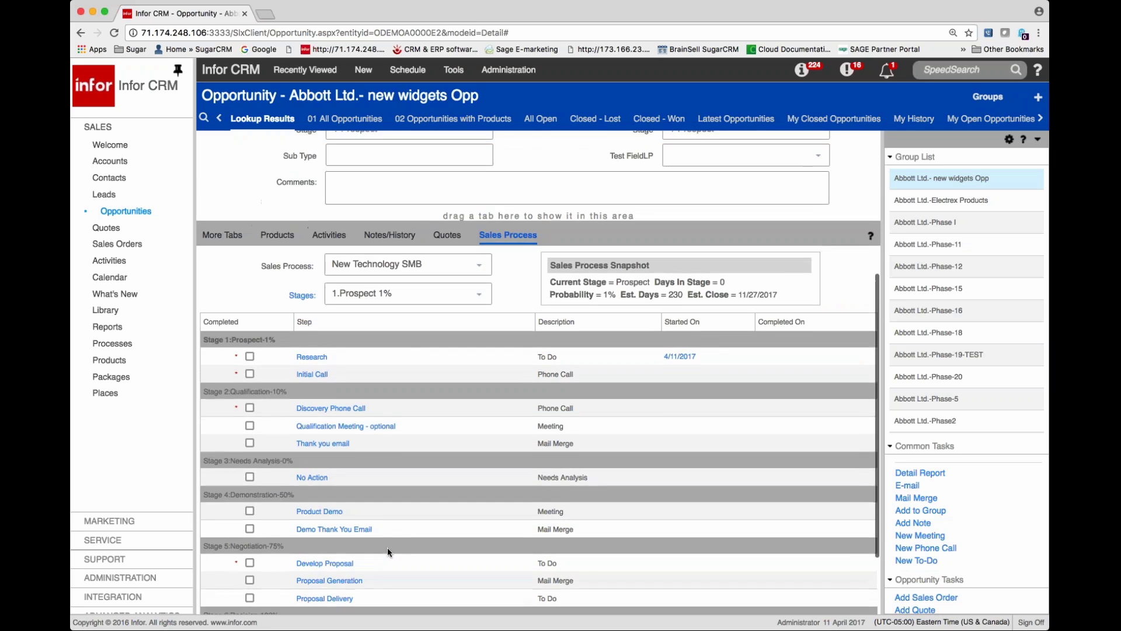
{"action": "scroll", "coordinate": [387, 551], "scroll_direction": "up", "scroll_amount": 1}
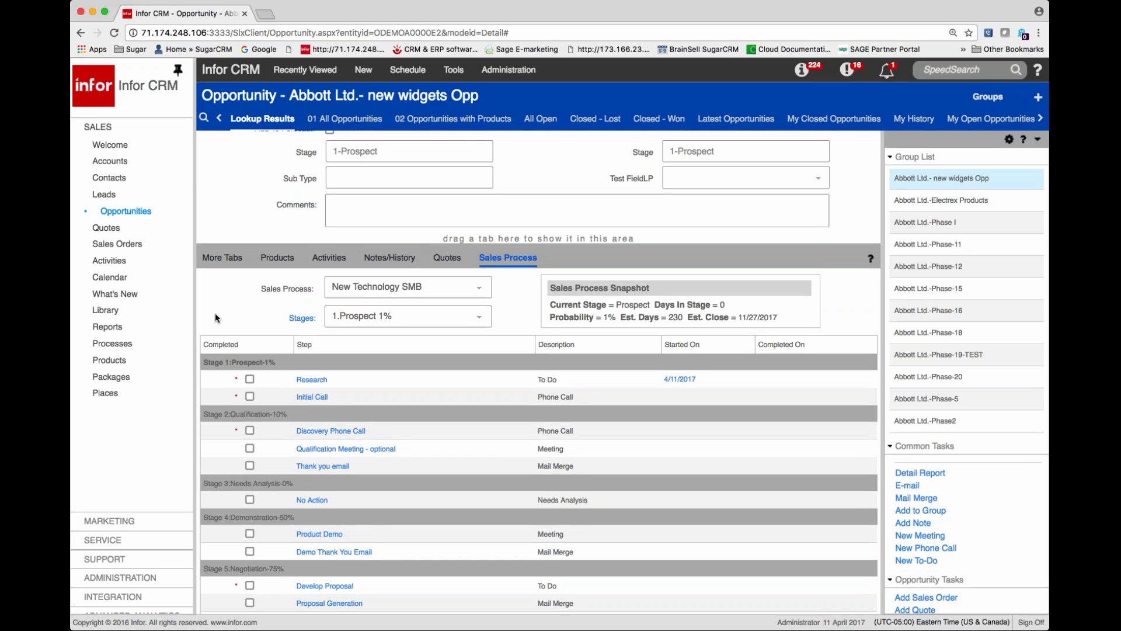
{"action": "left_click", "coordinate": [478, 288]}
{"action": "scroll", "coordinate": [420, 339], "scroll_direction": "down", "scroll_amount": 1}
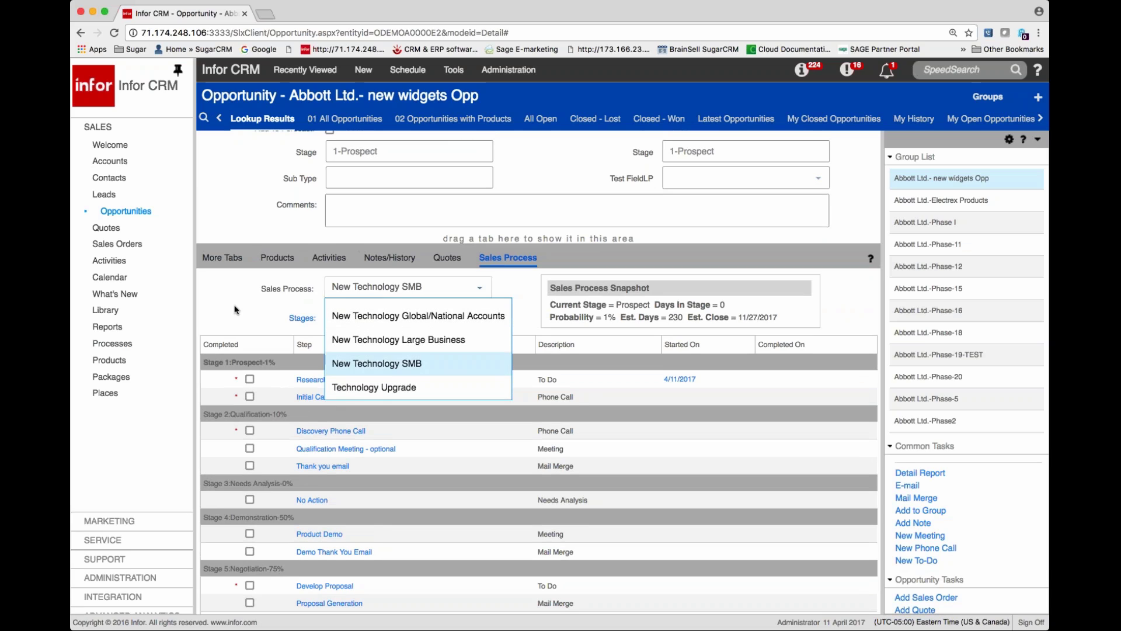
{"action": "left_click", "coordinate": [377, 363]}
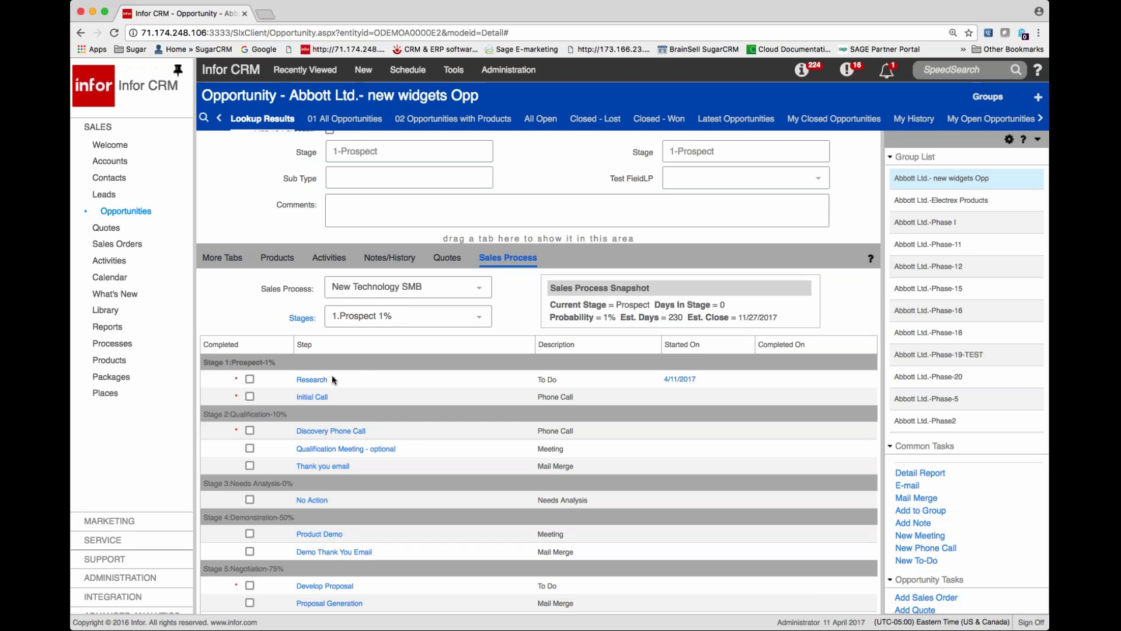
- View the quotes linked to the new widgets opportunity
{"action": "scroll", "coordinate": [247, 323], "scroll_direction": "up", "scroll_amount": 5}
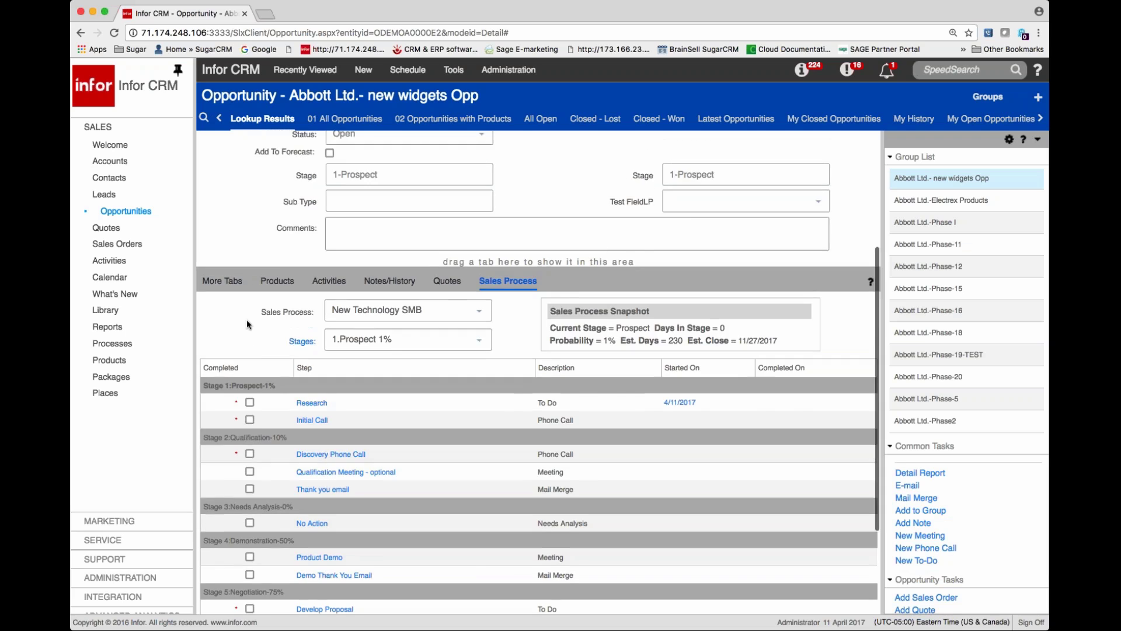
{"action": "scroll", "coordinate": [245, 206], "scroll_direction": "up", "scroll_amount": 3}
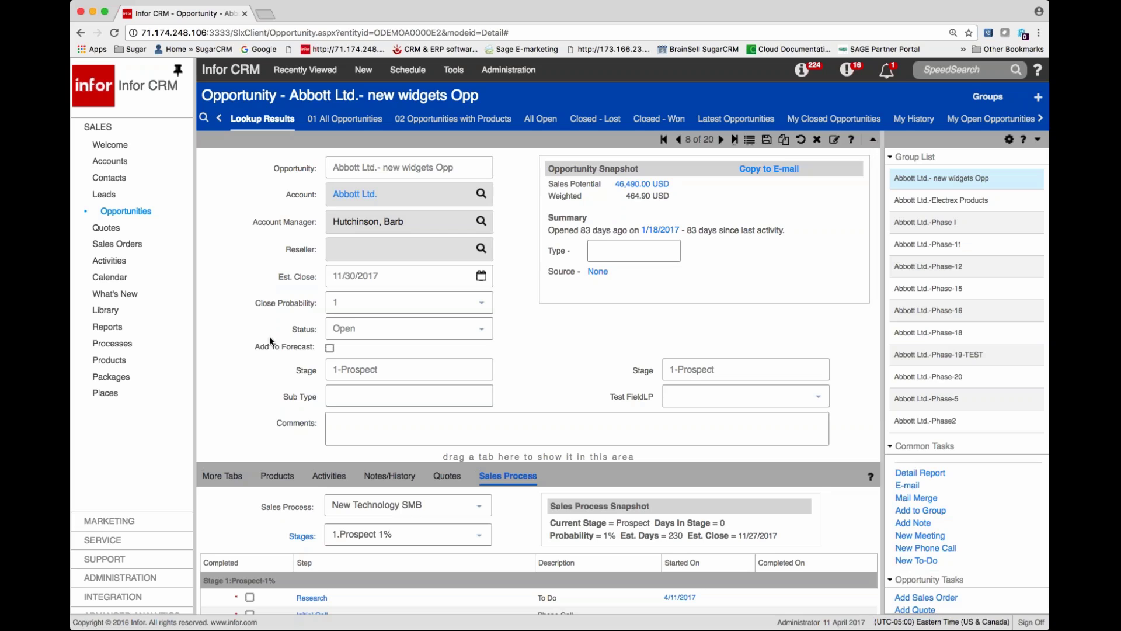
{"action": "left_click", "coordinate": [447, 476]}
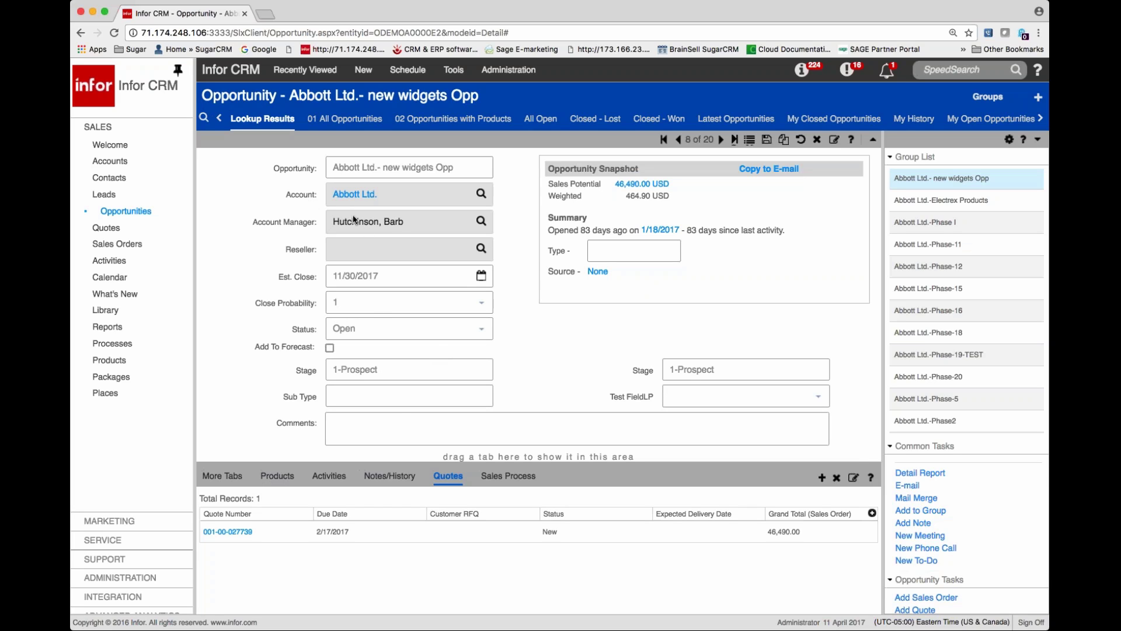
- Return to the opportunity's Abbott Ltd. account and display its additional detail sections
{"action": "left_click", "coordinate": [344, 198]}
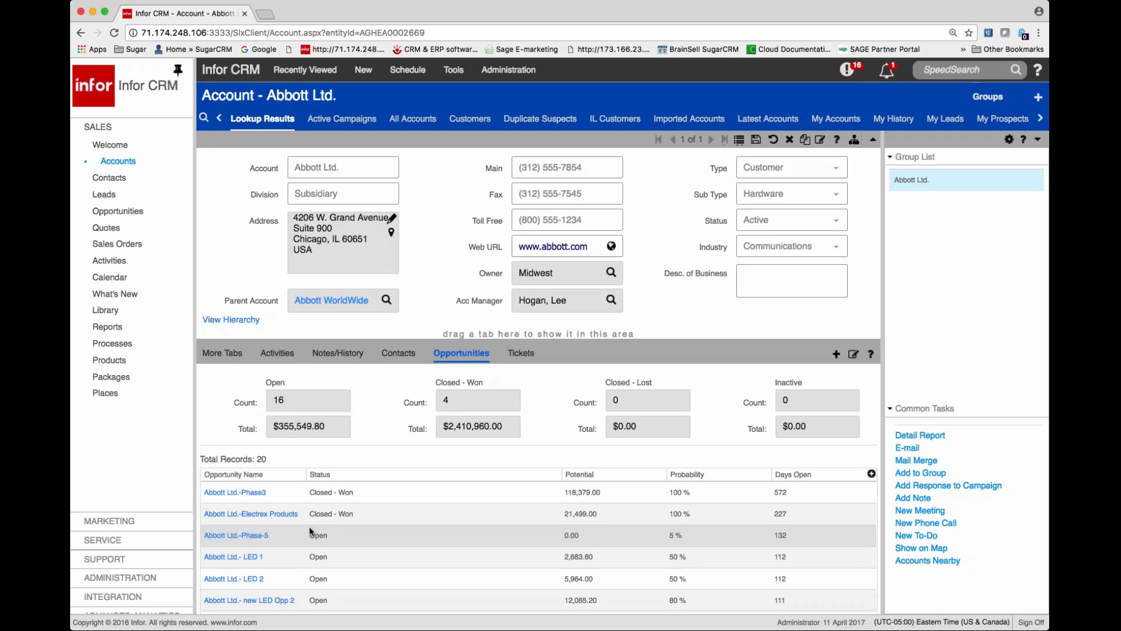
{"action": "left_click", "coordinate": [223, 354]}
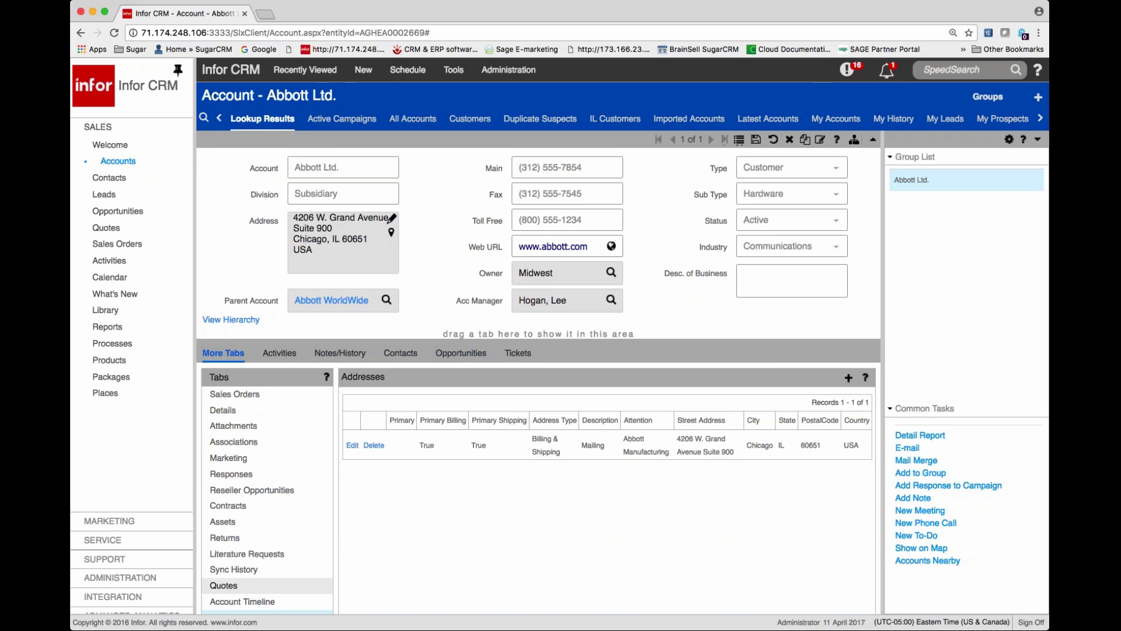
- Add Quotes to the main row of detail sections on the Abbott Ltd. account
{"action": "mouse_move", "coordinate": [227, 586]}
{"action": "left_mouse_down"}
{"action": "mouse_move", "coordinate": [441, 480]}
{"action": "mouse_move", "coordinate": [571, 357]}
{"action": "left_mouse_up"}
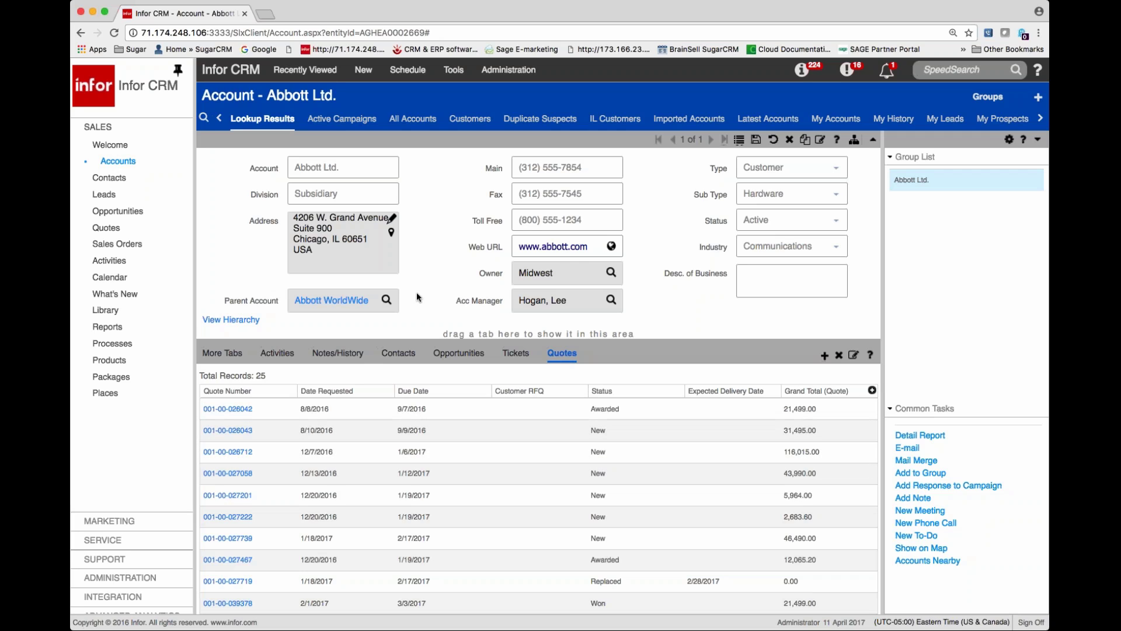
- Review the Abbott Ltd. account's notes and history, expanding and collapsing the 4/4/2017 e-mail entry to read its contents
{"action": "left_click", "coordinate": [339, 355]}
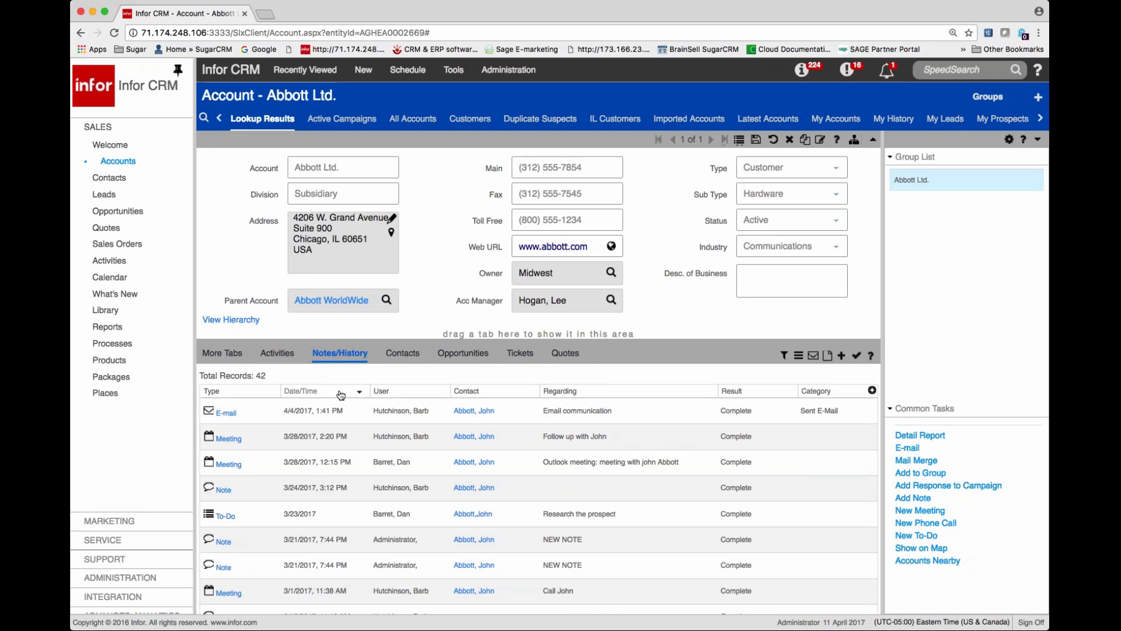
{"action": "left_click", "coordinate": [342, 166]}
{"action": "left_click_drag", "start_coordinate": [343, 166], "coordinate": [287, 165]}
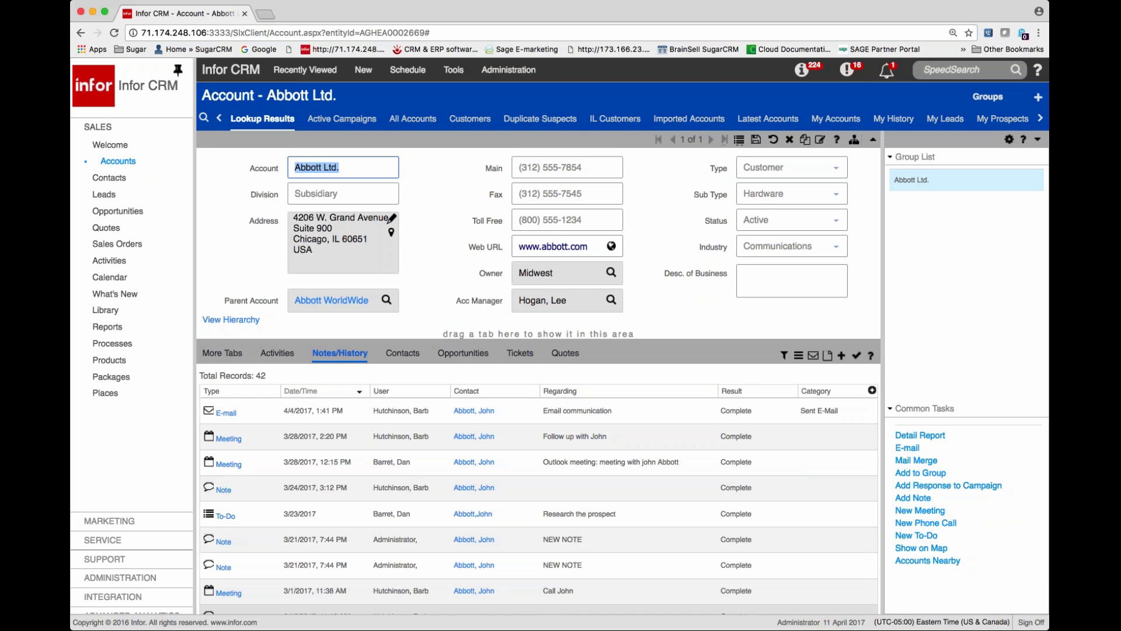
{"action": "scroll", "coordinate": [311, 598], "scroll_direction": "down", "scroll_amount": 3}
{"action": "scroll", "coordinate": [310, 598], "scroll_direction": "up", "scroll_amount": 5}
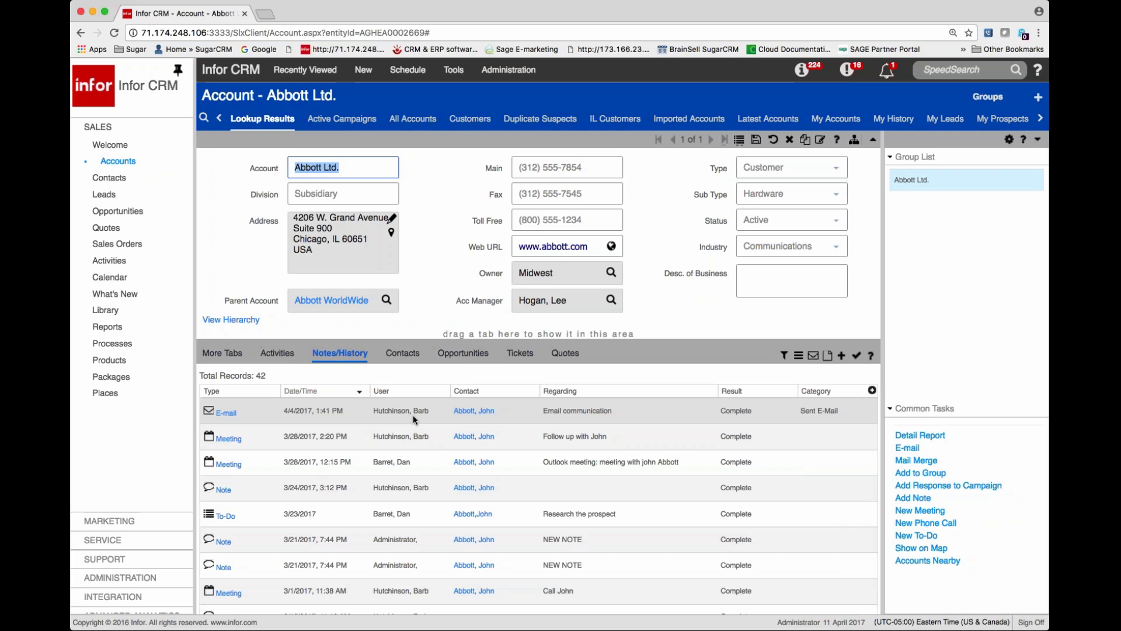
{"action": "left_click", "coordinate": [249, 410]}
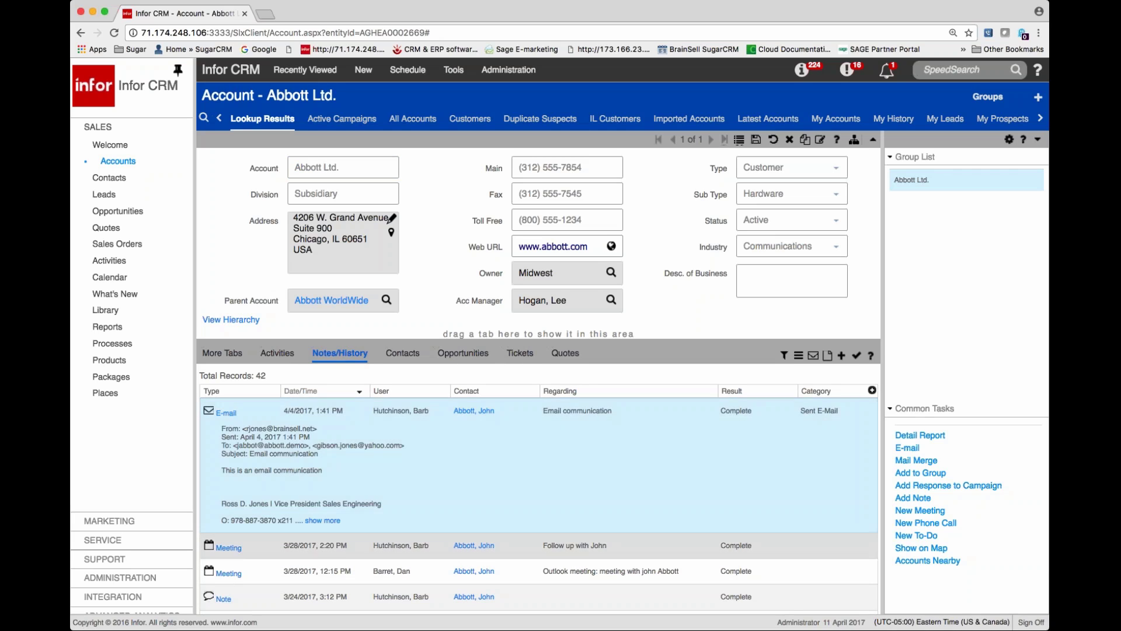
{"action": "left_click", "coordinate": [257, 443]}
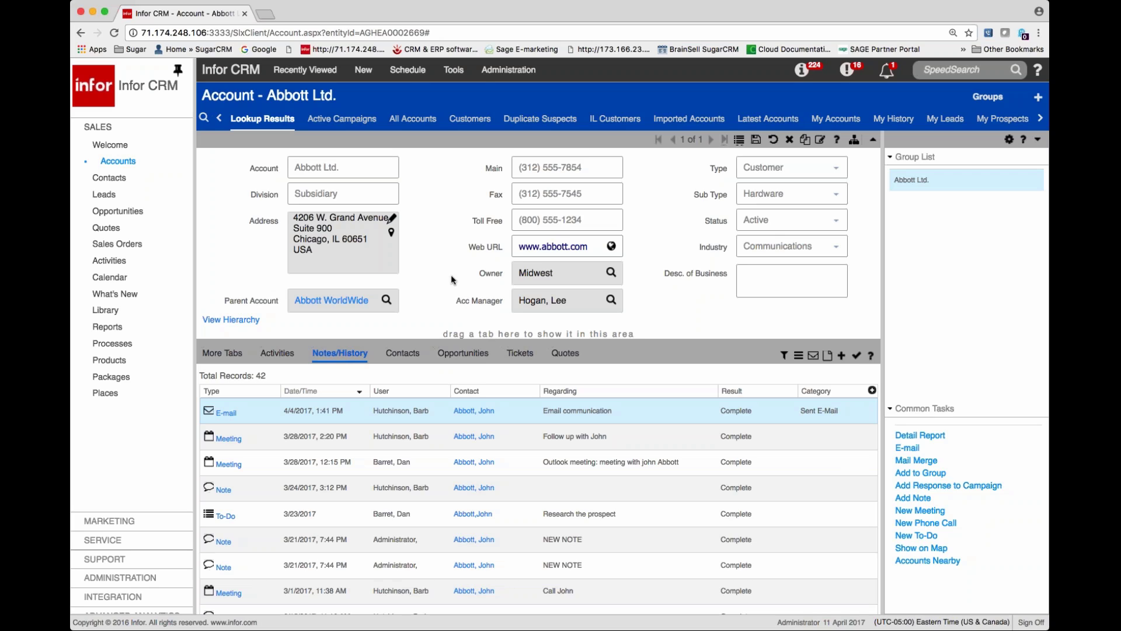
- View the account's tickets, sorted by received date in ascending and finally descending order
{"action": "left_click", "coordinate": [523, 357]}
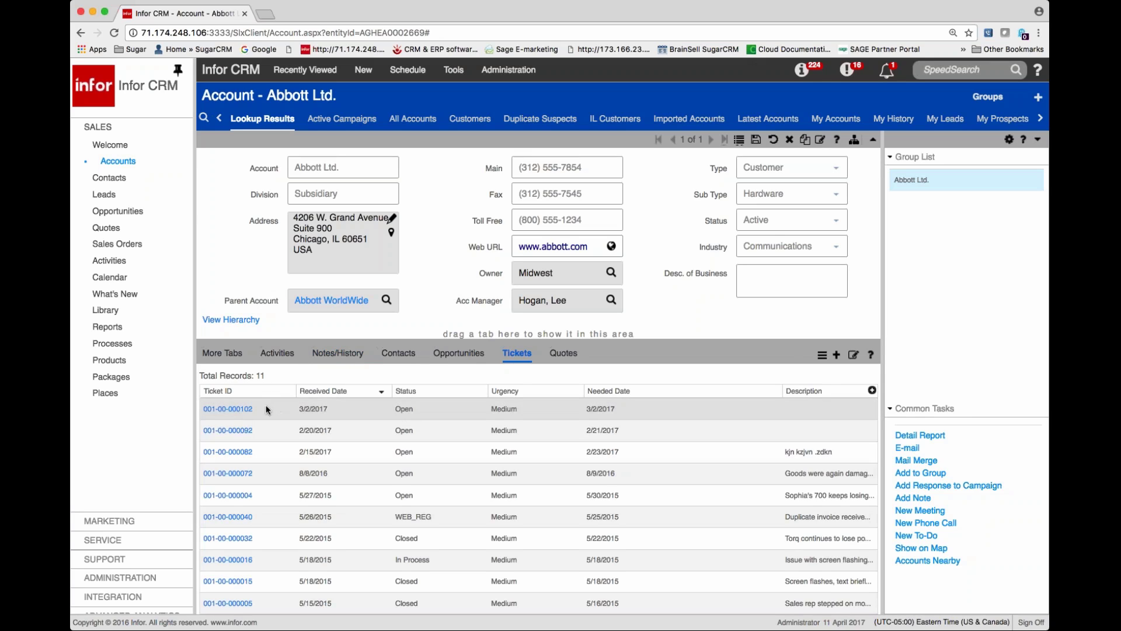
{"action": "left_click", "coordinate": [349, 392]}
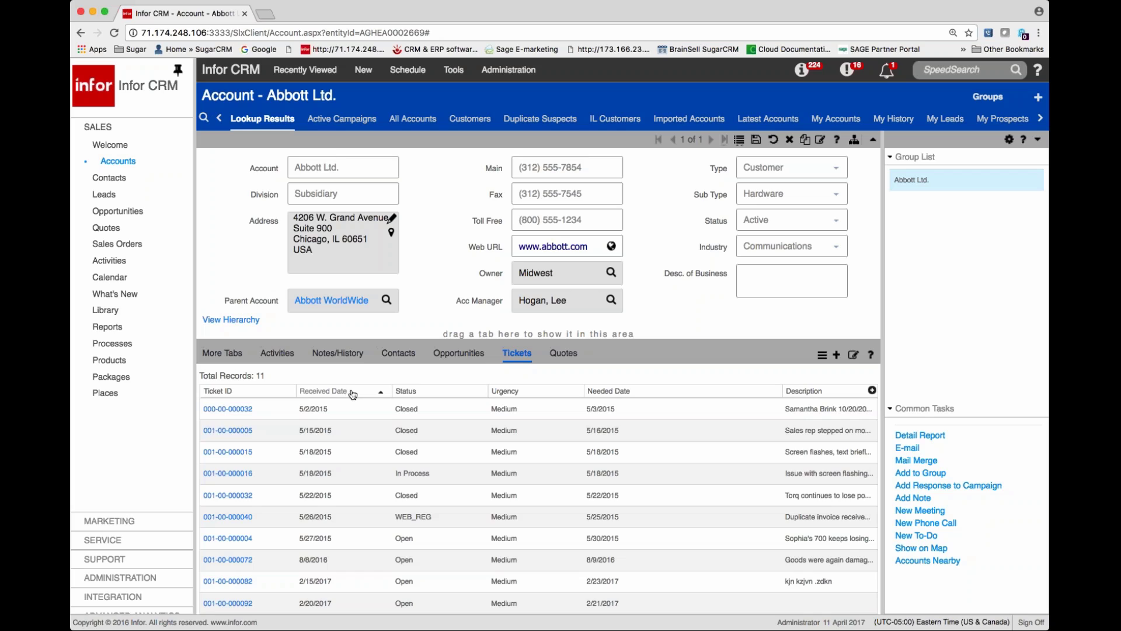
{"action": "left_click", "coordinate": [353, 394]}
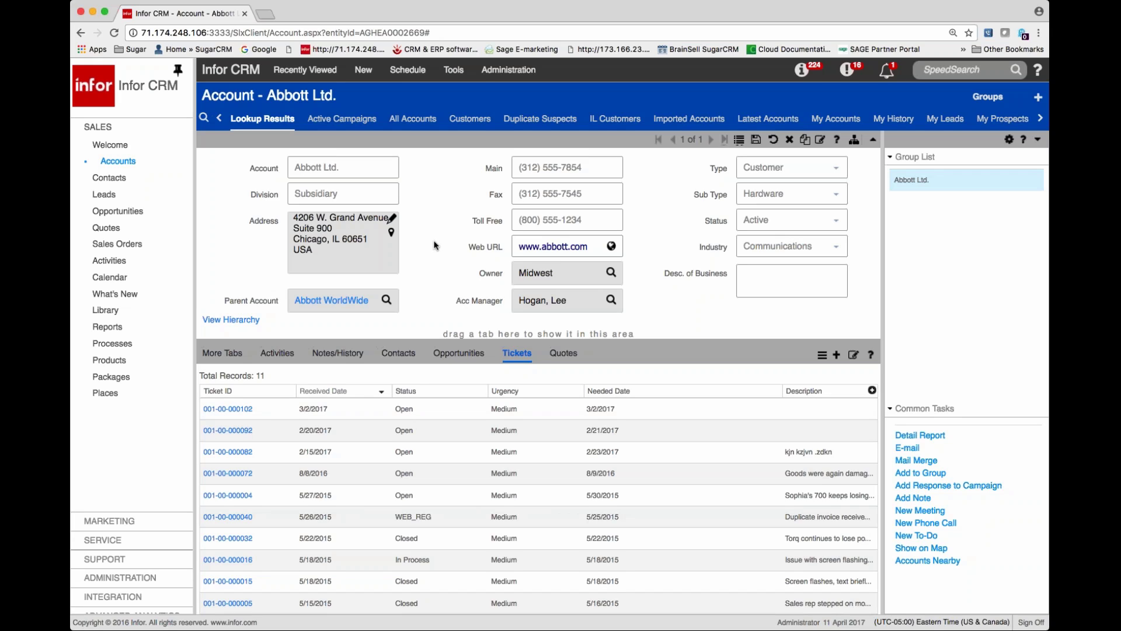
- Examine the account hierarchy and the contacts of Hazlemere, LLC, Abbott WorldWide and Abbott Ltd., closing the hierarchy when done
{"action": "left_click", "coordinate": [220, 322]}
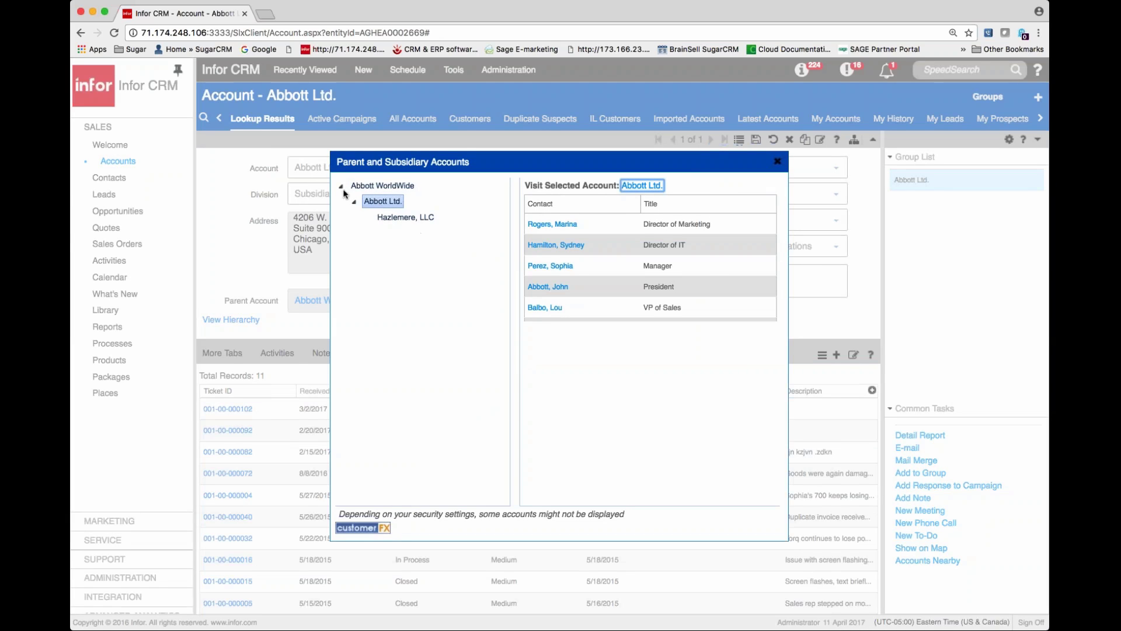
{"action": "left_click", "coordinate": [387, 219]}
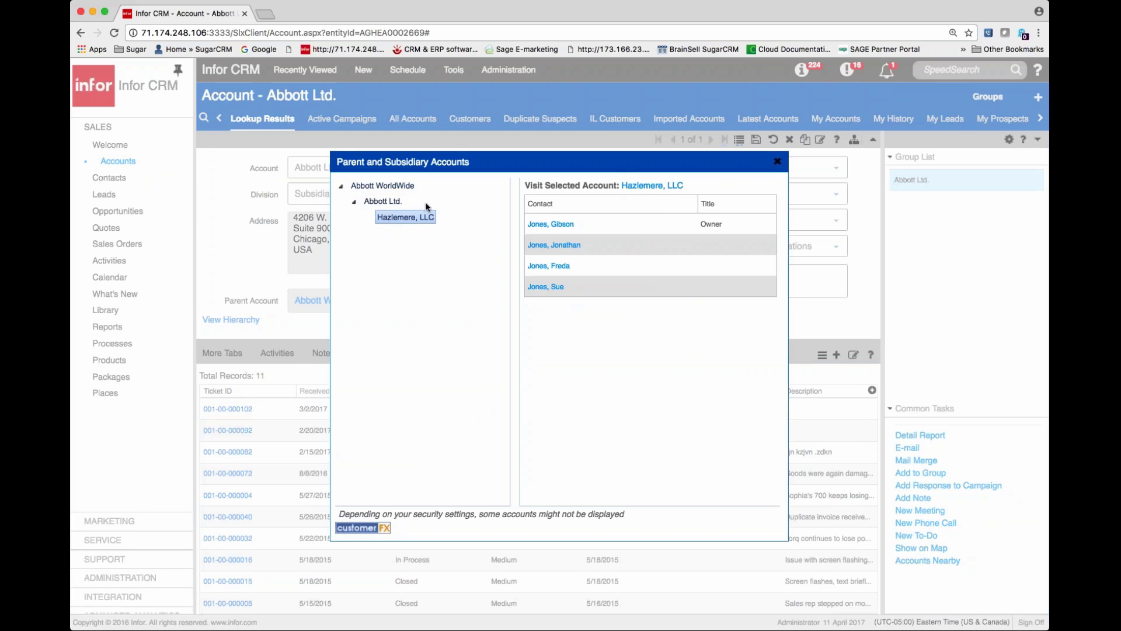
{"action": "left_click", "coordinate": [383, 201]}
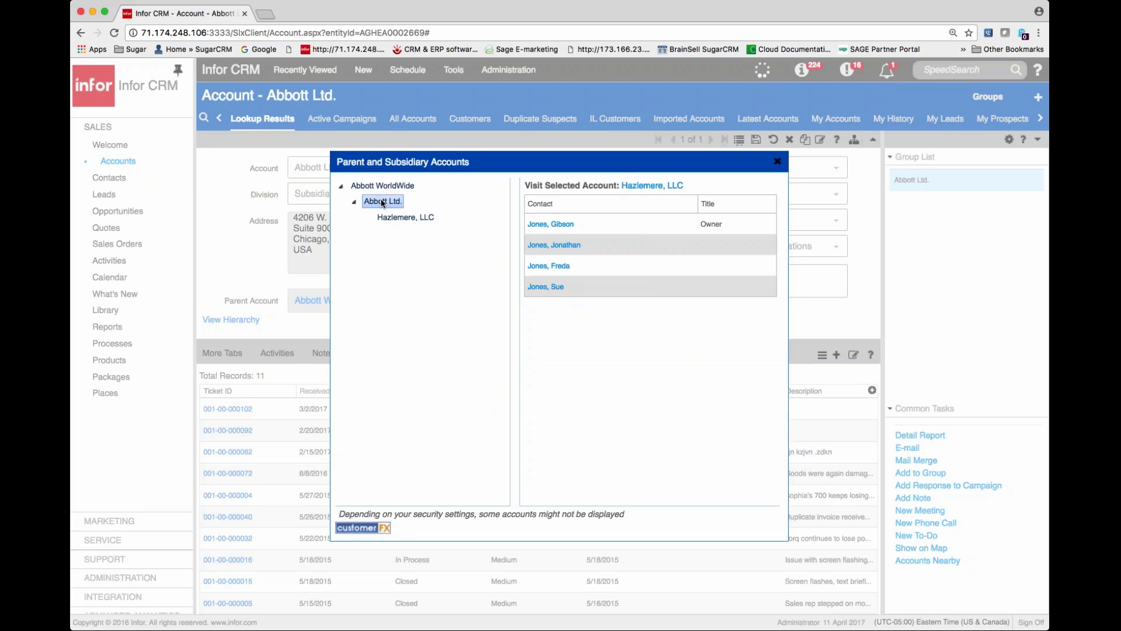
{"action": "left_click", "coordinate": [354, 185]}
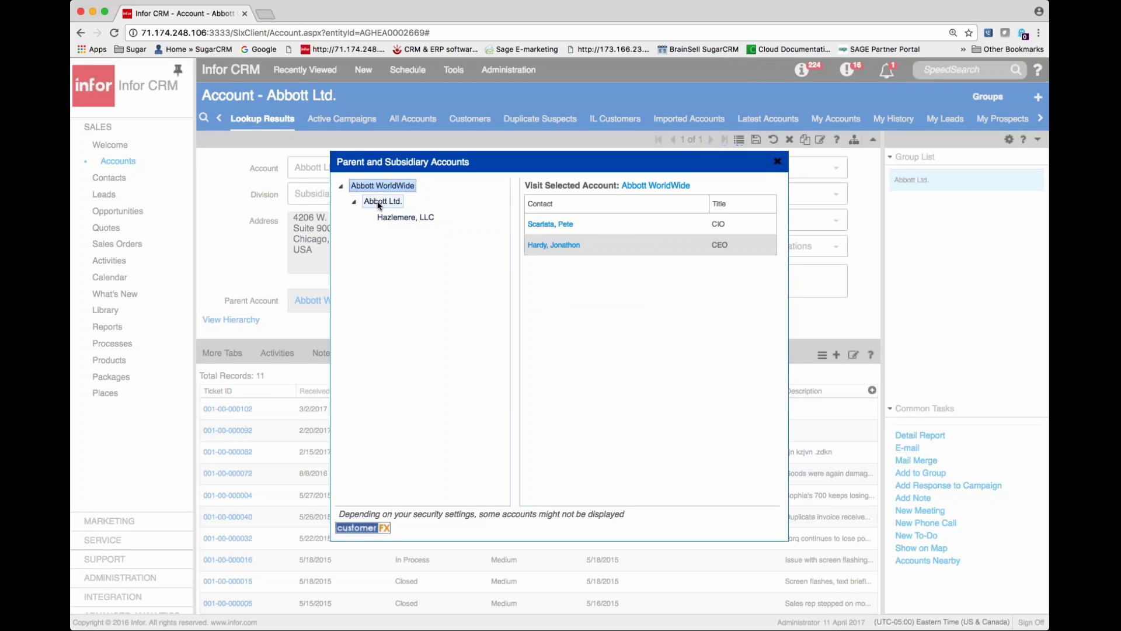
{"action": "left_click", "coordinate": [376, 204]}
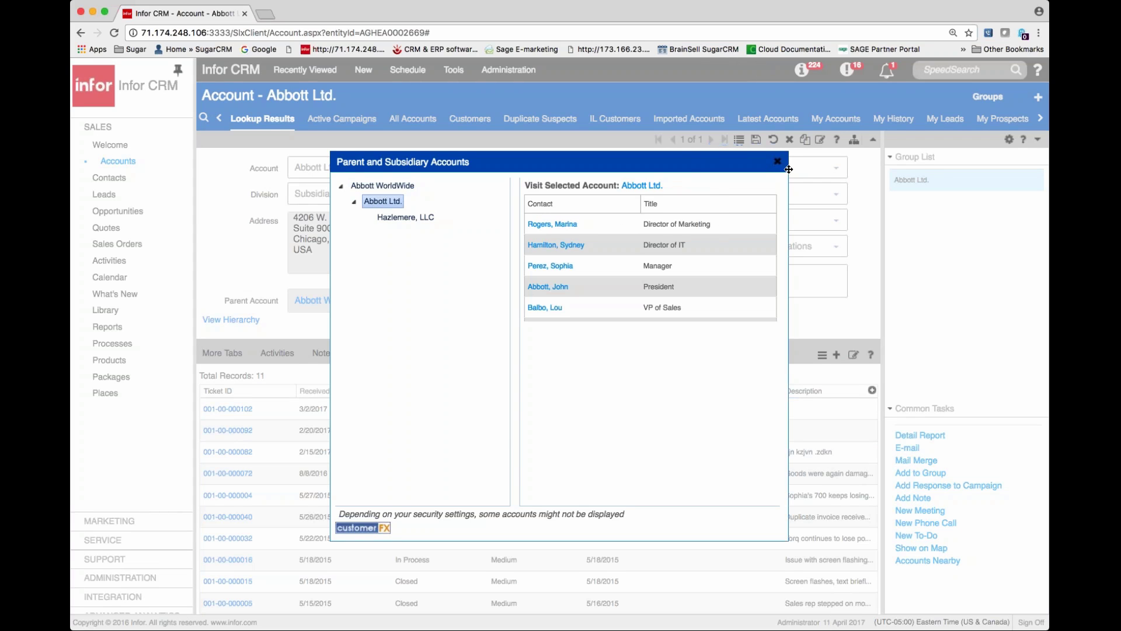
{"action": "left_click", "coordinate": [777, 161]}
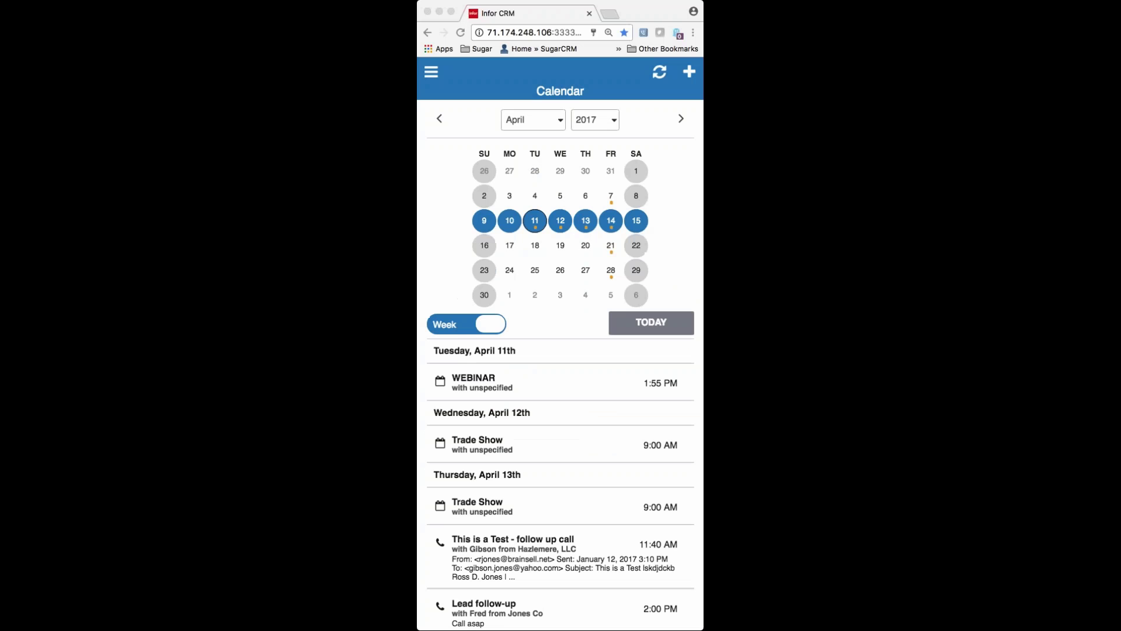
- Enlarge the mobile Infor CRM calendar window slightly and examine its web address and navigation options
{"action": "mouse_move", "coordinate": [643, 16]}
{"action": "left_mouse_down"}
{"action": "mouse_move", "coordinate": [633, 15]}
{"action": "mouse_move", "coordinate": [643, 16]}
{"action": "left_mouse_up"}
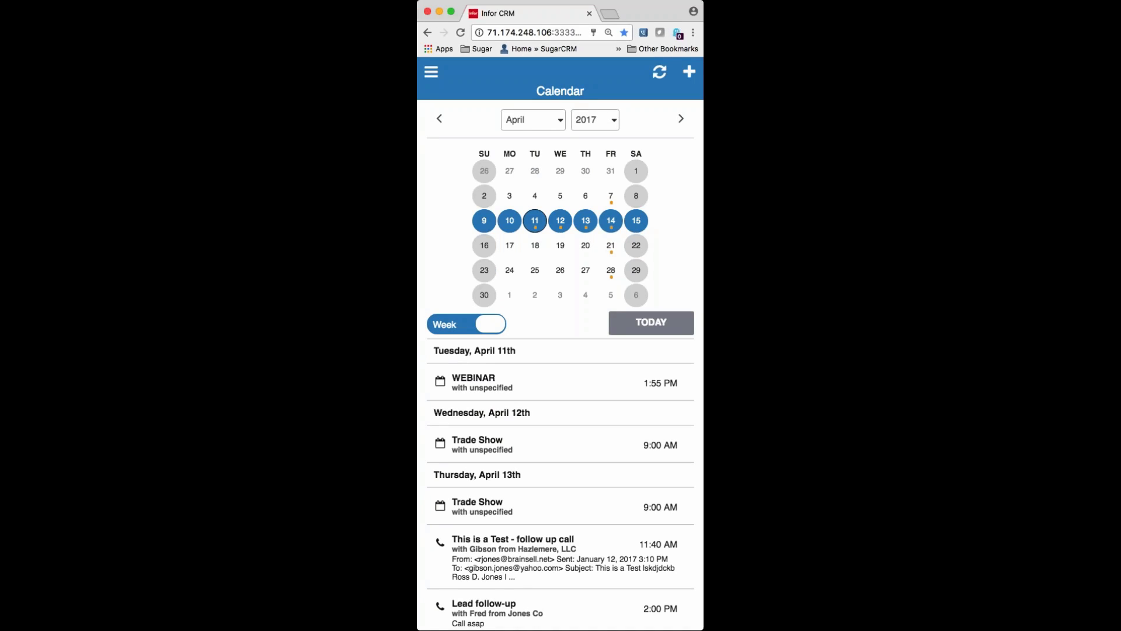
{"action": "left_click_drag", "start_coordinate": [703, 629], "coordinate": [707, 628]}
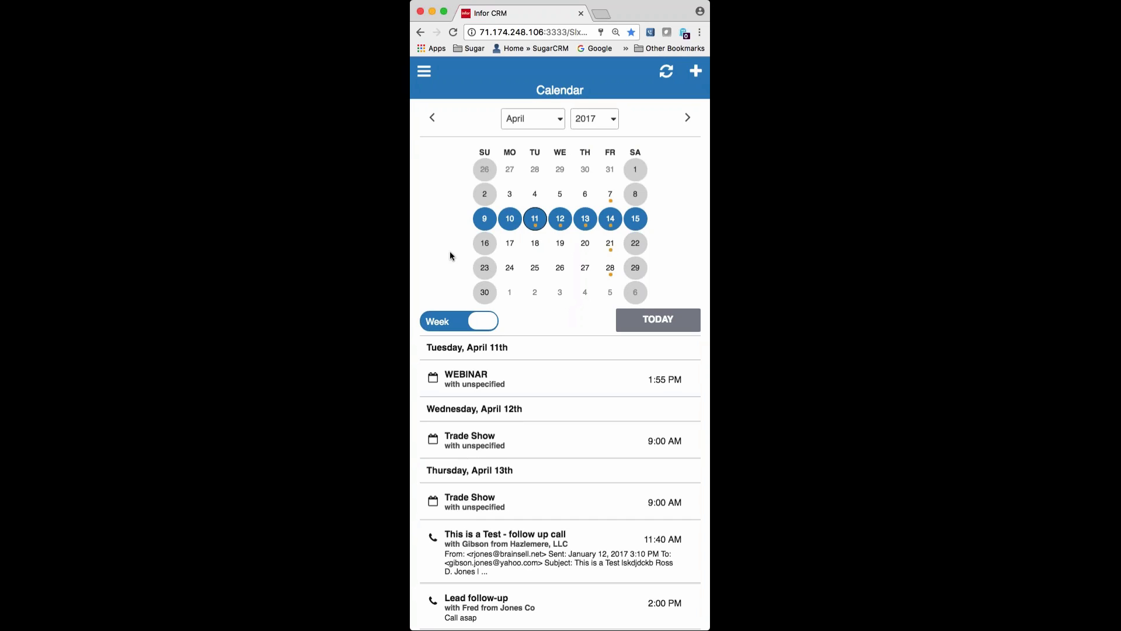
{"action": "left_click", "coordinate": [485, 32]}
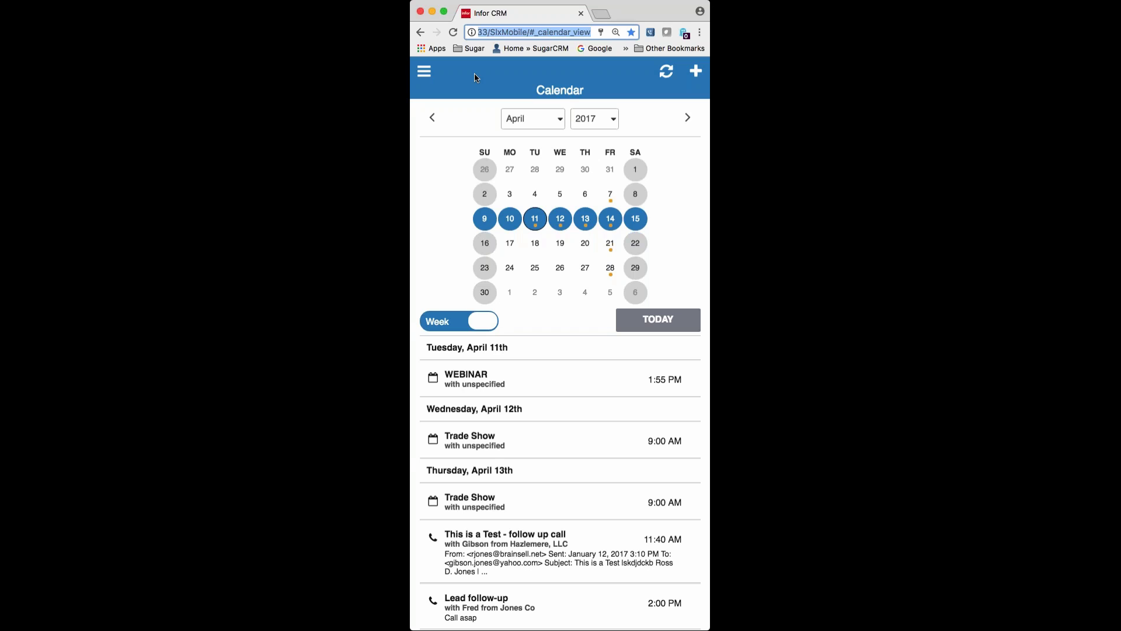
{"action": "left_click", "coordinate": [424, 71]}
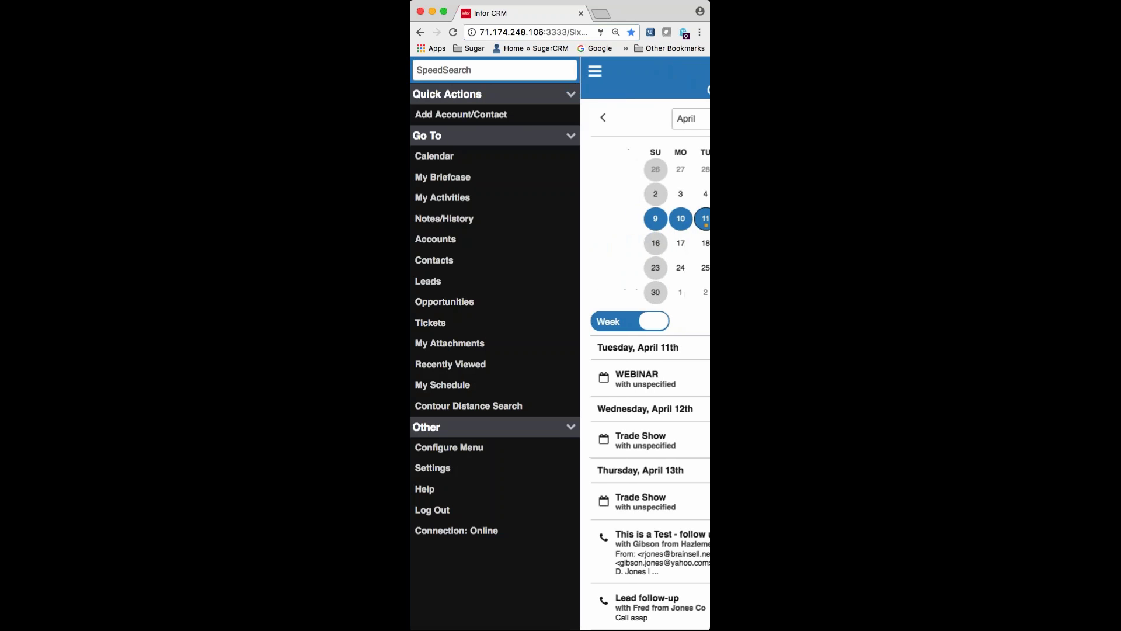
{"action": "left_click", "coordinate": [594, 73]}
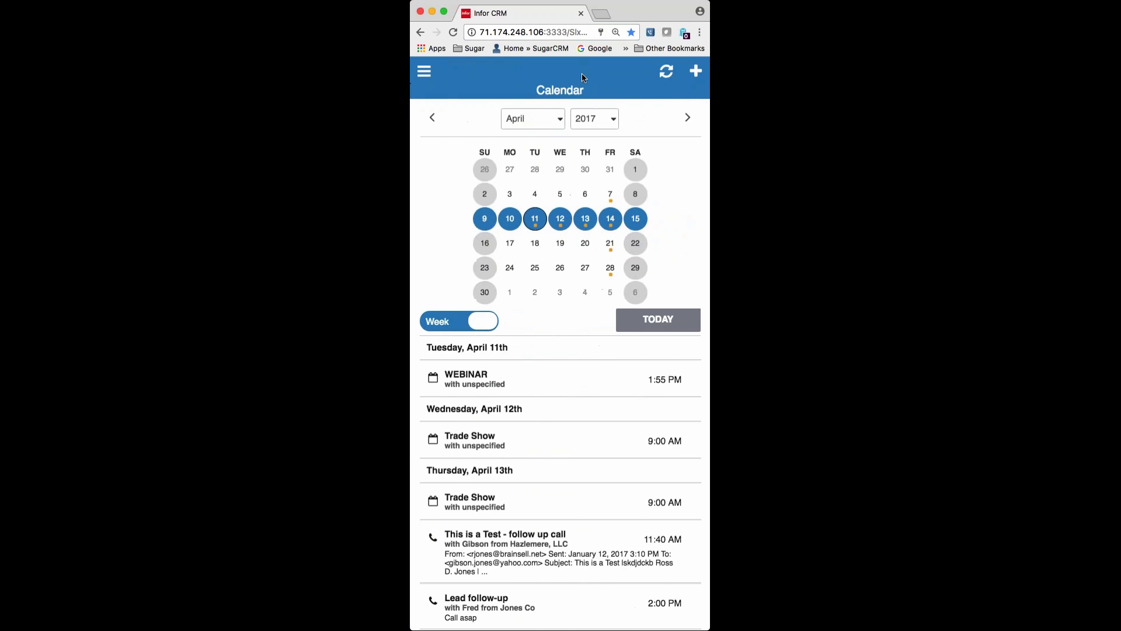
{"action": "left_click", "coordinate": [423, 73]}
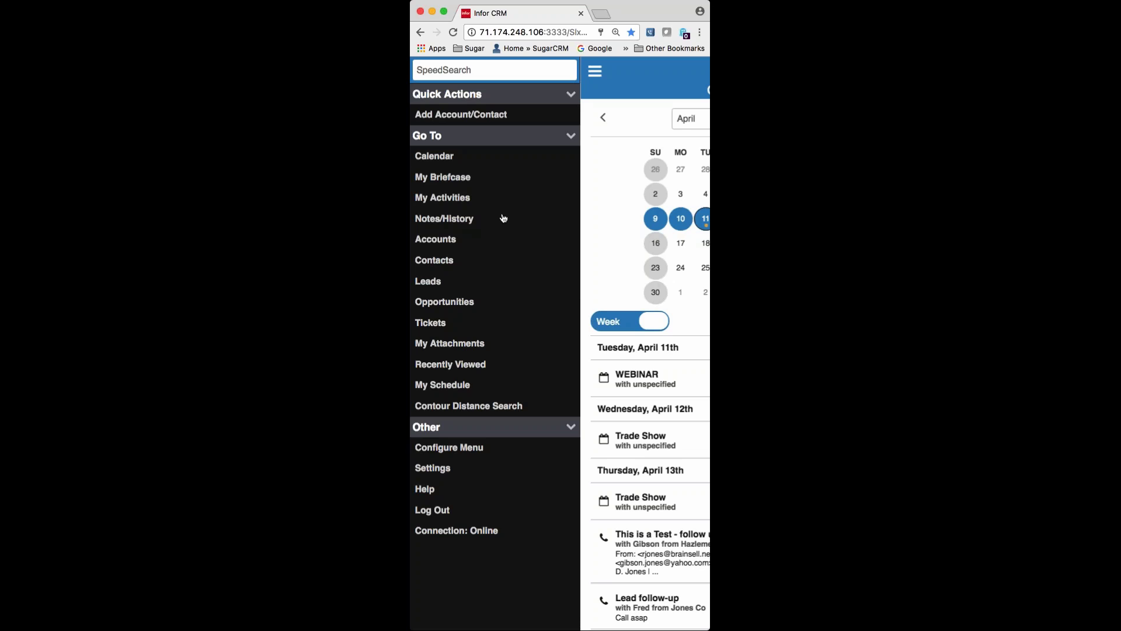
{"action": "left_click", "coordinate": [601, 191]}
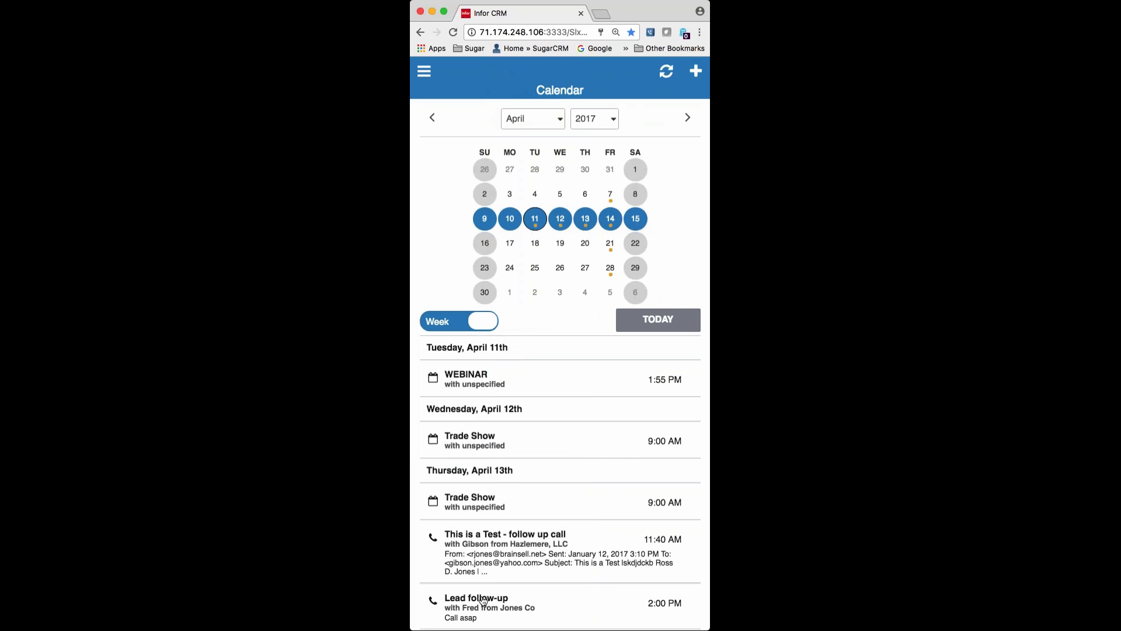
- Draft the completion note "Had a great meeting; reconnect in two weeks" for the April 12 Trade Show occurrence, and cancel the completion
{"action": "left_click", "coordinate": [476, 442]}
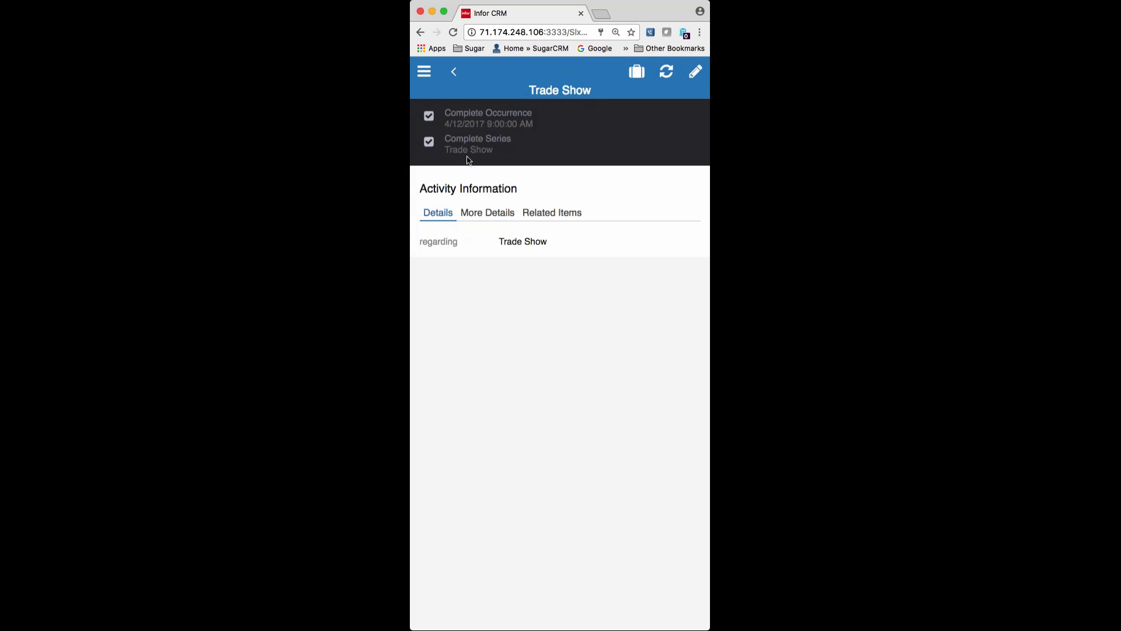
{"action": "left_click", "coordinate": [463, 119]}
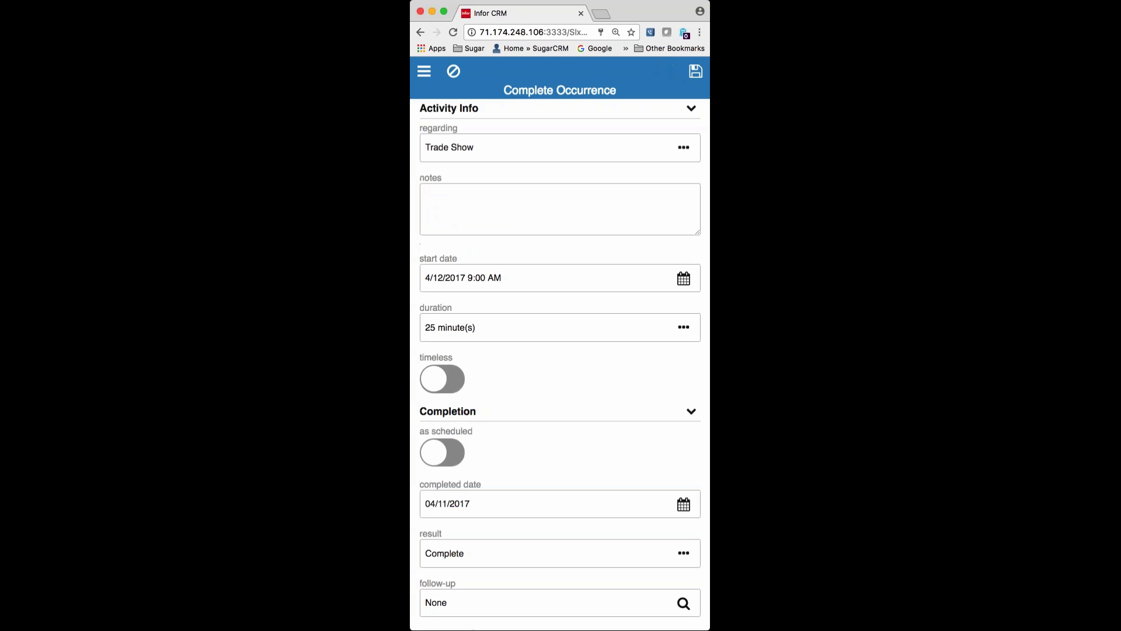
{"action": "left_click", "coordinate": [447, 193]}
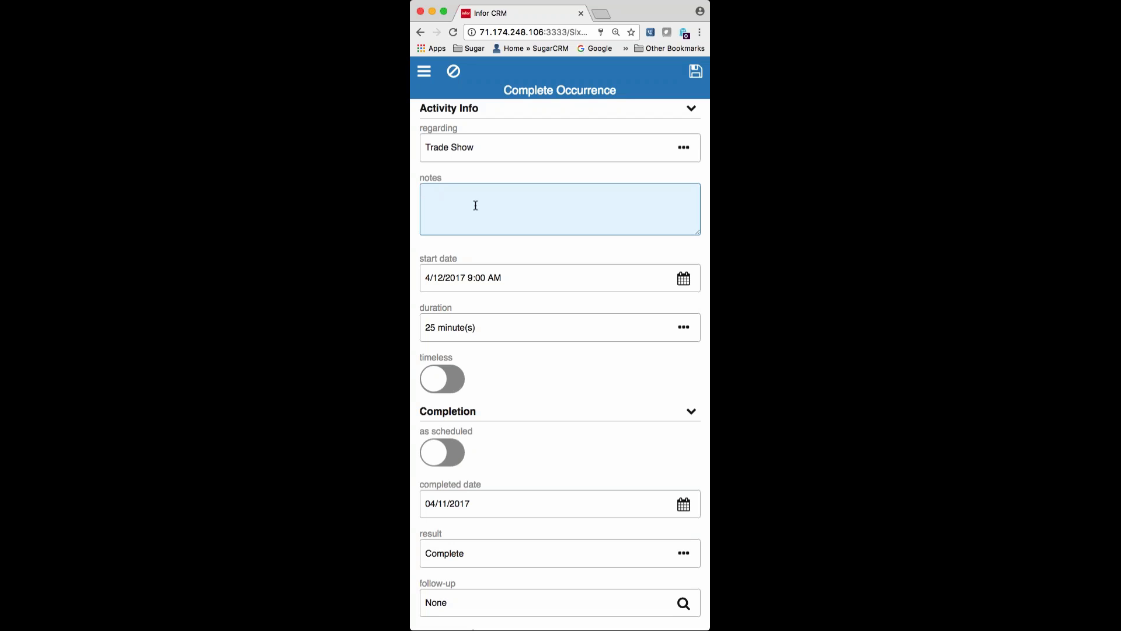
{"action": "type", "text": "had a great meeting reconnect in two weeks"}
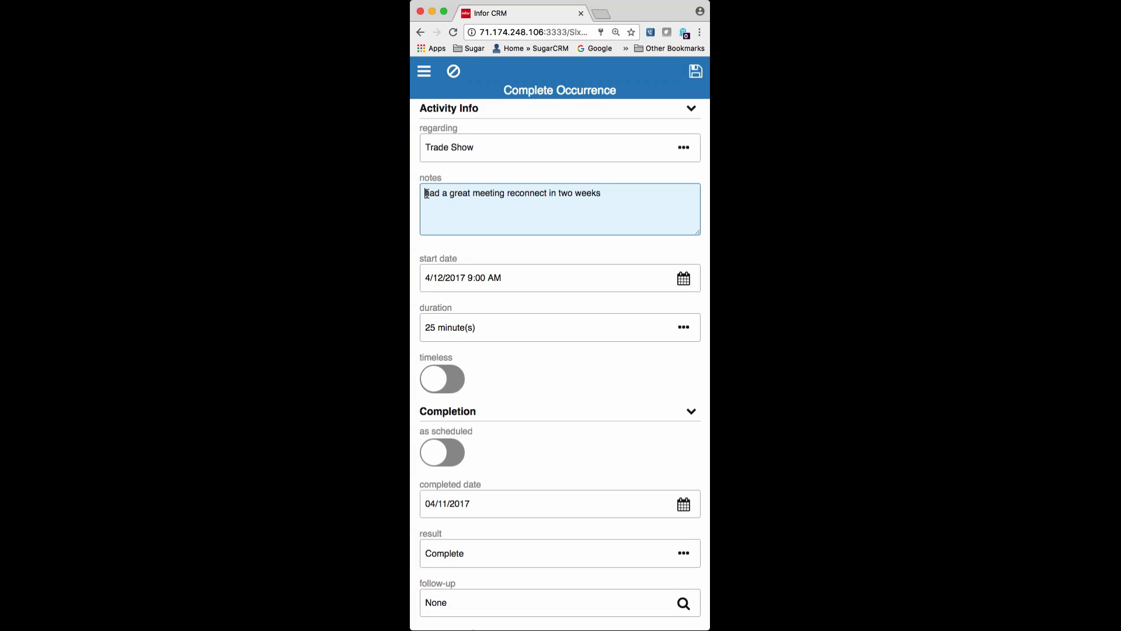
{"action": "left_click_drag", "start_coordinate": [425, 194], "coordinate": [430, 193]}
{"action": "type", "text": "H"}
{"action": "type", "text": ";"}
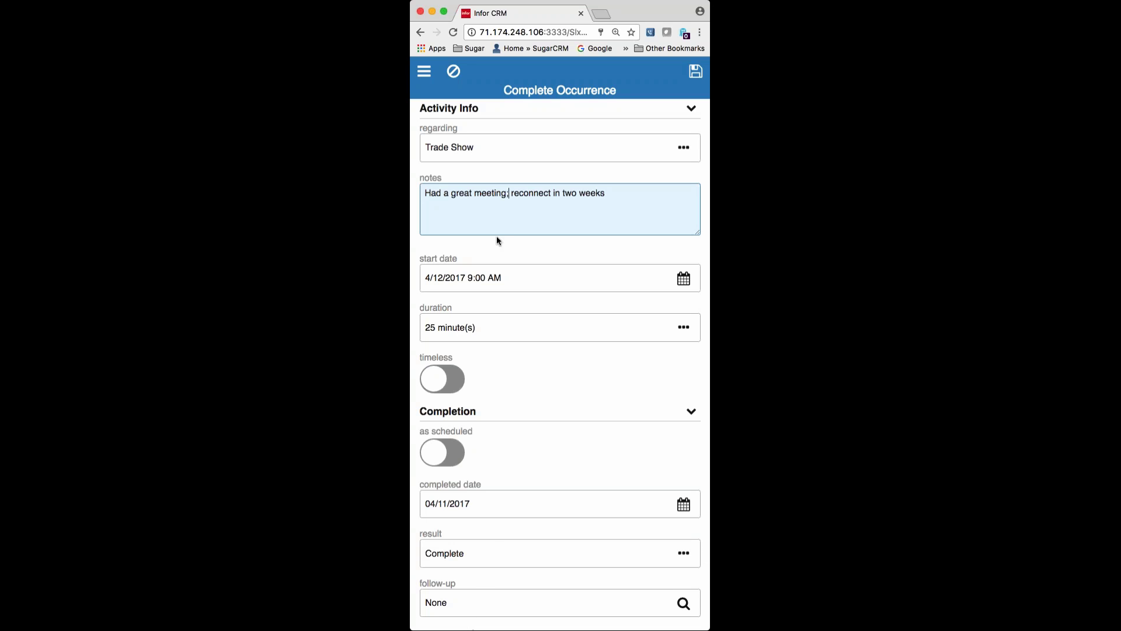
{"action": "left_click_drag", "start_coordinate": [425, 193], "coordinate": [613, 195]}
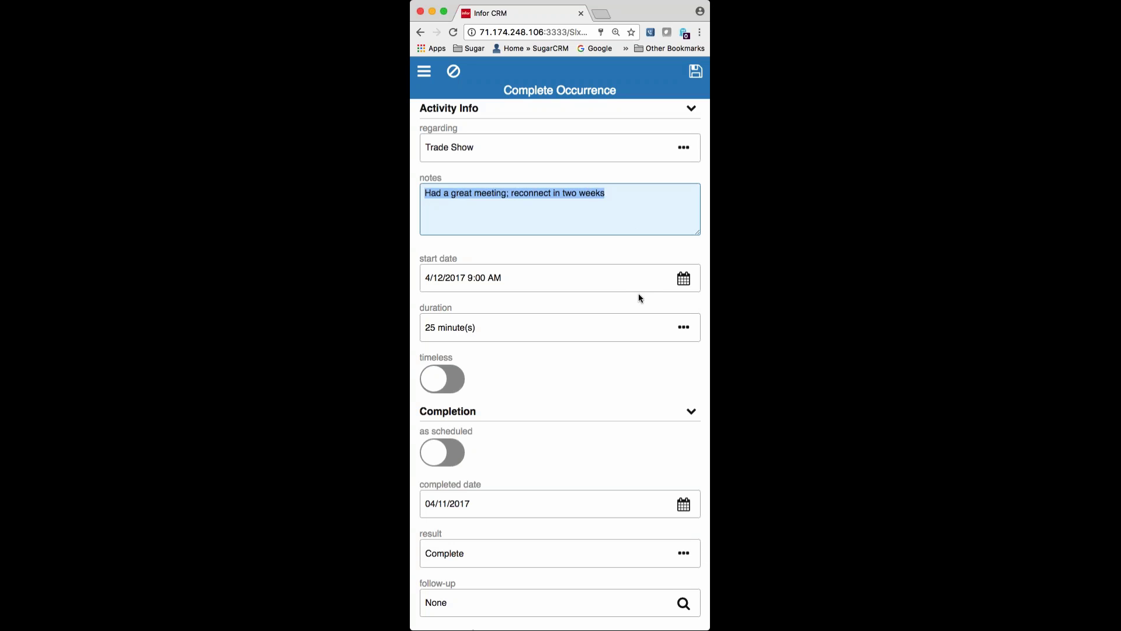
{"action": "left_click", "coordinate": [630, 200]}
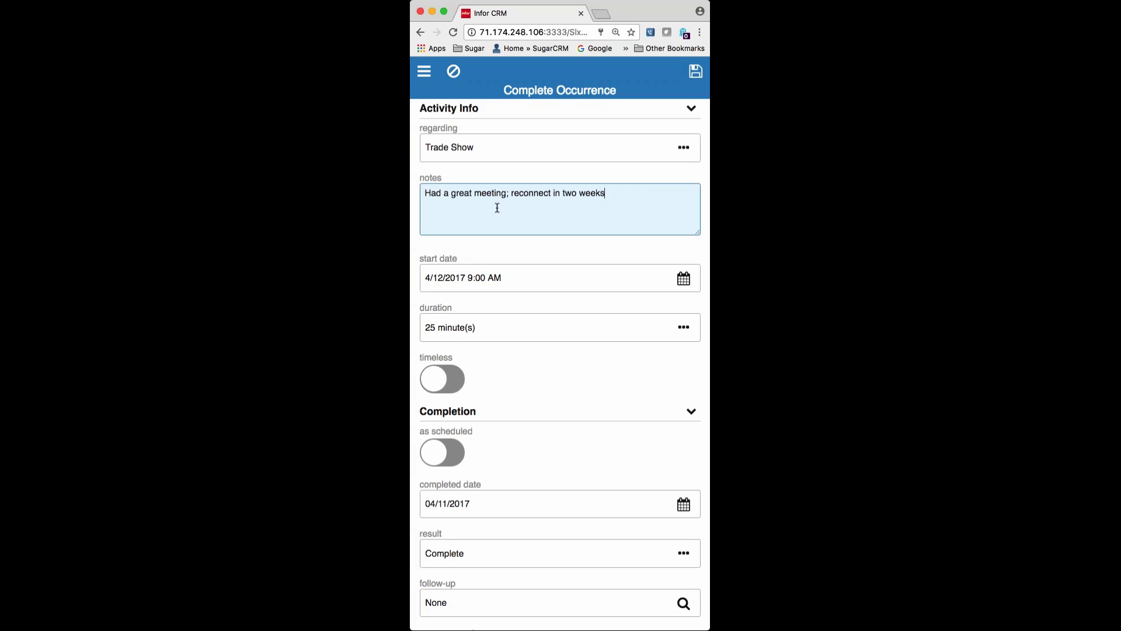
{"action": "left_click", "coordinate": [454, 74]}
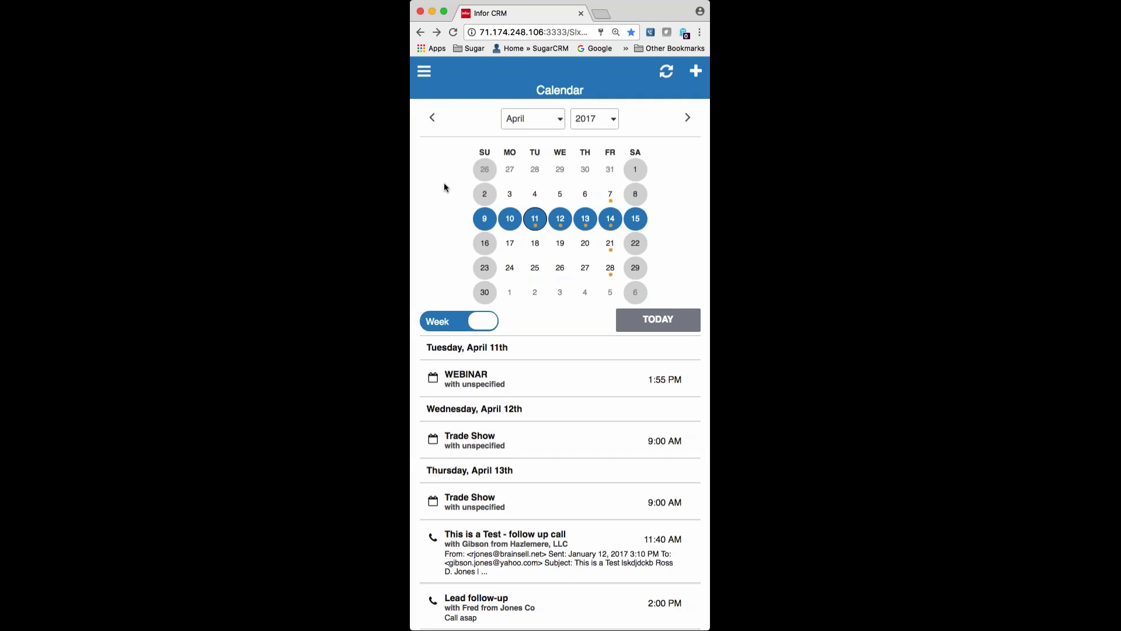
- Search the mobile accounts for "abb" and view the additional details of Abbott Ltd
{"action": "left_click", "coordinate": [424, 75]}
{"action": "left_click", "coordinate": [438, 238]}
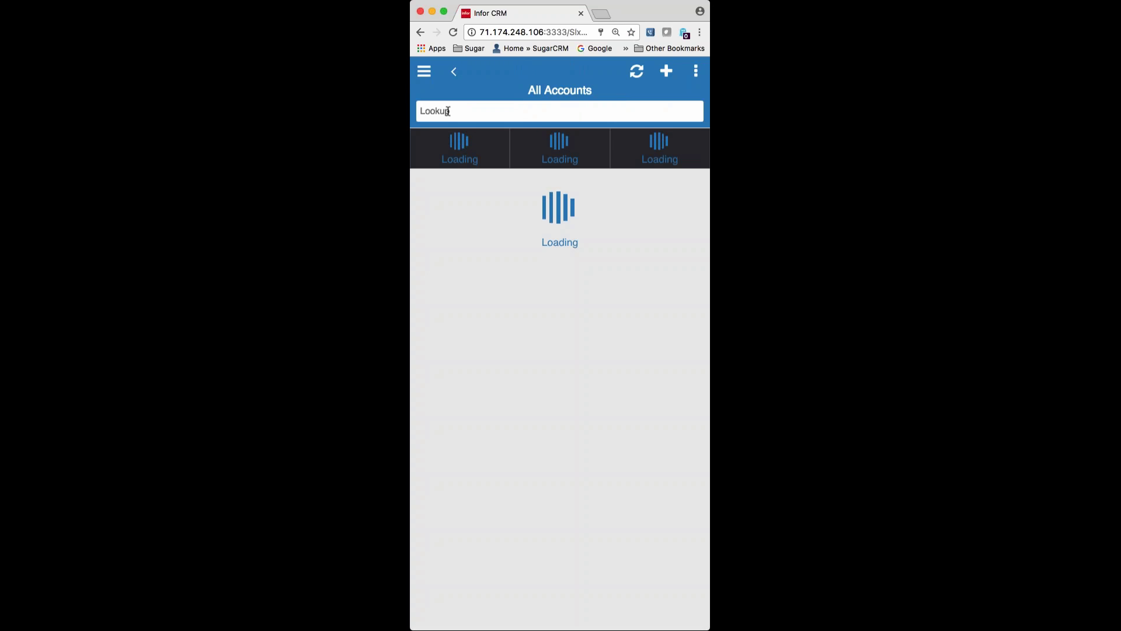
{"action": "left_click", "coordinate": [448, 111]}
{"action": "type", "text": "ab"}
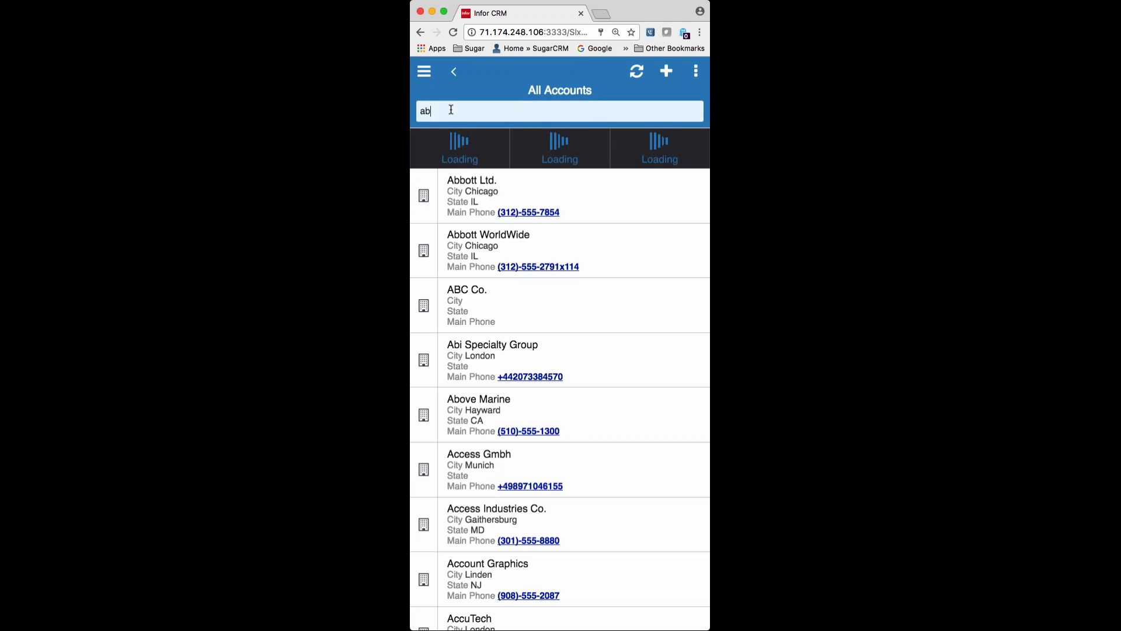
{"action": "type", "text": "b"}
{"action": "key", "text": "Return"}
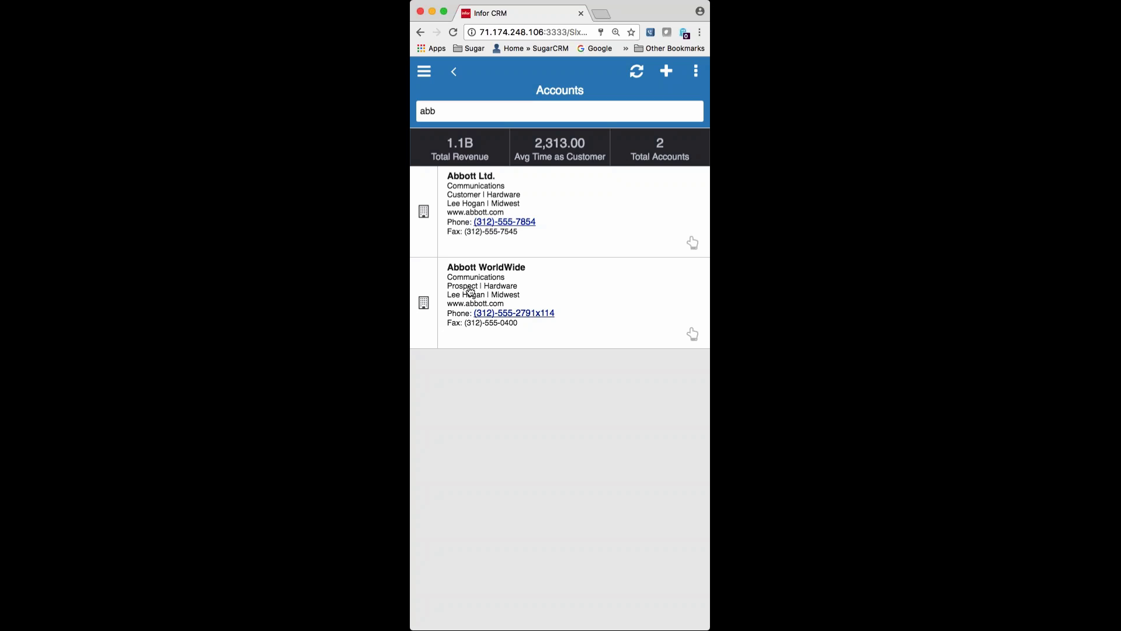
{"action": "left_click", "coordinate": [467, 200]}
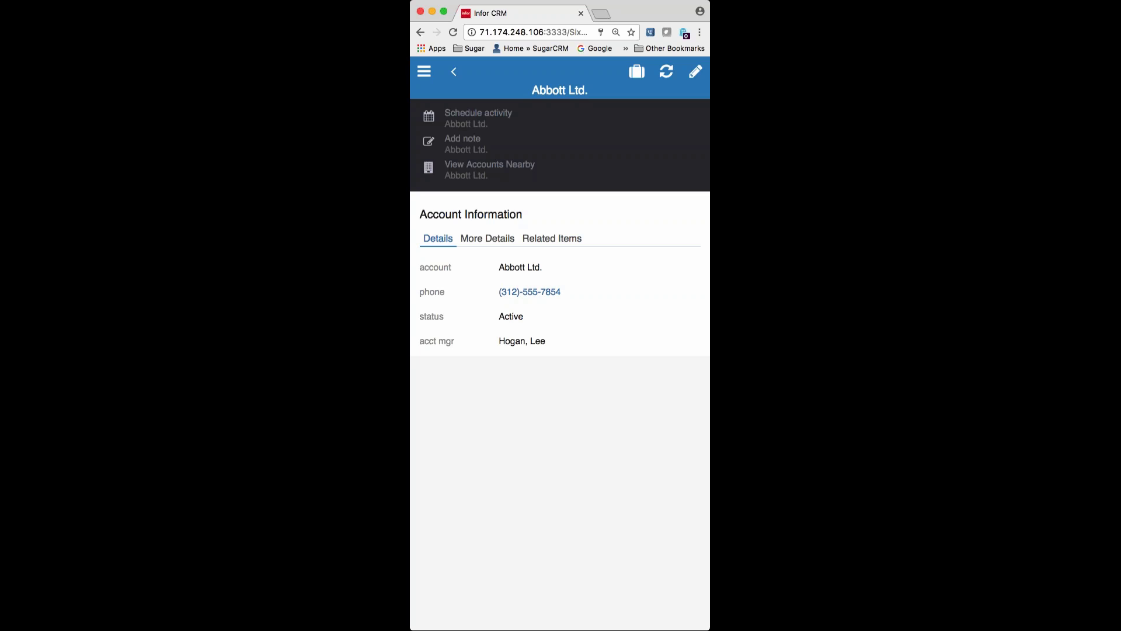
{"action": "left_click", "coordinate": [485, 239]}
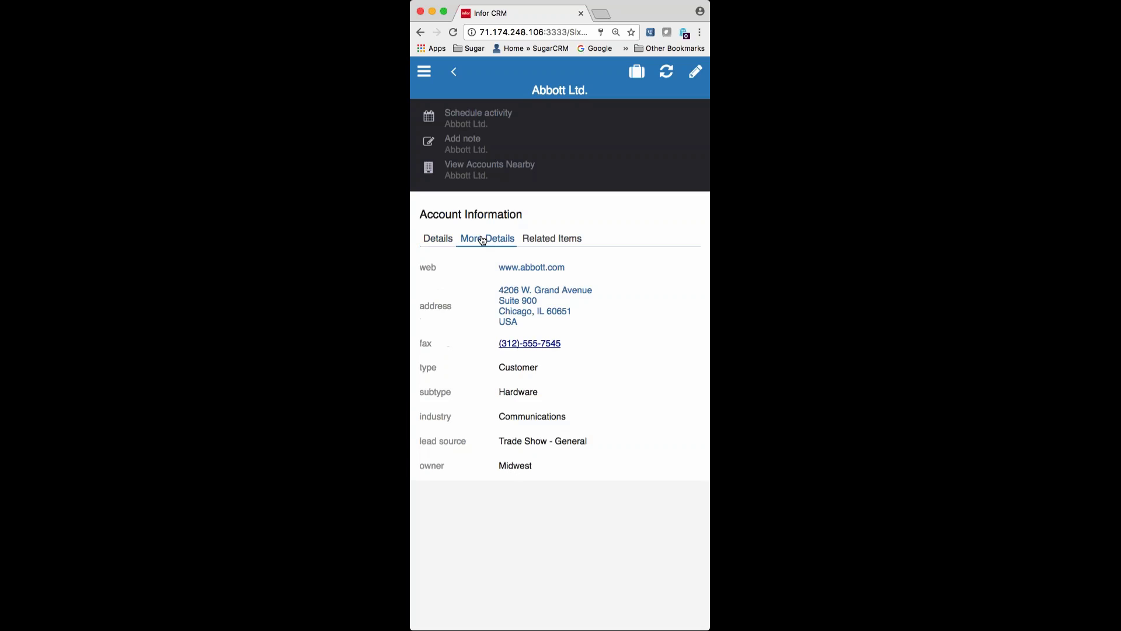
- View Abbott Ltd.'s address on the map, and return to the account to list its related items
{"action": "left_click", "coordinate": [529, 305]}
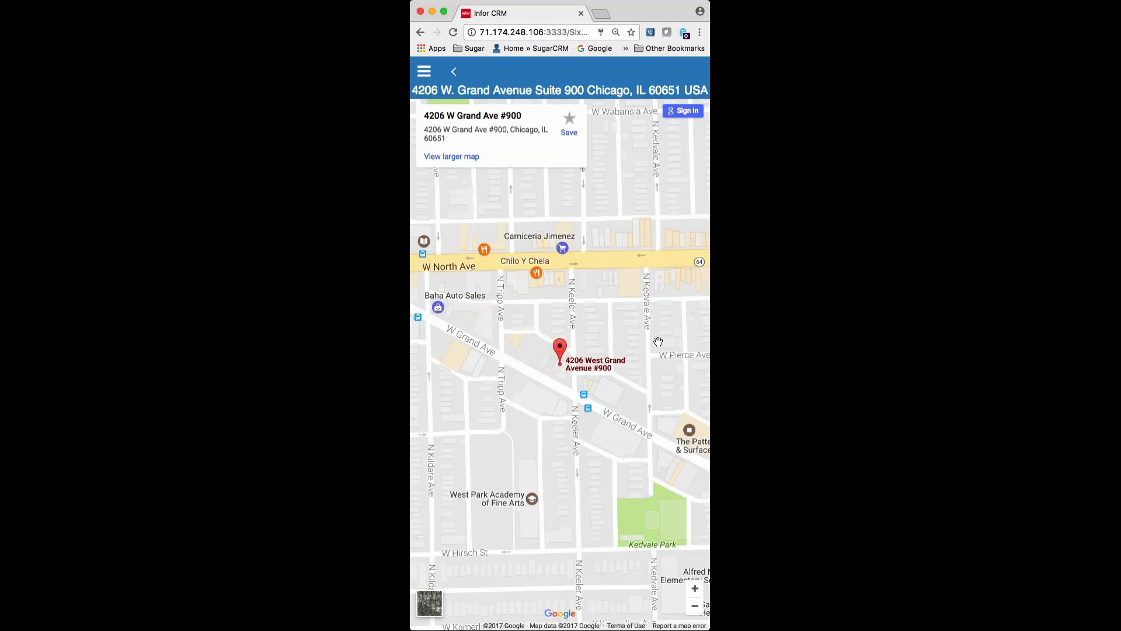
{"action": "left_click", "coordinate": [421, 33]}
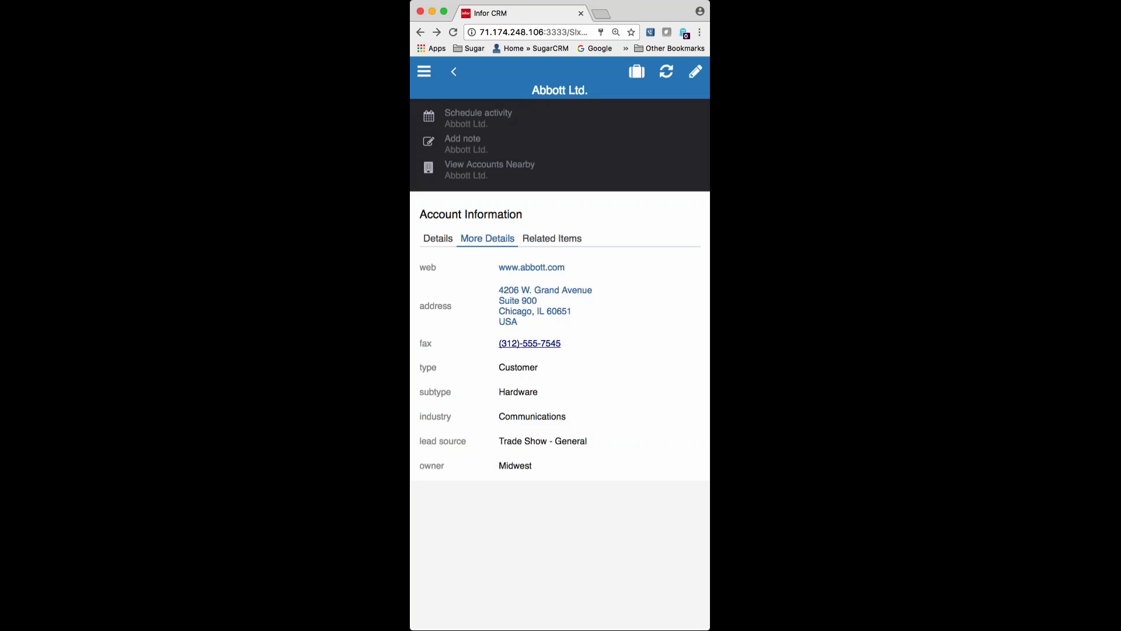
{"action": "left_click", "coordinate": [540, 241]}
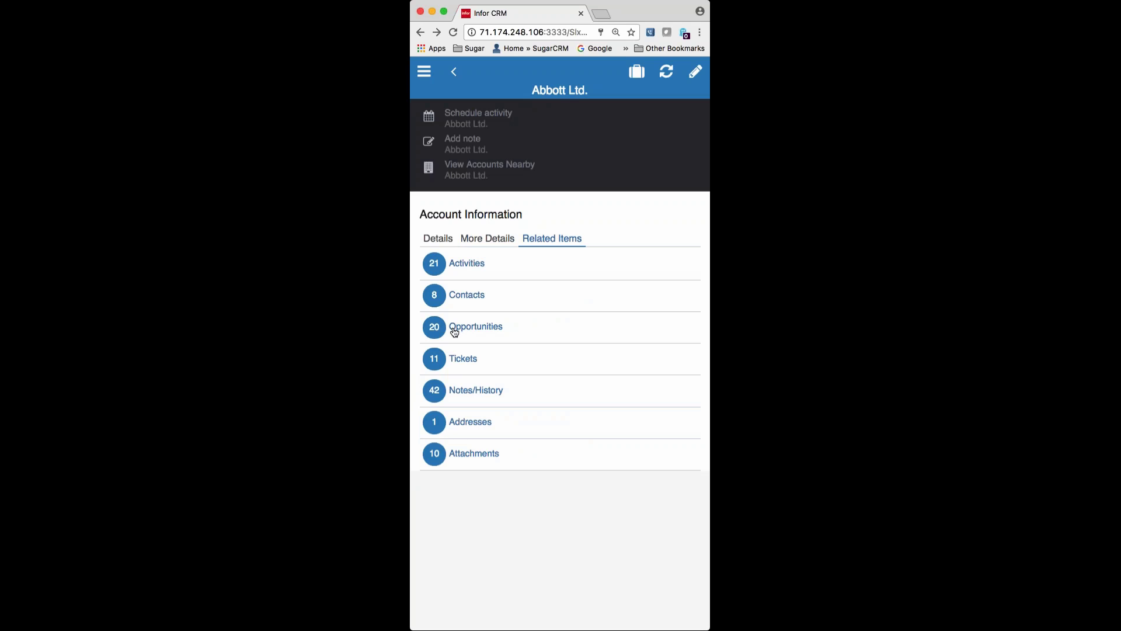
- From Abbott Ltd.'s contacts, start a call record through the president's work number, and cancel it to return to the account
{"action": "left_click", "coordinate": [464, 297]}
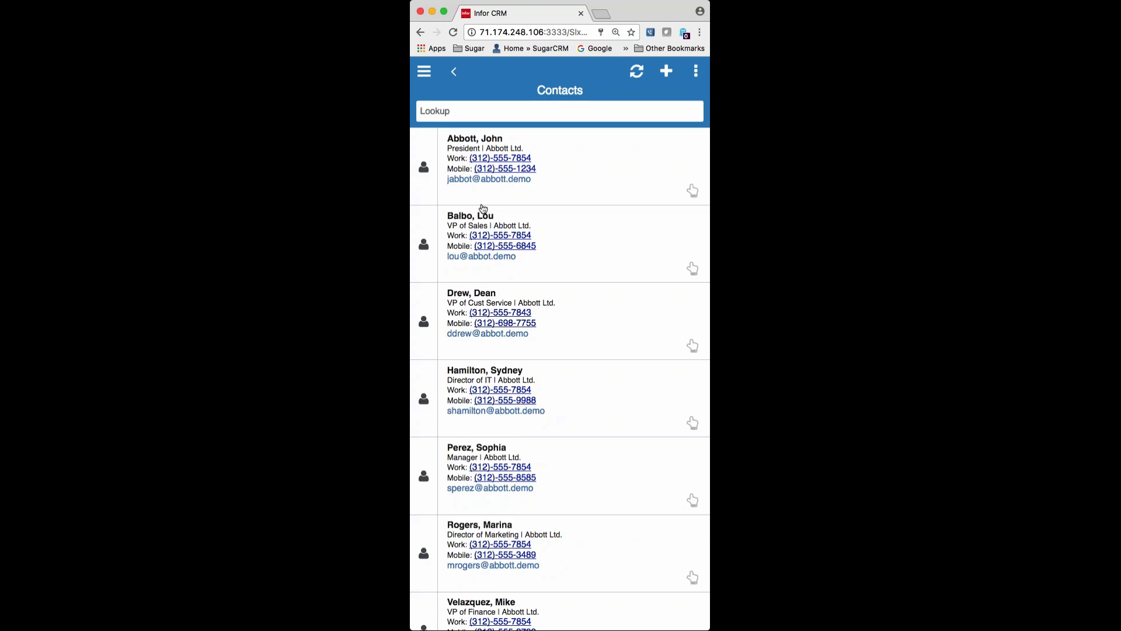
{"action": "left_click", "coordinate": [471, 160]}
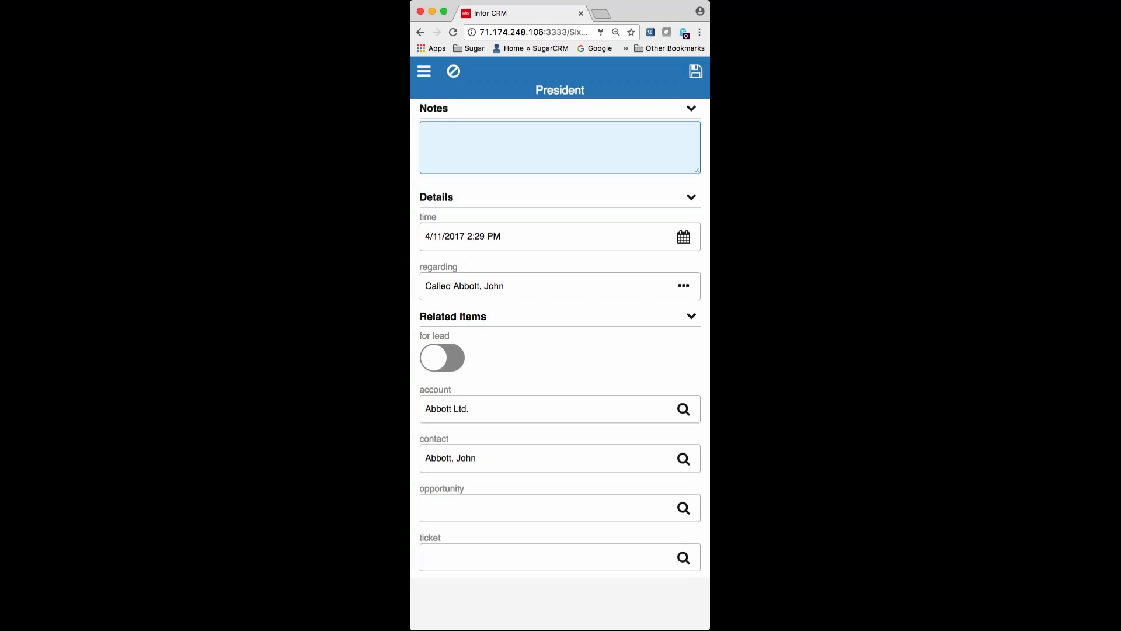
{"action": "left_click", "coordinate": [455, 71]}
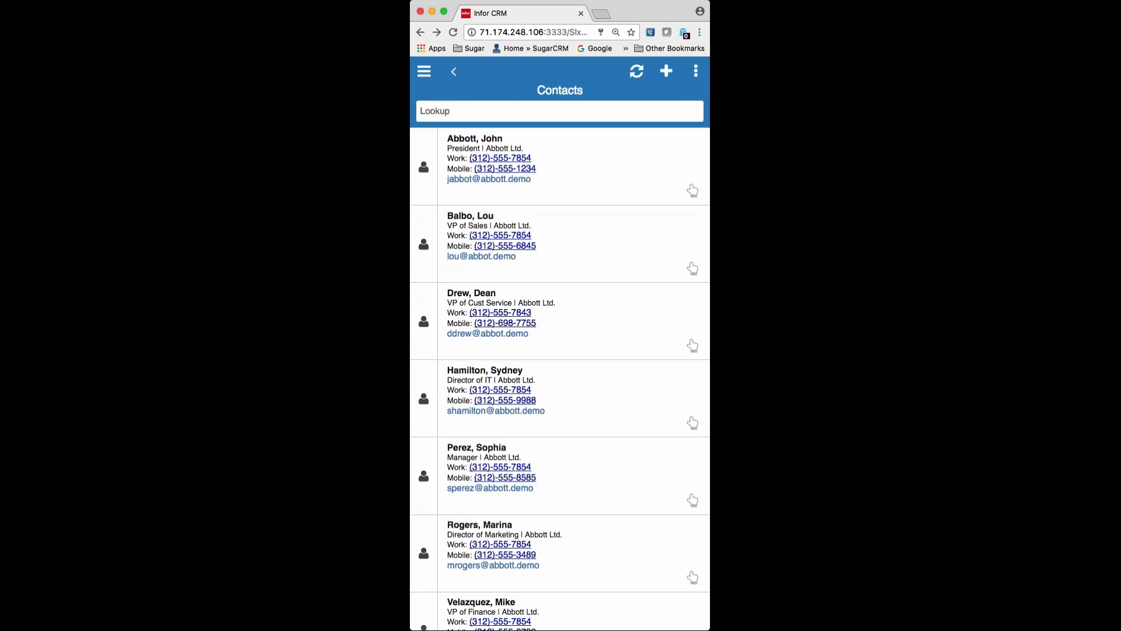
{"action": "left_click", "coordinate": [453, 74]}
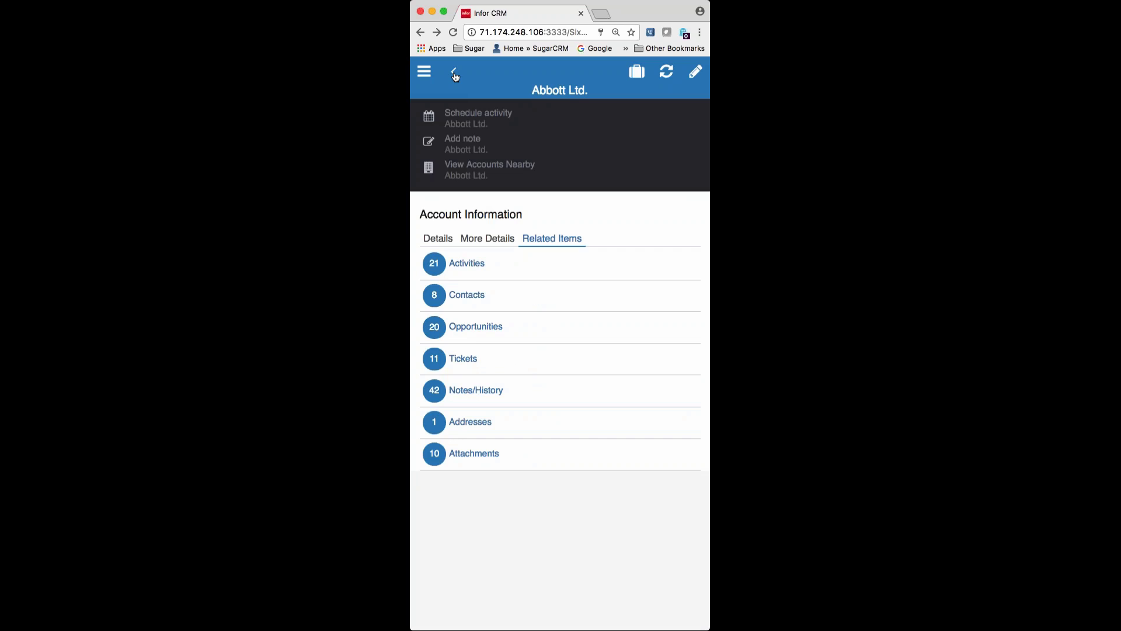
- Go to the mobile calendar from the Abbott Ltd. account and refresh it
{"action": "left_click", "coordinate": [425, 73]}
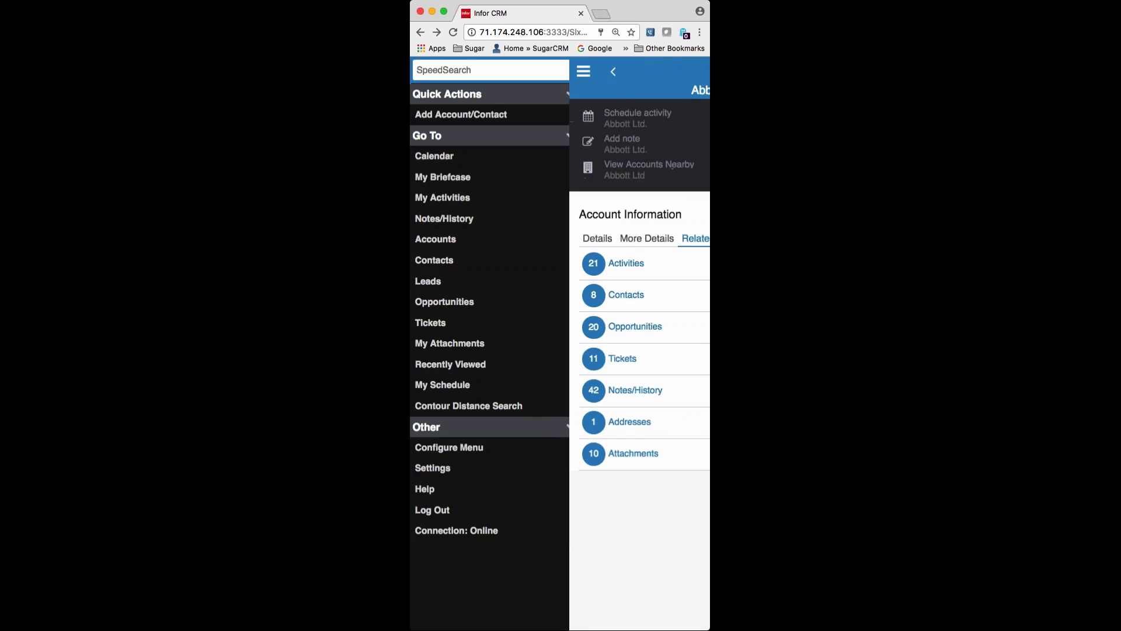
{"action": "left_click", "coordinate": [439, 159]}
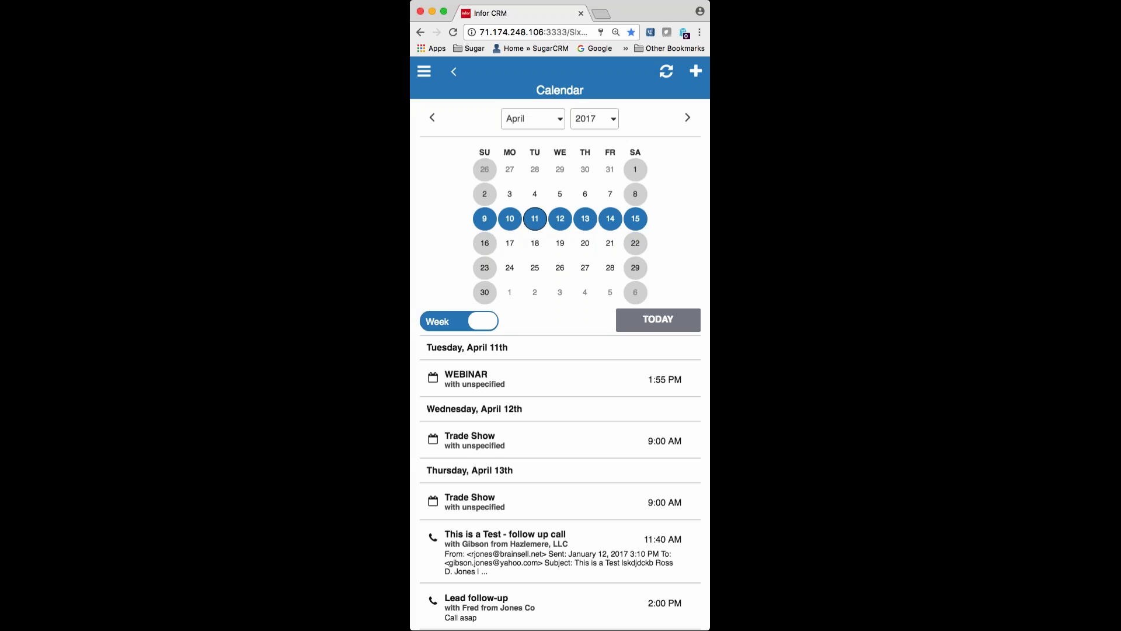
{"action": "left_click", "coordinate": [667, 74]}
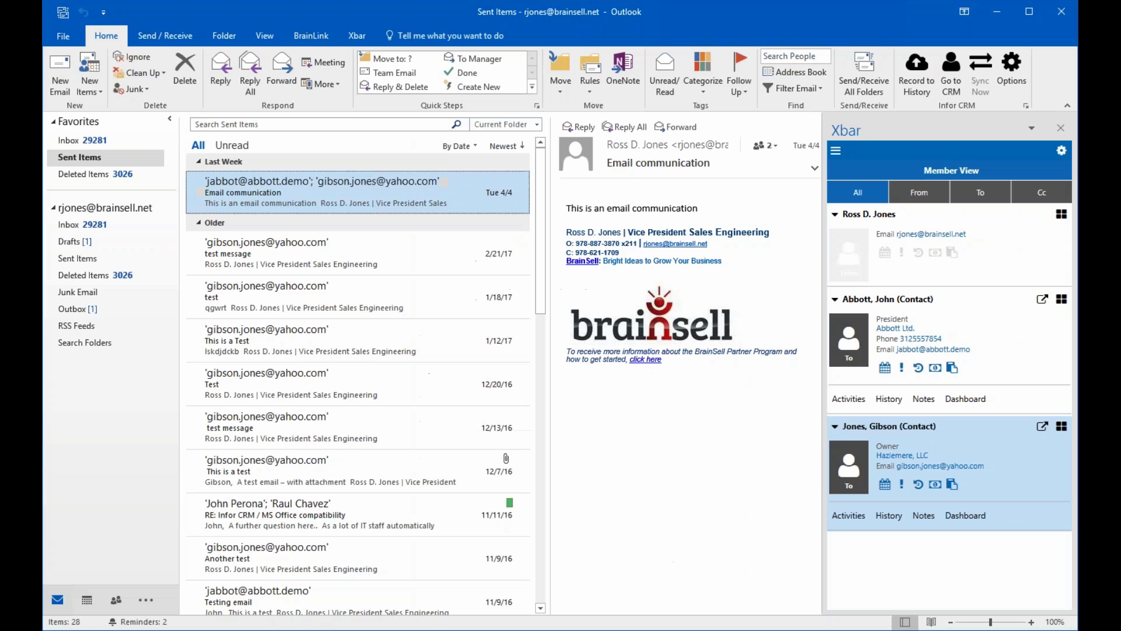
- Switch to Outlook and compare the Xbar member details for the sent "test message" and "Email communication" emails
{"action": "left_click_drag", "start_coordinate": [677, 17], "coordinate": [674, 11]}
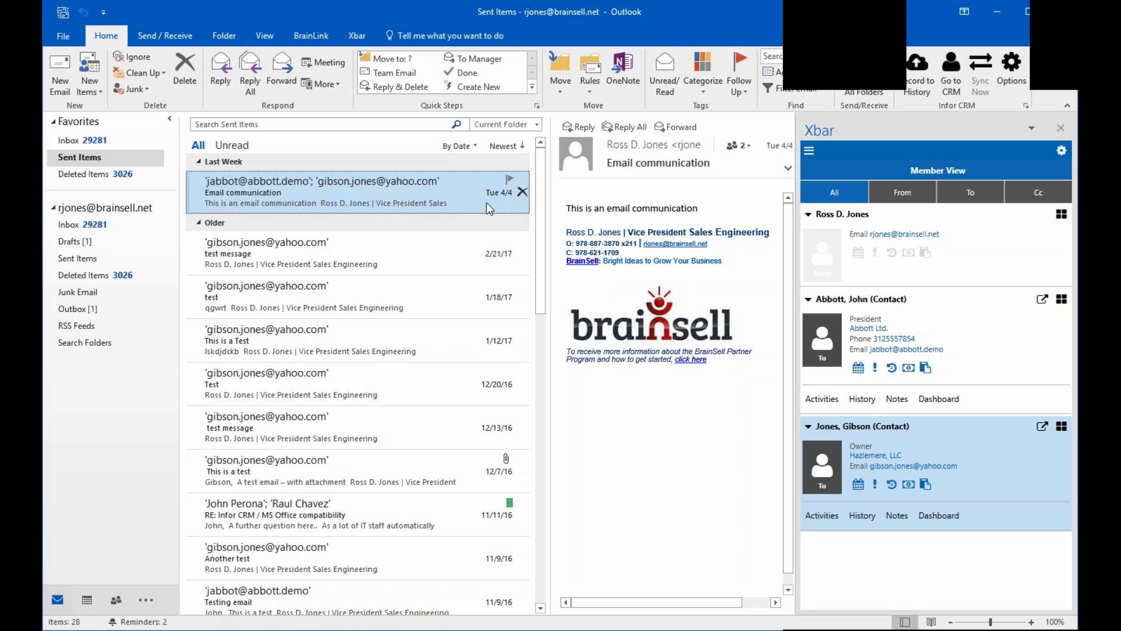
{"action": "left_click", "coordinate": [300, 270]}
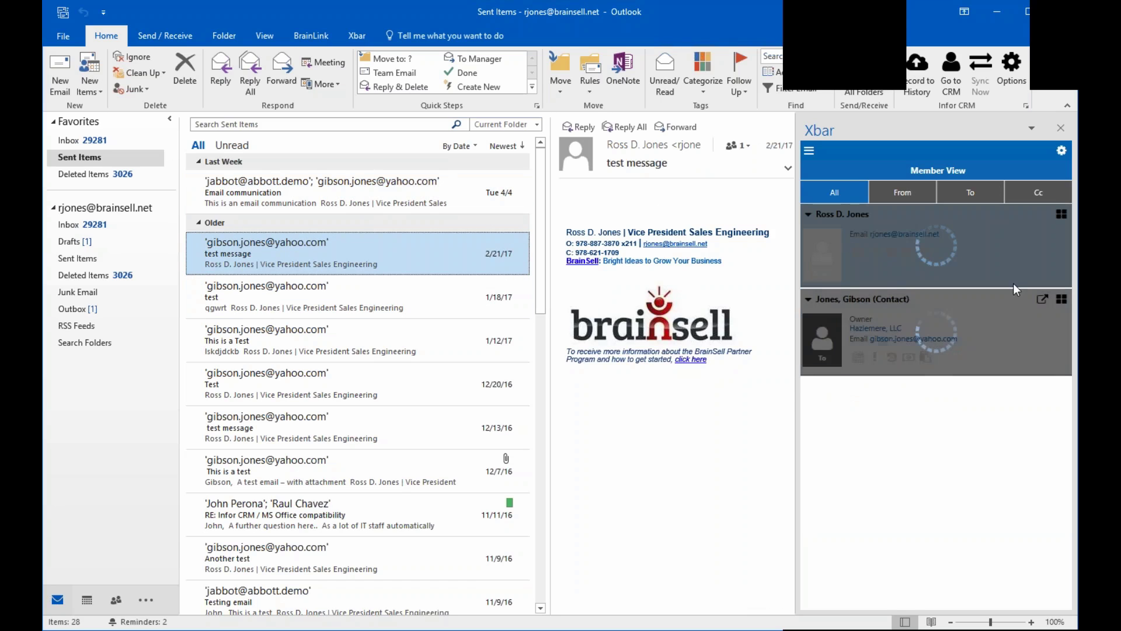
{"action": "left_click", "coordinate": [295, 185]}
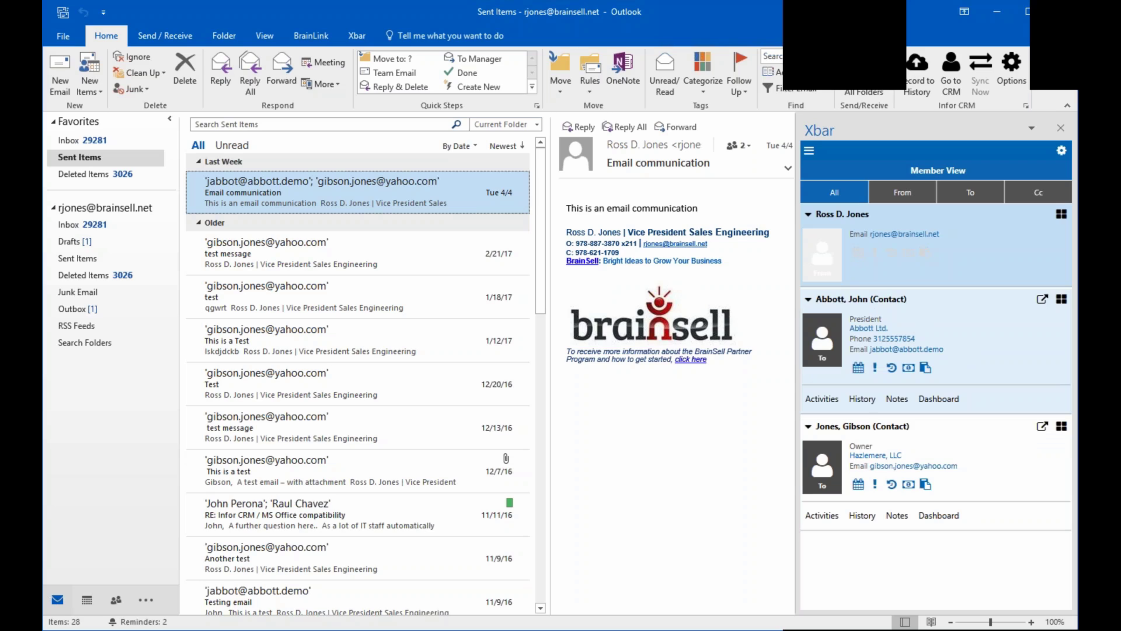
- View the Xbar dashboard figures for the Abbott Ltd. contact and for the Hazlemere, LLC contact
{"action": "left_click", "coordinate": [938, 399]}
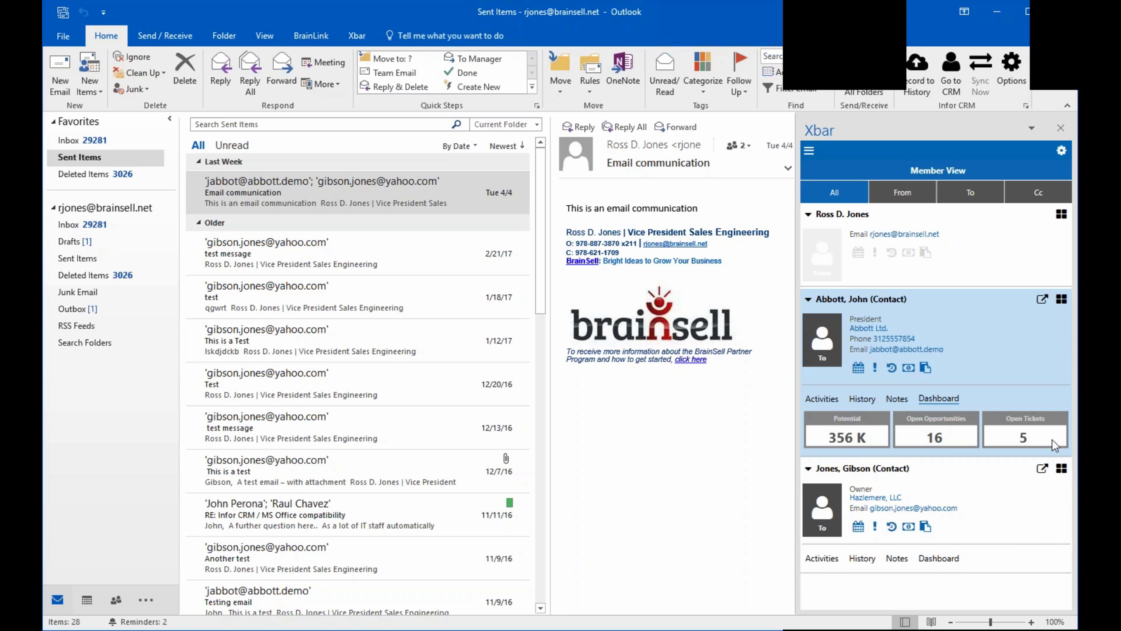
{"action": "left_click", "coordinate": [951, 402]}
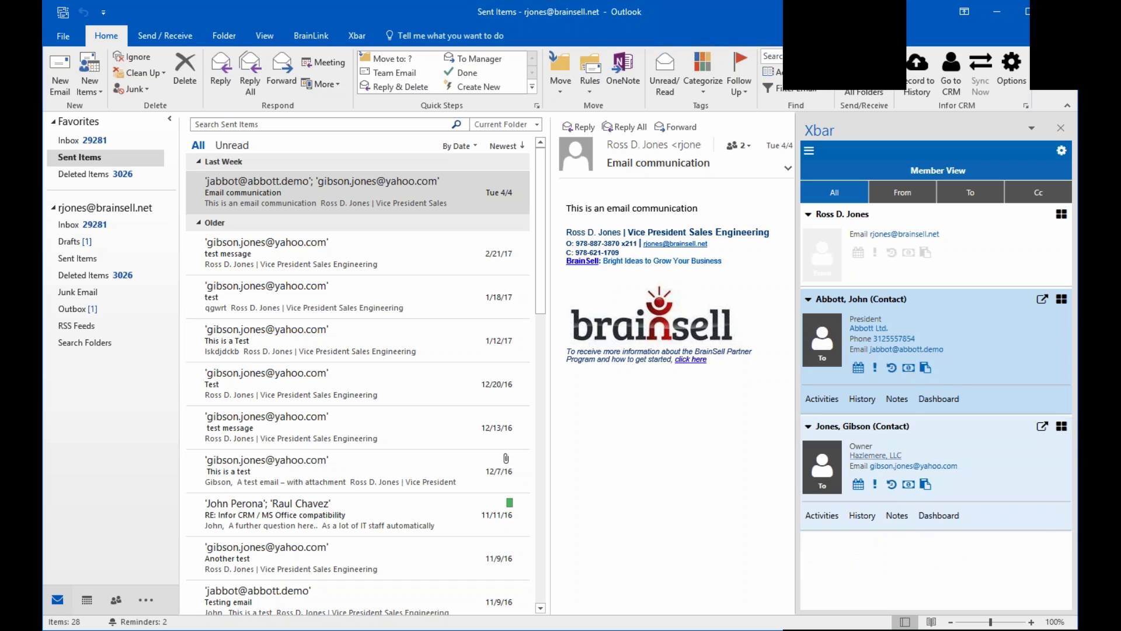
{"action": "left_click", "coordinate": [928, 515]}
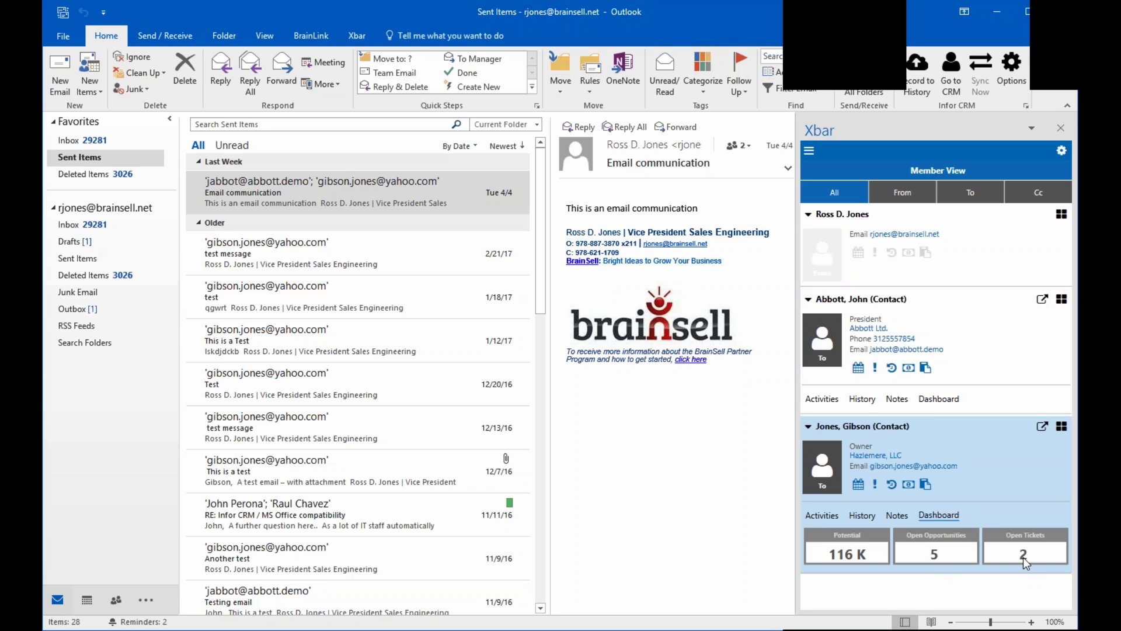
- Examine the Hazlemere, LLC account summary in Xbar from activities through attachments, and return to the member view
{"action": "left_click", "coordinate": [872, 456]}
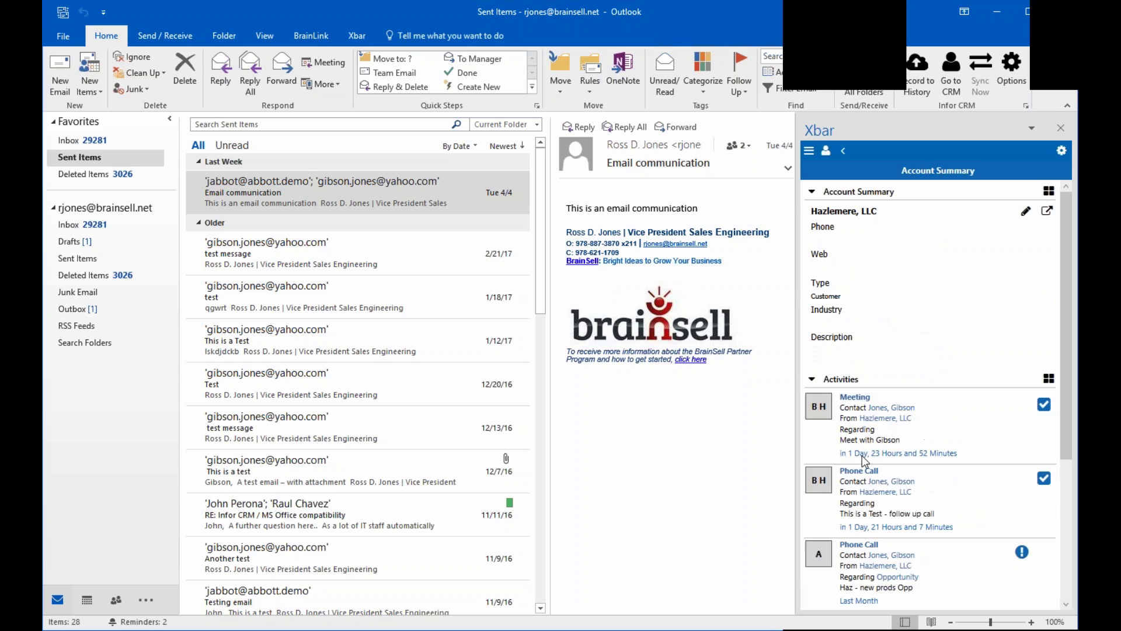
{"action": "left_click_drag", "start_coordinate": [1062, 303], "coordinate": [1065, 347]}
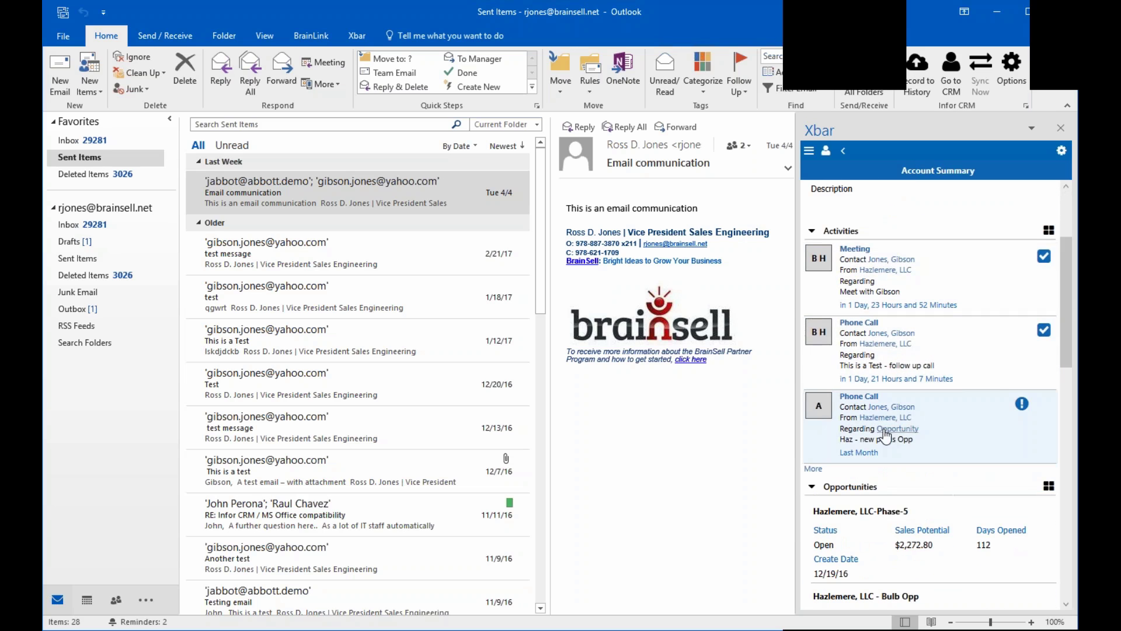
{"action": "left_click_drag", "start_coordinate": [1063, 348], "coordinate": [1063, 436]}
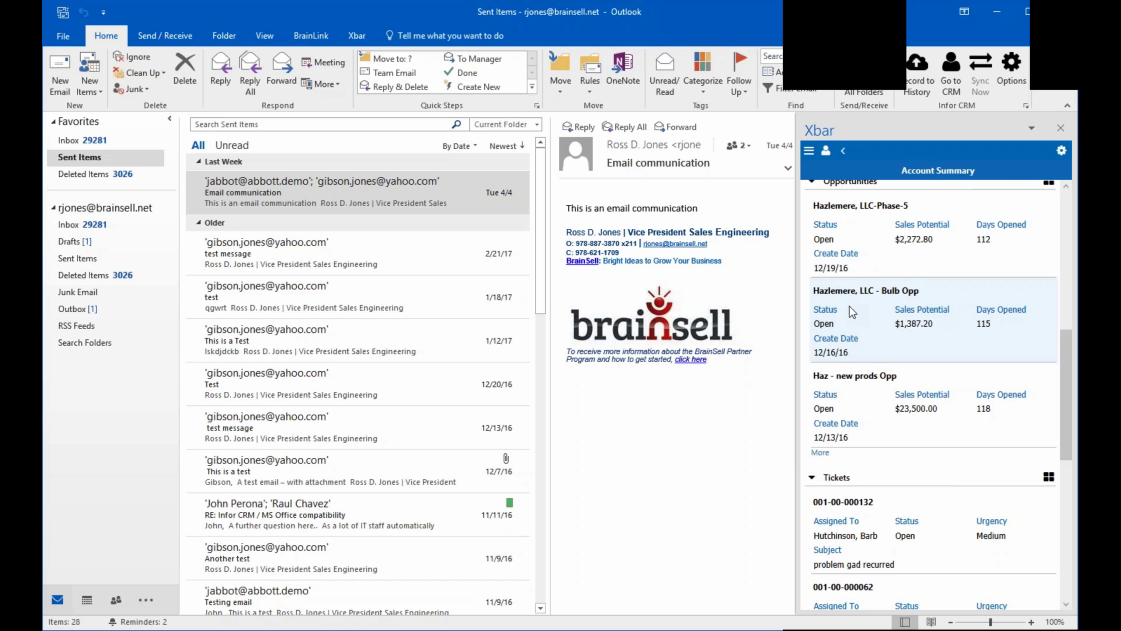
{"action": "left_click_drag", "start_coordinate": [1067, 394], "coordinate": [1066, 526]}
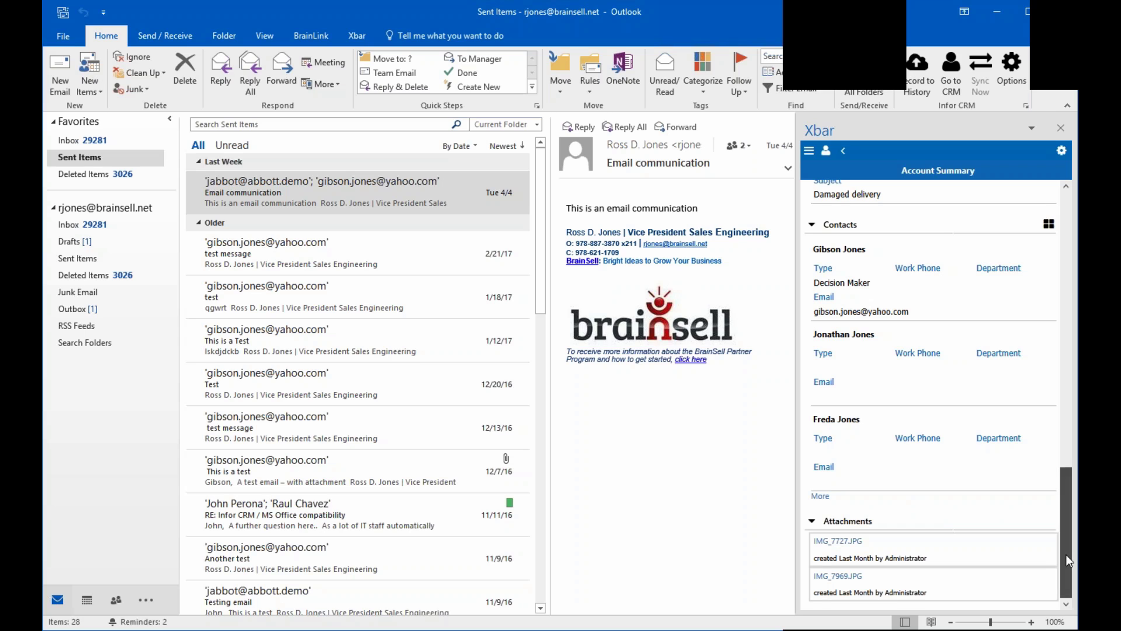
{"action": "left_click_drag", "start_coordinate": [1066, 554], "coordinate": [1058, 255]}
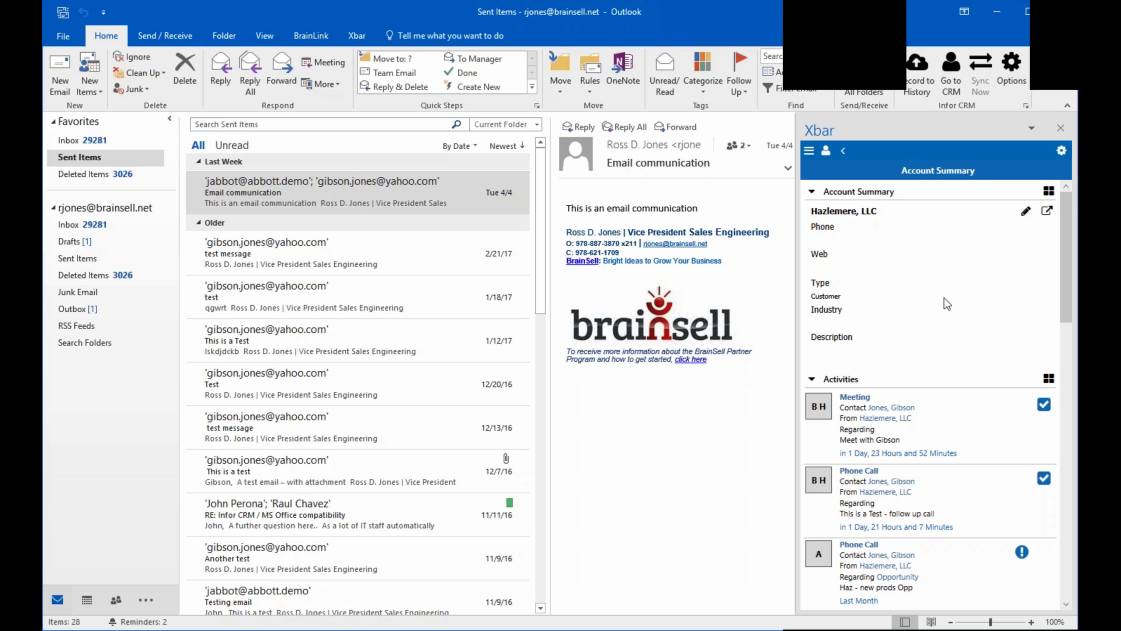
{"action": "left_click", "coordinate": [844, 152]}
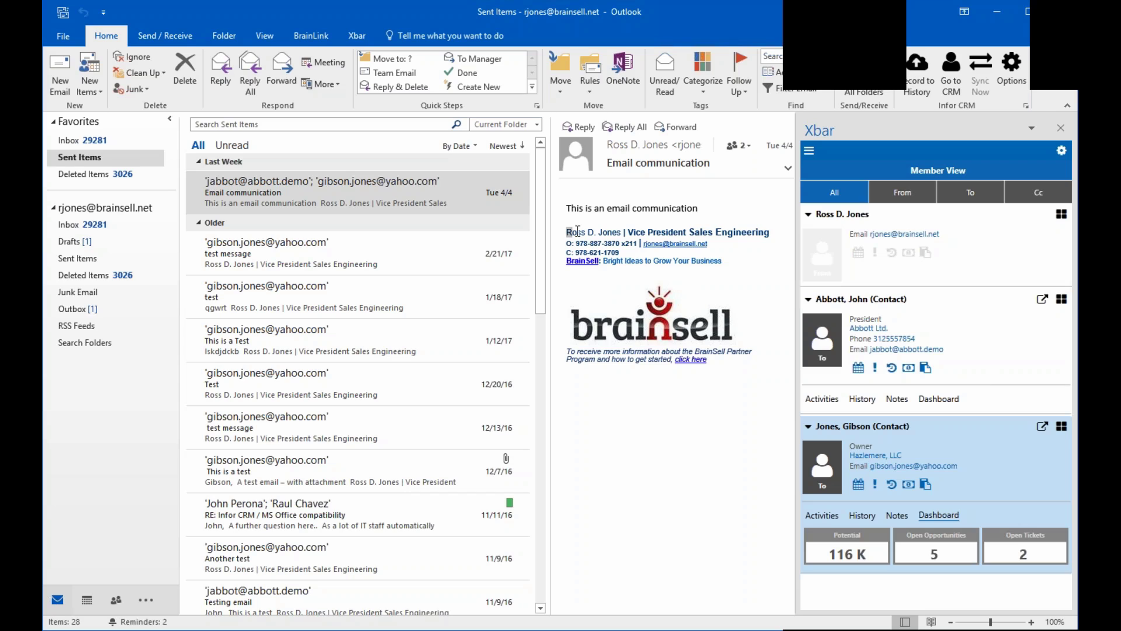
- Drop the sender's signature block from the "Email communication" message onto the Abbott Ltd. contact in Xbar and start a new contact from it
{"action": "left_click_drag", "start_coordinate": [566, 231], "coordinate": [628, 253]}
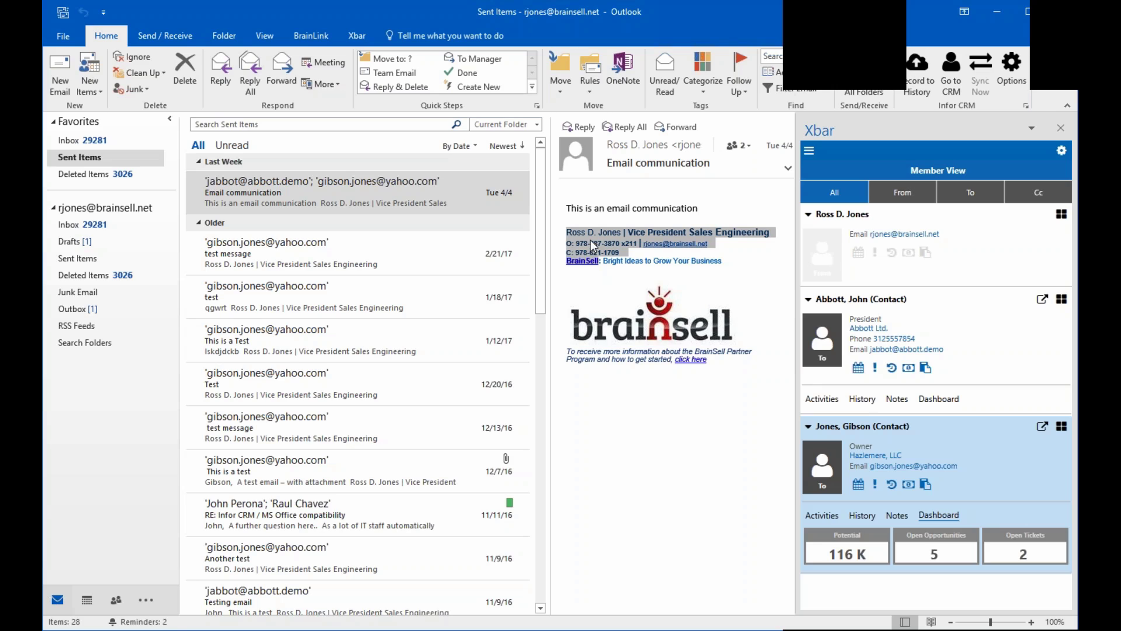
{"action": "left_click_drag", "start_coordinate": [591, 240], "coordinate": [716, 248]}
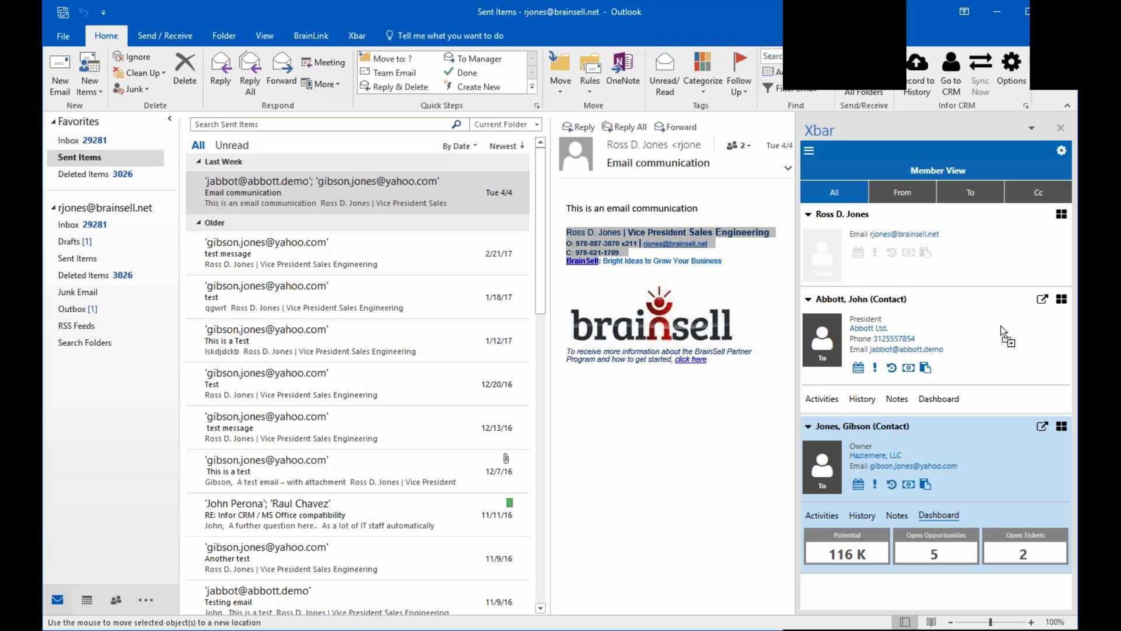
{"action": "mouse_move", "coordinate": [1002, 329]}
{"action": "left_mouse_down"}
{"action": "mouse_move", "coordinate": [852, 327]}
{"action": "mouse_move", "coordinate": [1027, 338]}
{"action": "mouse_move", "coordinate": [993, 324]}
{"action": "mouse_move", "coordinate": [1010, 322]}
{"action": "left_mouse_up"}
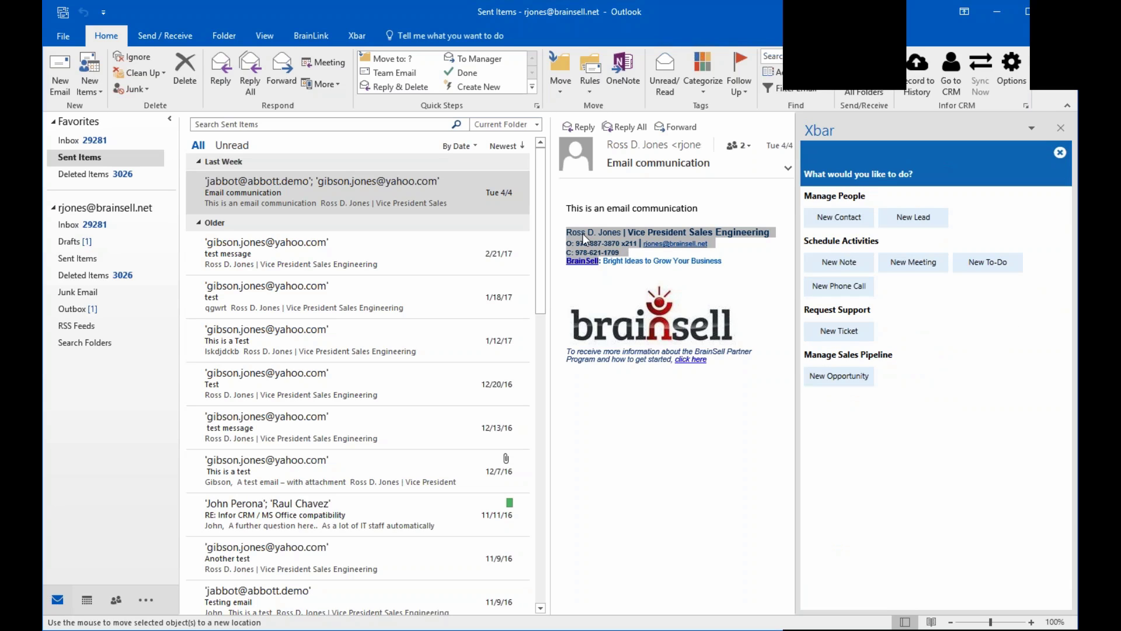
{"action": "left_click", "coordinate": [842, 216]}
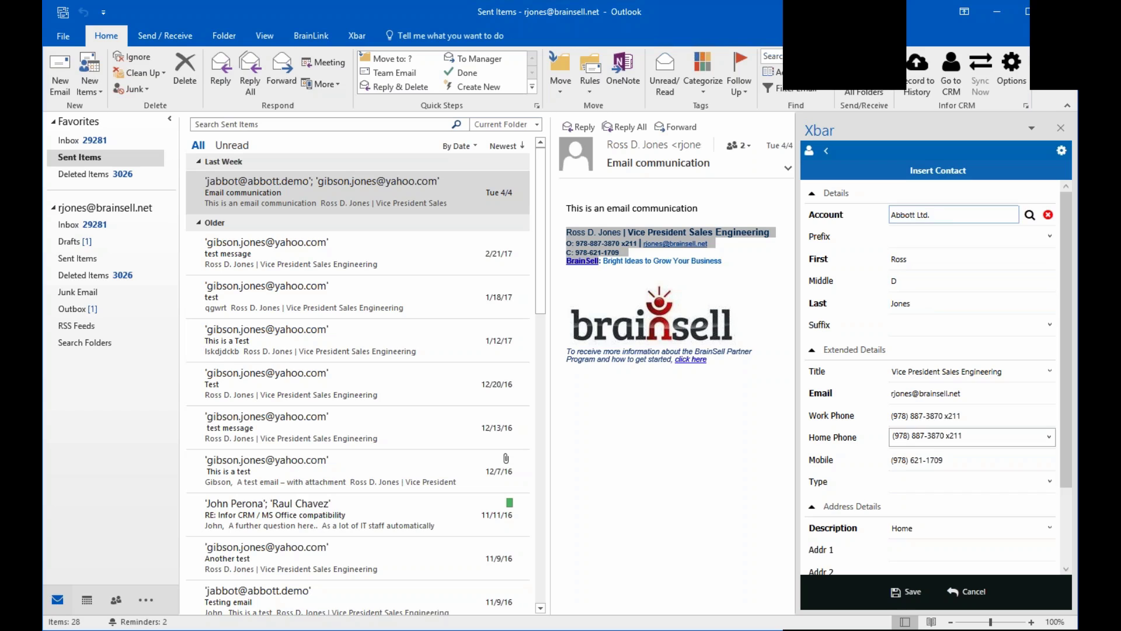
- Clear the home phone number in the new Abbott Ltd. contact form and close the form
{"action": "left_click", "coordinate": [940, 215]}
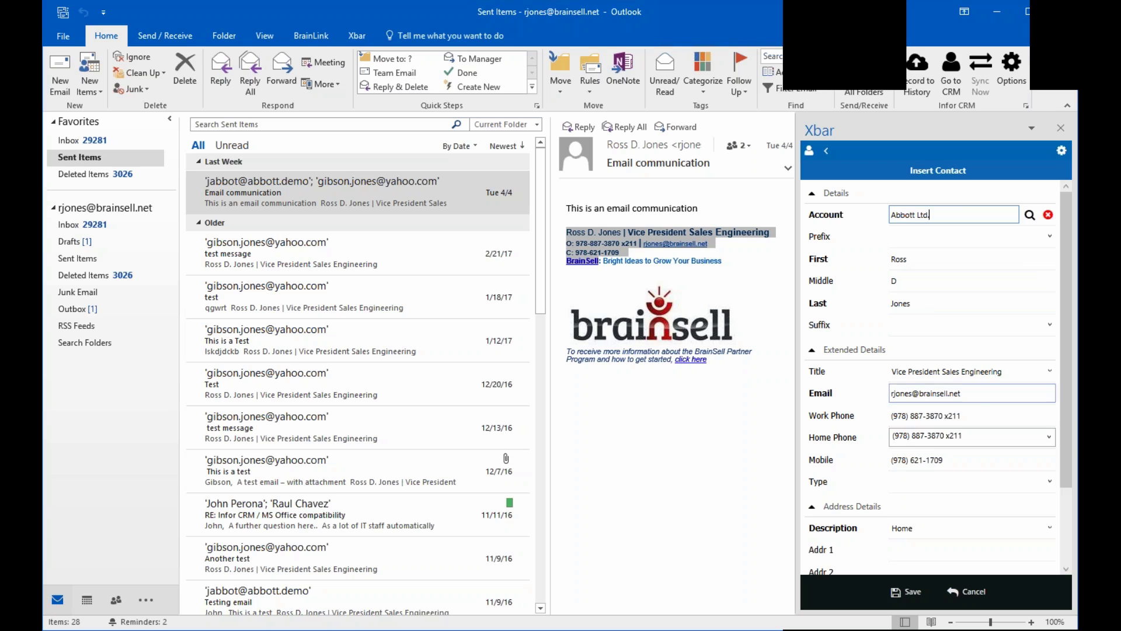
{"action": "left_click", "coordinate": [961, 436]}
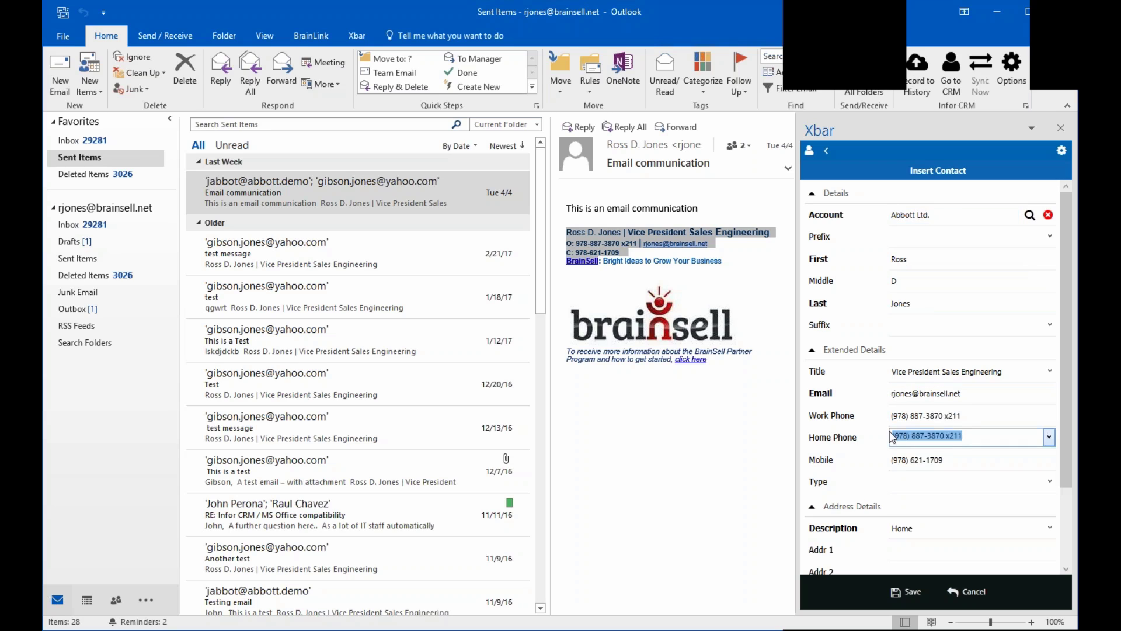
{"action": "key", "text": "BackSpace"}
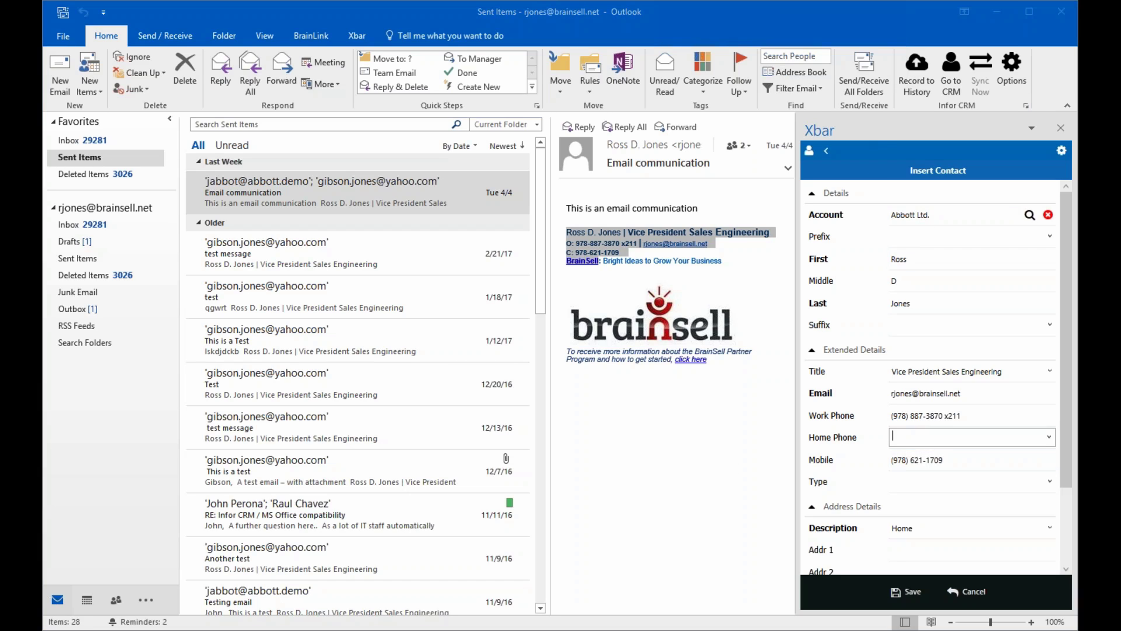
{"action": "left_click", "coordinate": [778, 453]}
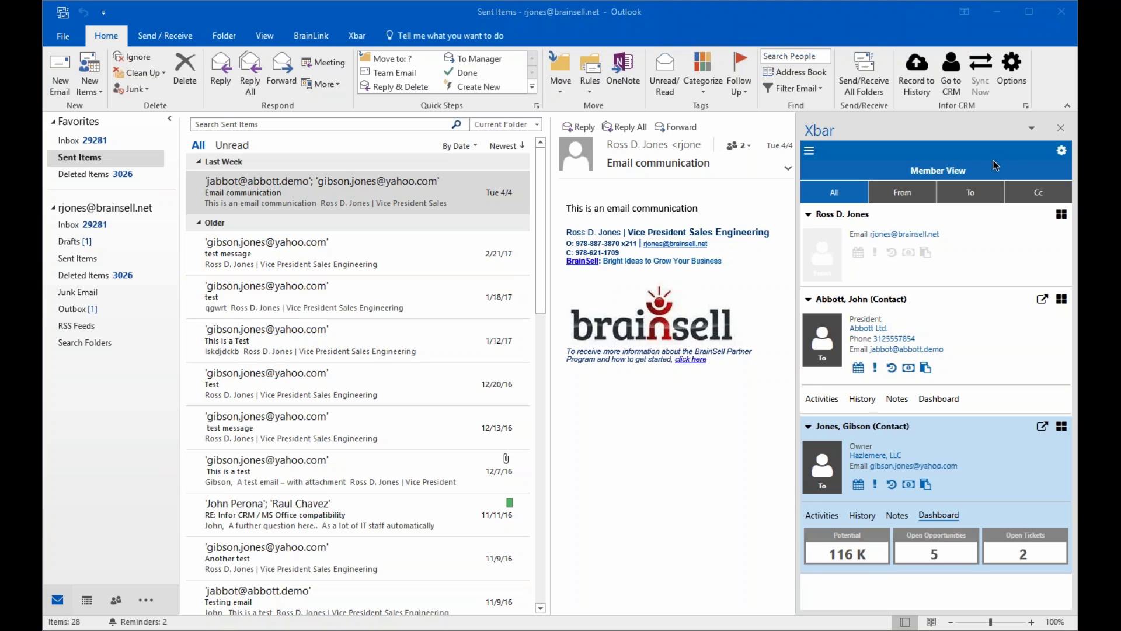
- Switch to the mobile Infor CRM calendar to review its navigation options, and return to the desktop Abbott Ltd. account
{"action": "left_click", "coordinate": [890, 303]}
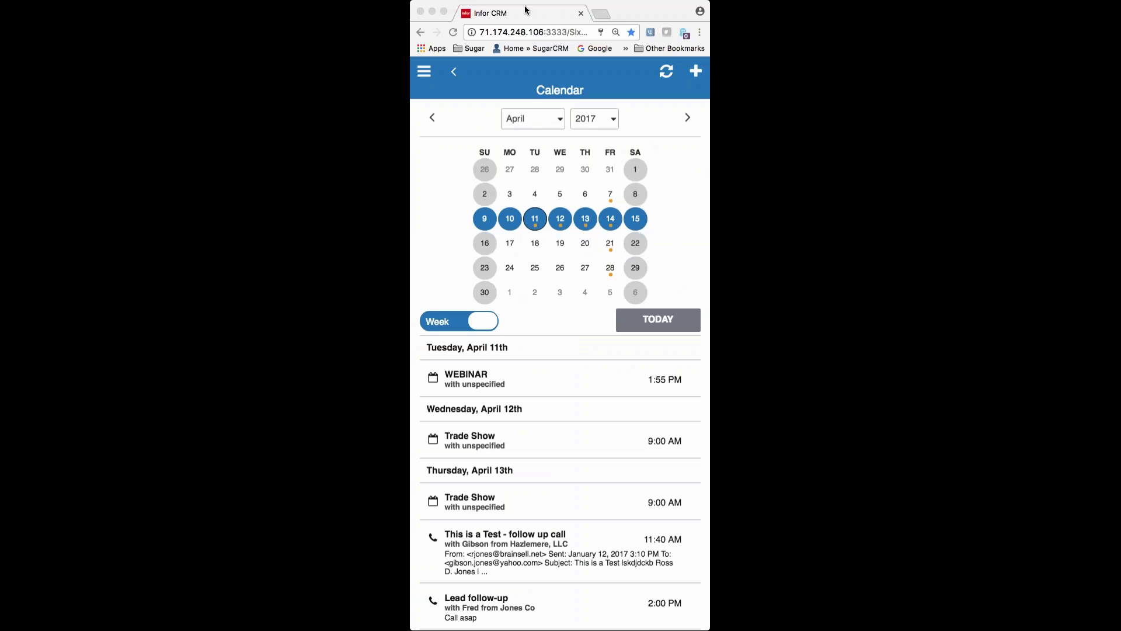
{"action": "left_click", "coordinate": [630, 82]}
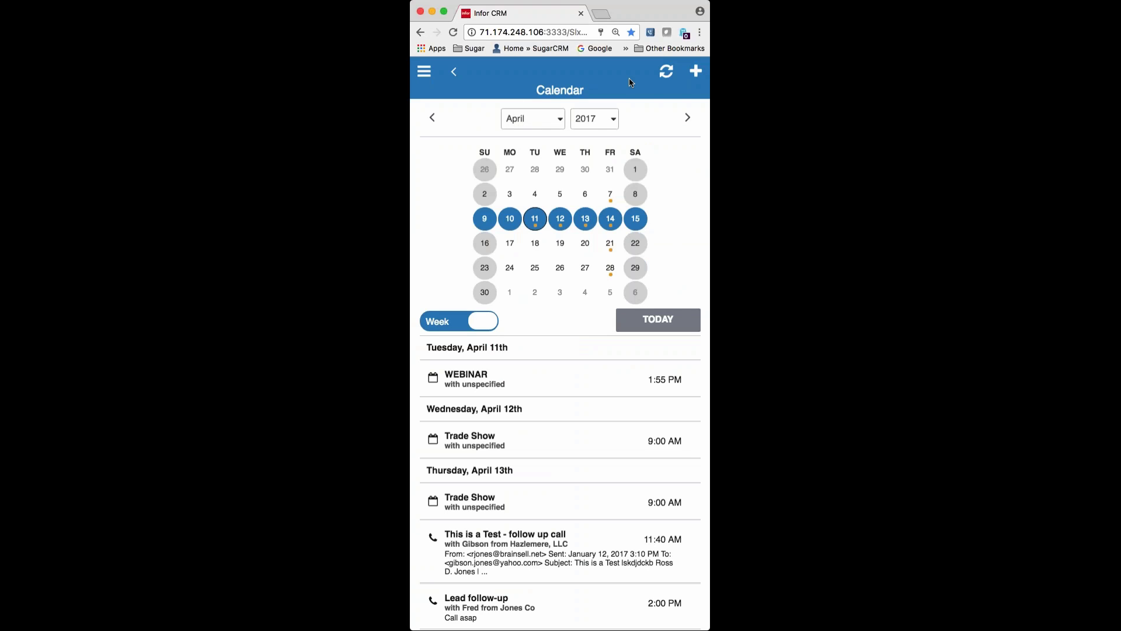
{"action": "left_click", "coordinate": [424, 72]}
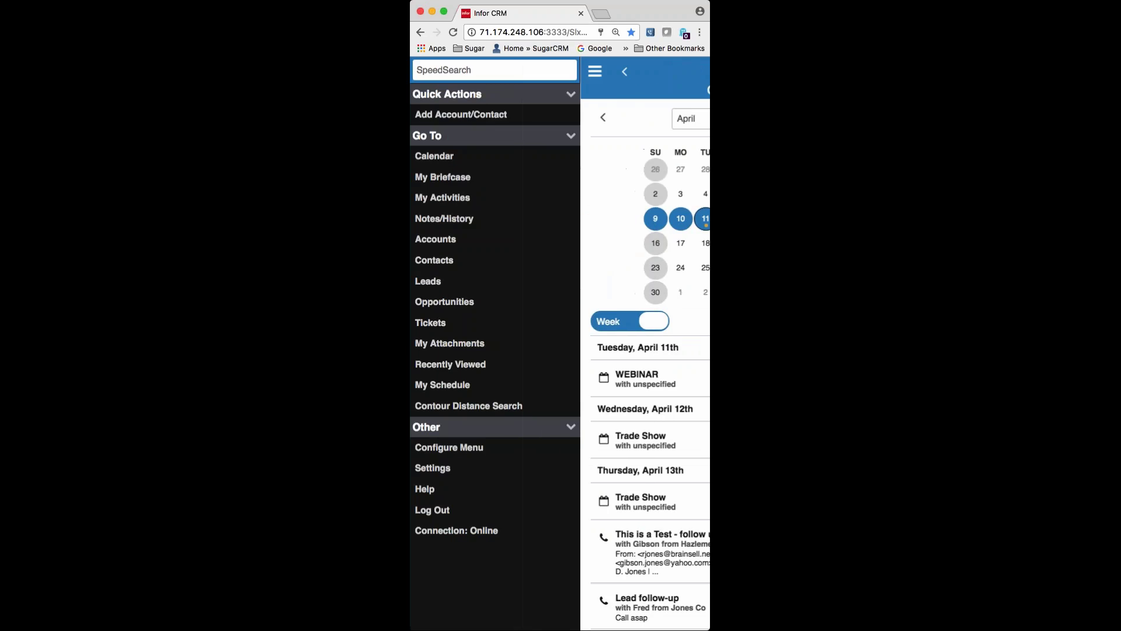
{"action": "left_click", "coordinate": [597, 71]}
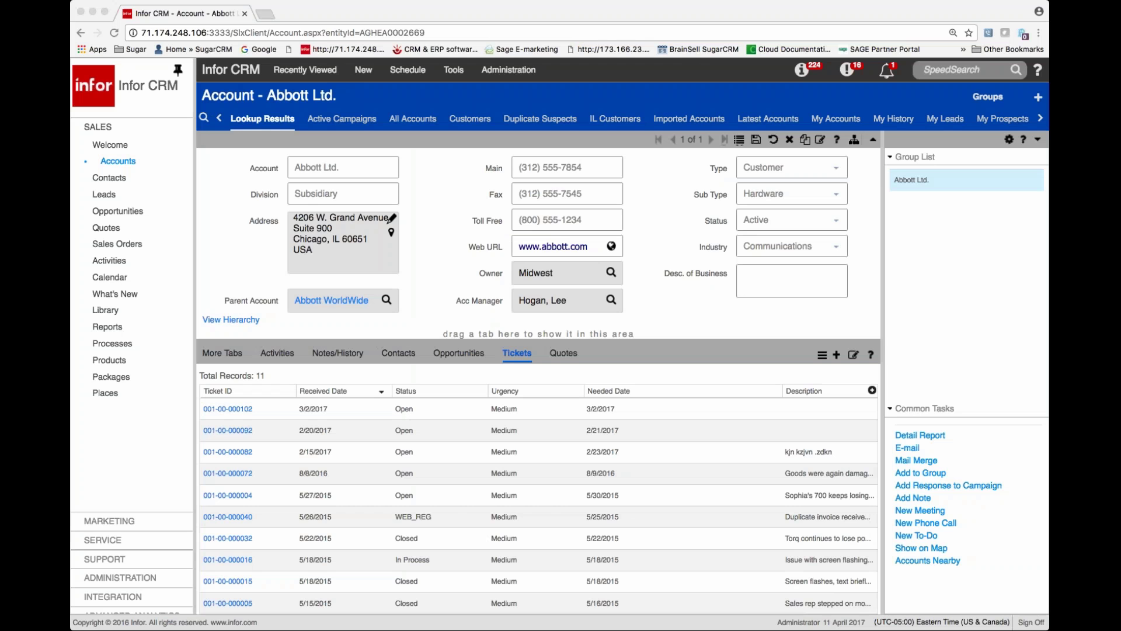
{"action": "mouse_move", "coordinate": [377, 10]}
{"action": "left_mouse_down"}
{"action": "mouse_move", "coordinate": [394, 12]}
{"action": "mouse_move", "coordinate": [377, 9]}
{"action": "left_mouse_up"}
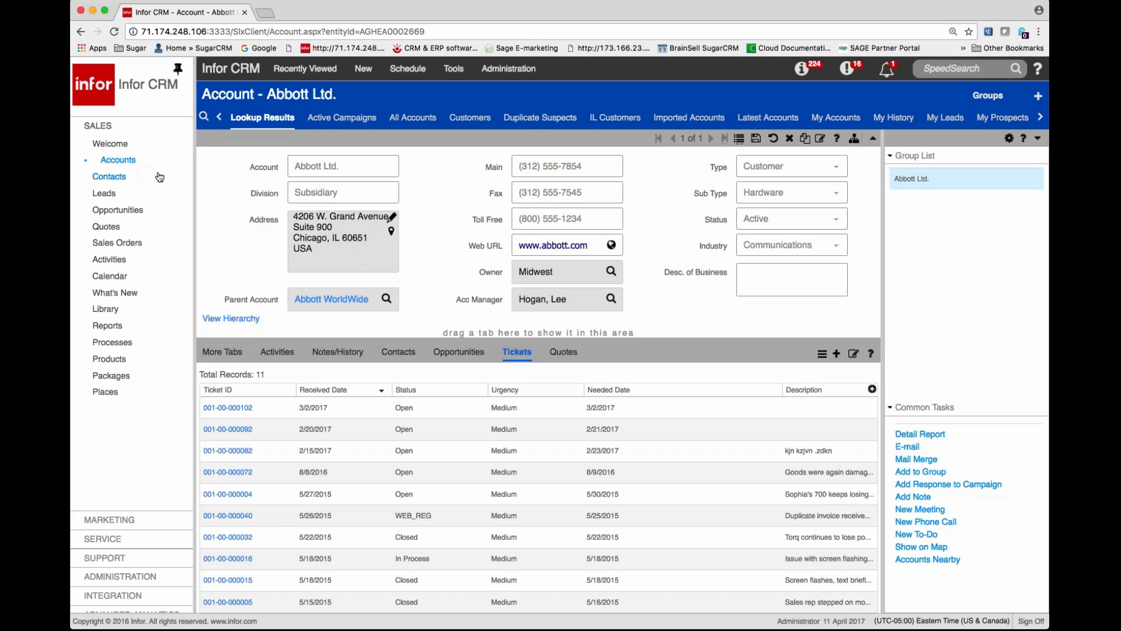
- Show the notes and history of the Abbott Ltd. account, and open the list of all opportunities
{"action": "left_click", "coordinate": [334, 356]}
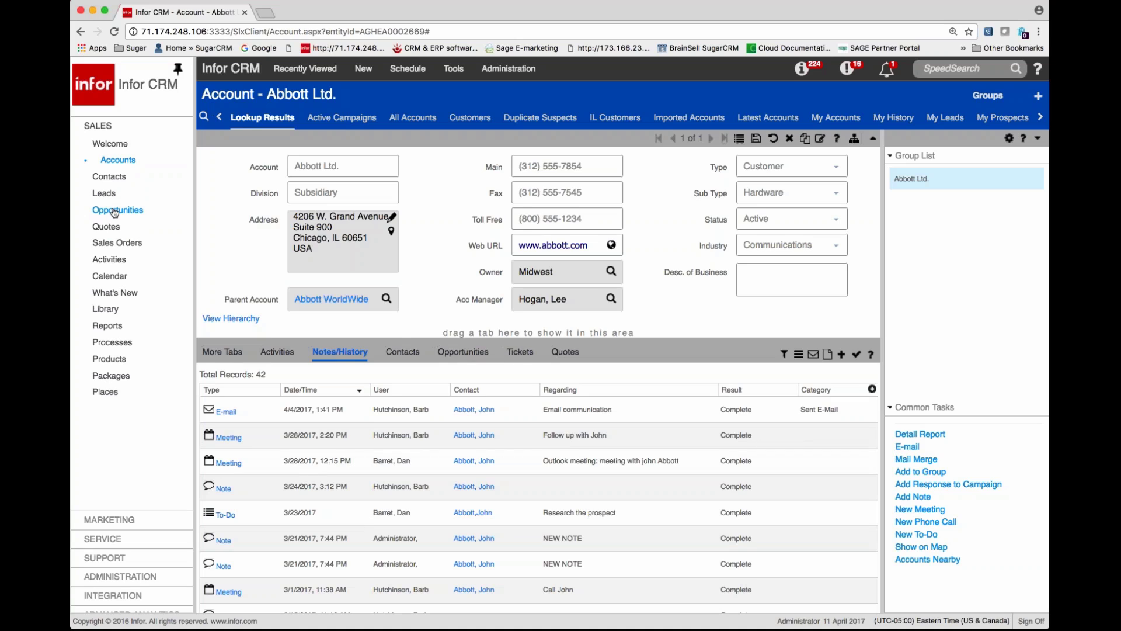
{"action": "left_click", "coordinate": [108, 214]}
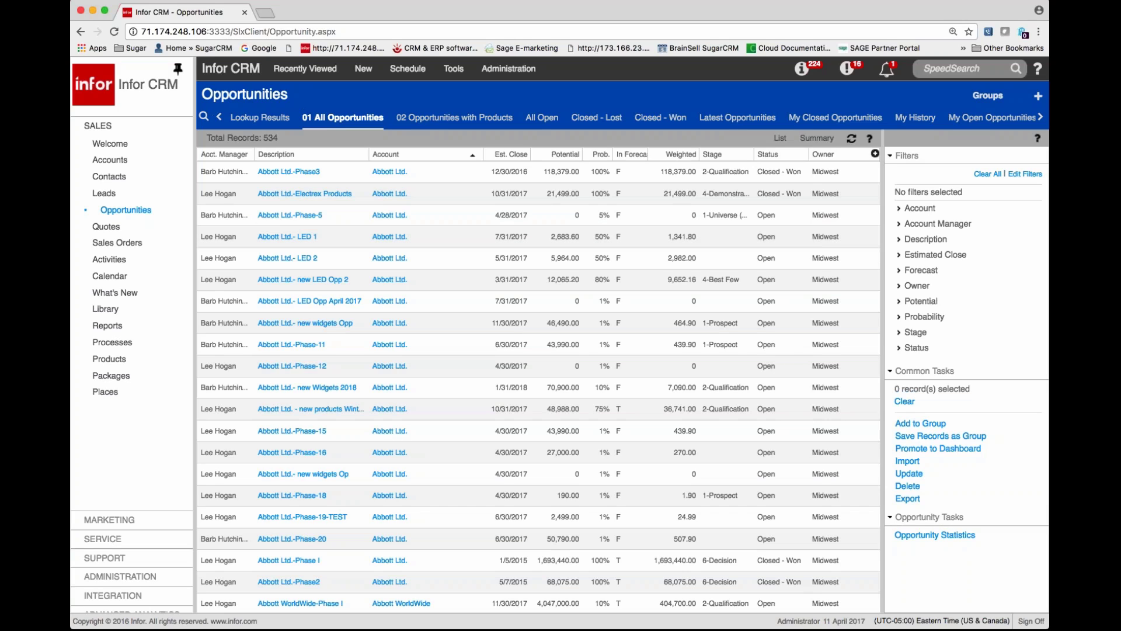
{"action": "left_click_drag", "start_coordinate": [790, 628], "coordinate": [807, 608]}
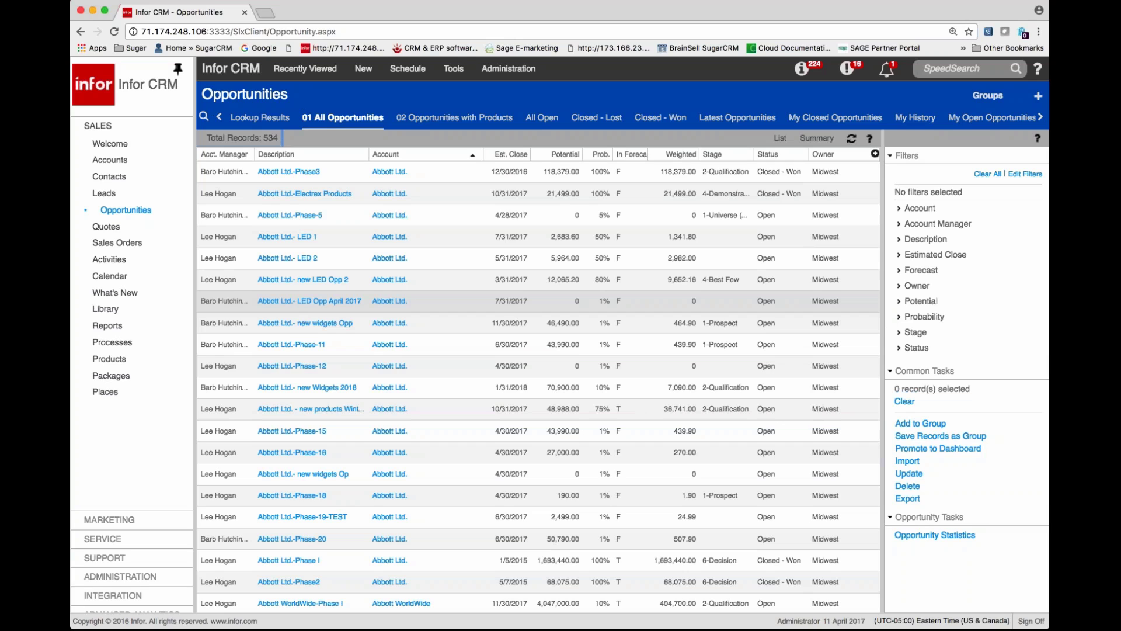
- Filter the opportunities to status Open with an estimated close in April 2017
{"action": "left_click", "coordinate": [917, 348]}
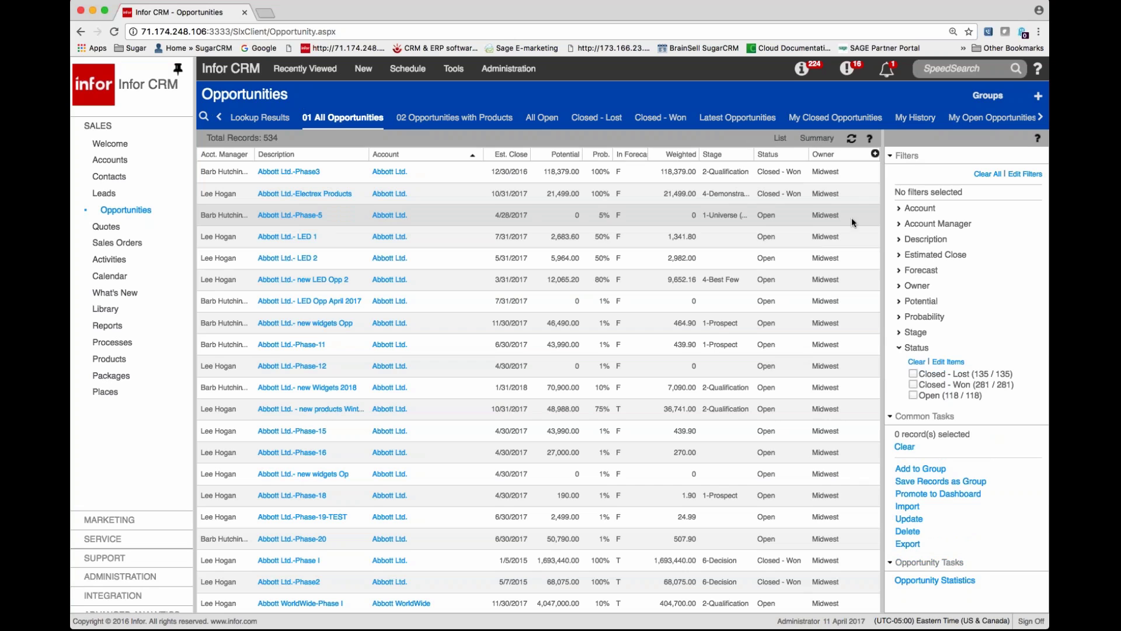
{"action": "left_click", "coordinate": [914, 396]}
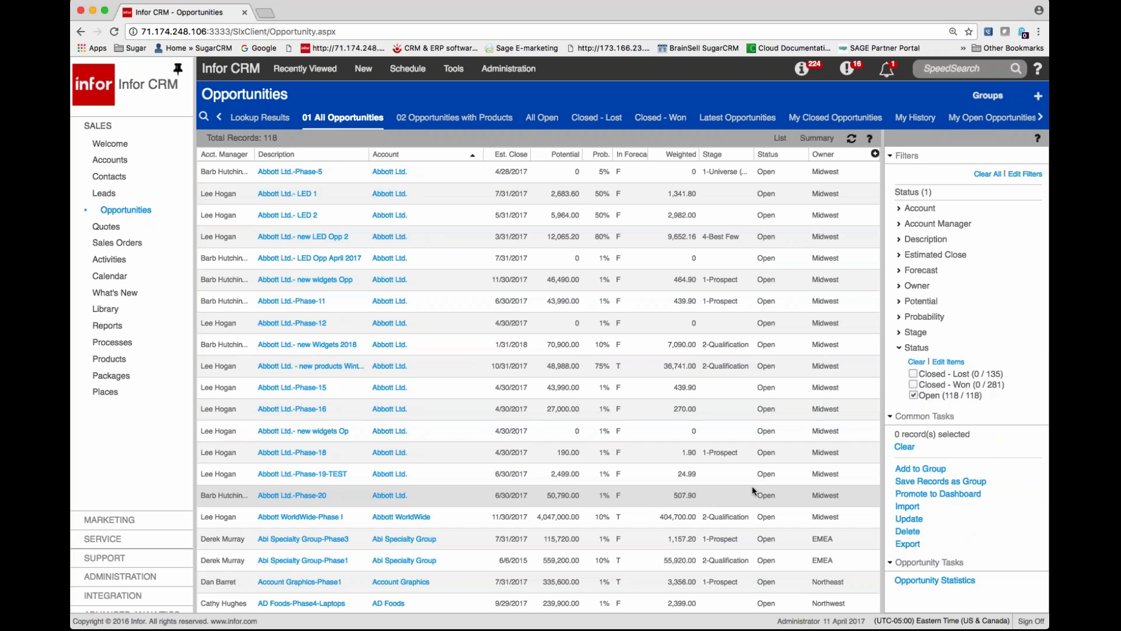
{"action": "left_click", "coordinate": [963, 255]}
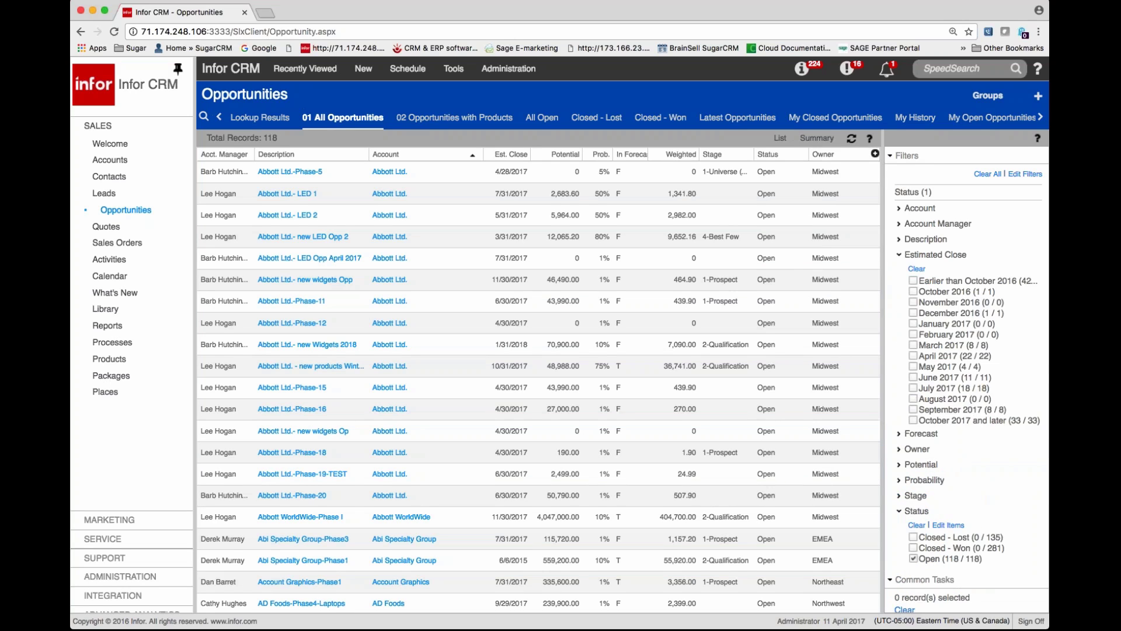
{"action": "left_click", "coordinate": [923, 358]}
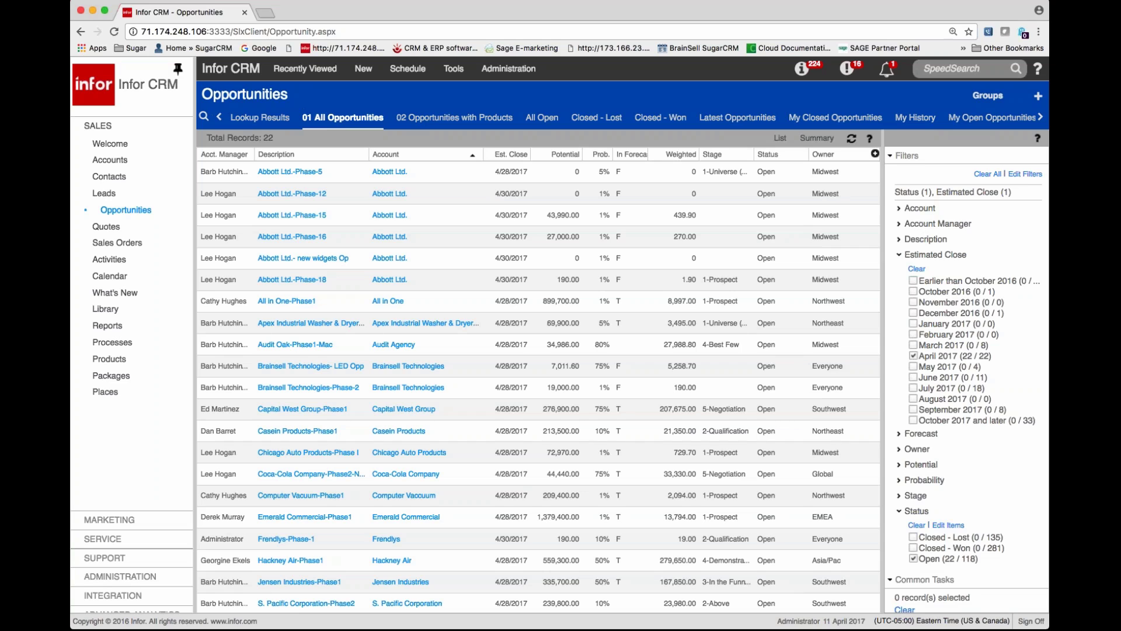
- Filter the opportunities to the account manager of Abbott Ltd.-Phase-5, and widen the Acct. Manager column to fit full names
{"action": "left_click", "coordinate": [922, 226]}
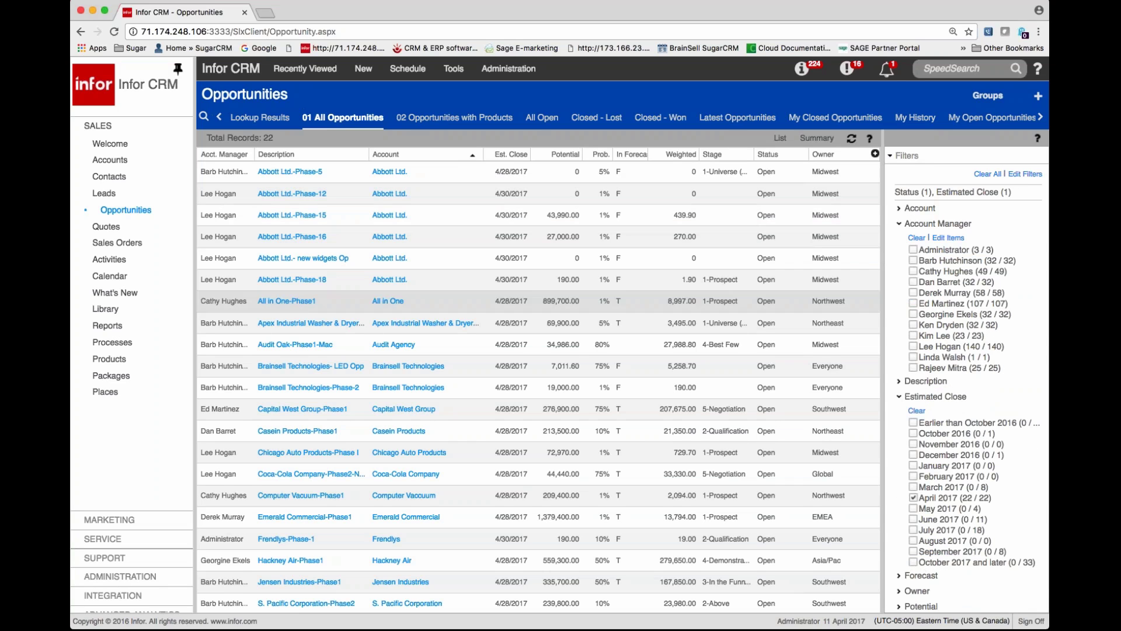
{"action": "left_click", "coordinate": [914, 262]}
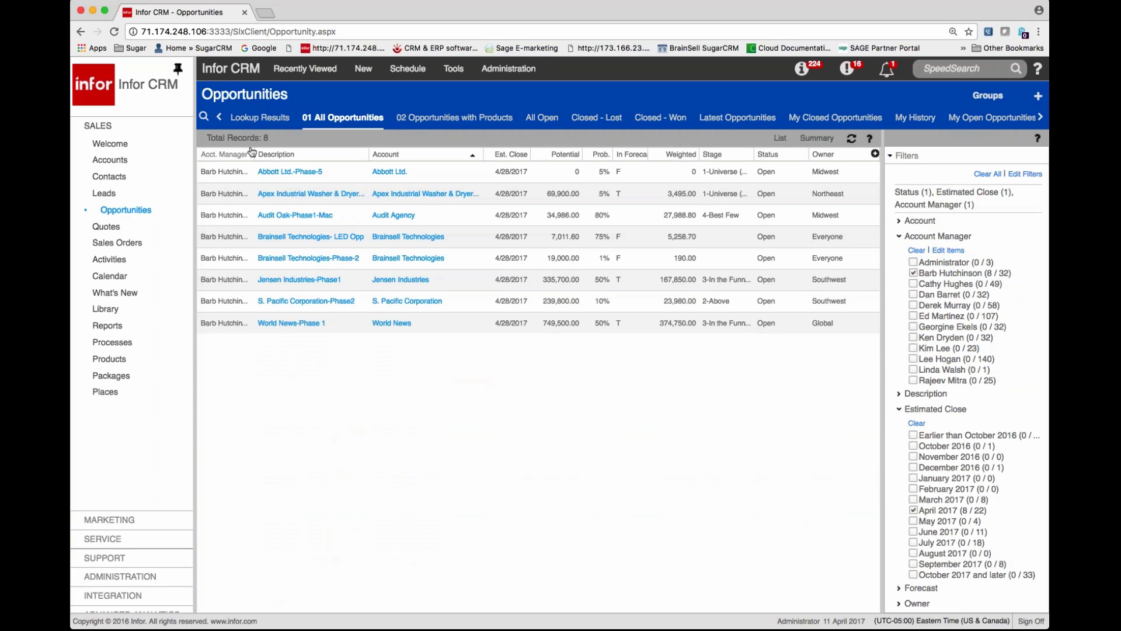
{"action": "left_click_drag", "start_coordinate": [254, 154], "coordinate": [275, 155]}
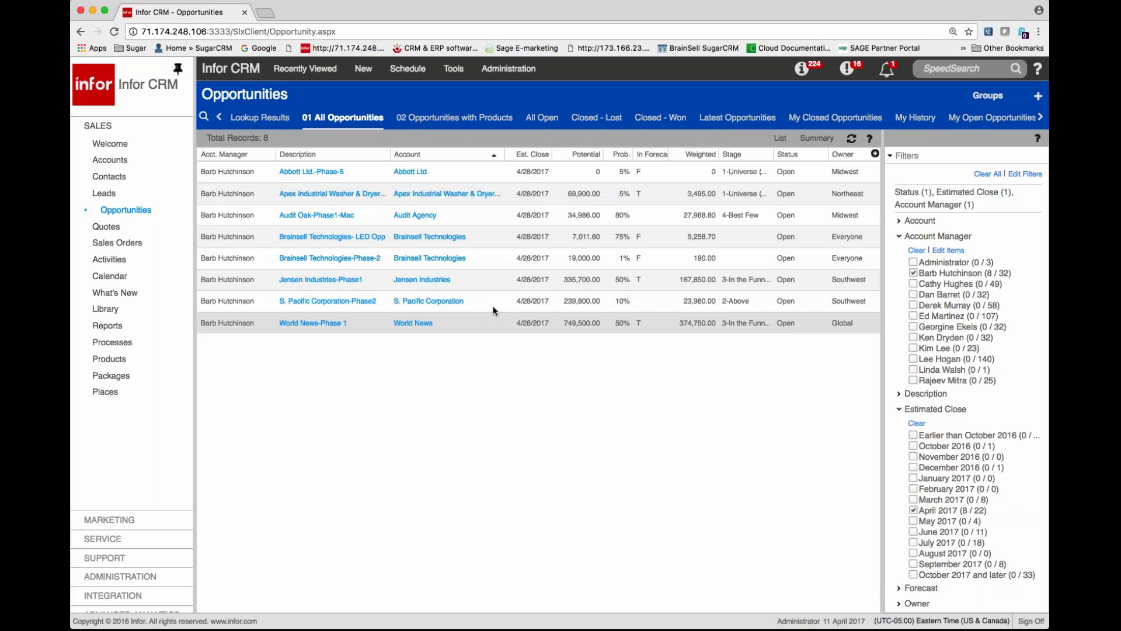
- Remove and reapply the account manager filter, and collapse the Account Manager, Estimated Close and Status filter sections
{"action": "left_click", "coordinate": [914, 274]}
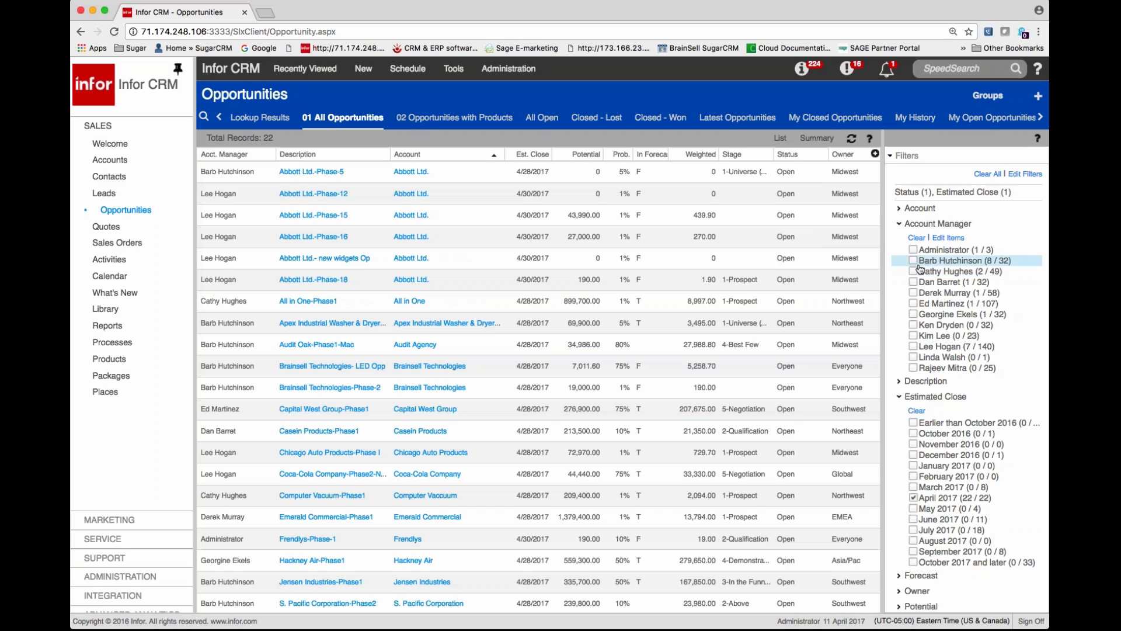
{"action": "left_click", "coordinate": [914, 261]}
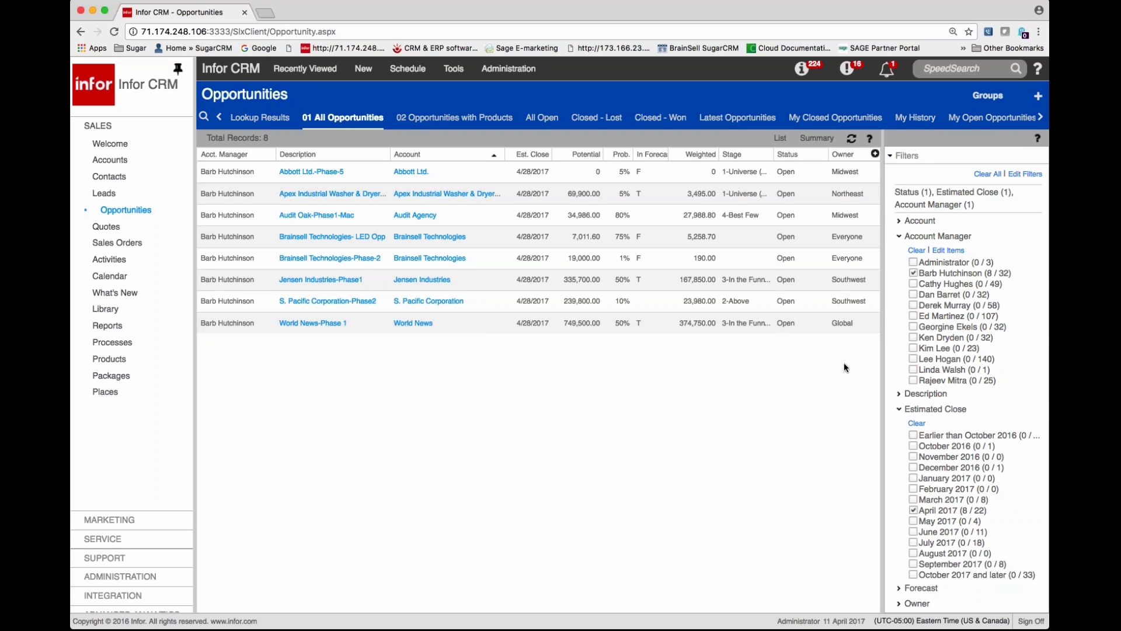
{"action": "left_click", "coordinate": [901, 236]}
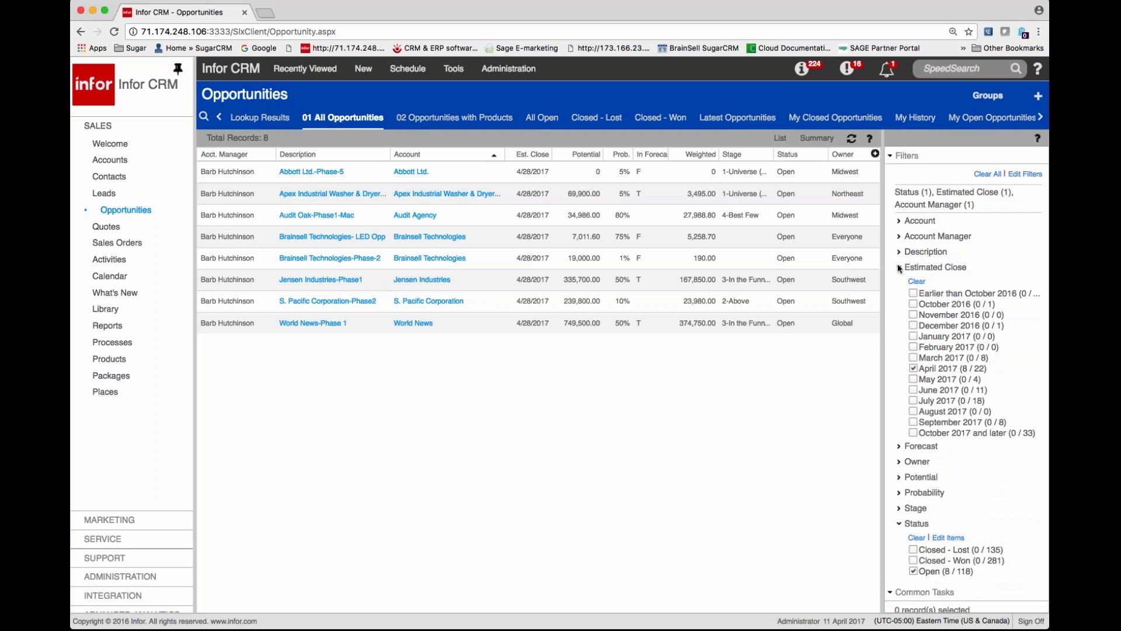
{"action": "left_click", "coordinate": [899, 266]}
{"action": "left_click", "coordinate": [902, 361]}
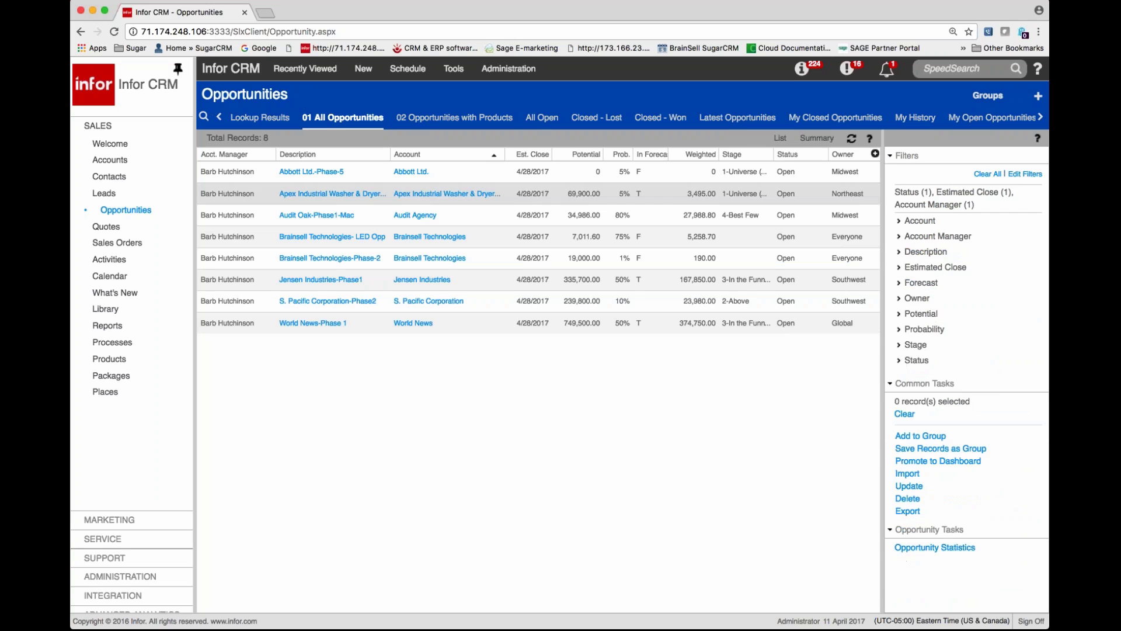
- View the Opportunities with Products group with its "LED F" product filter expanded, and return to the All Opportunities group
{"action": "left_click", "coordinate": [442, 118]}
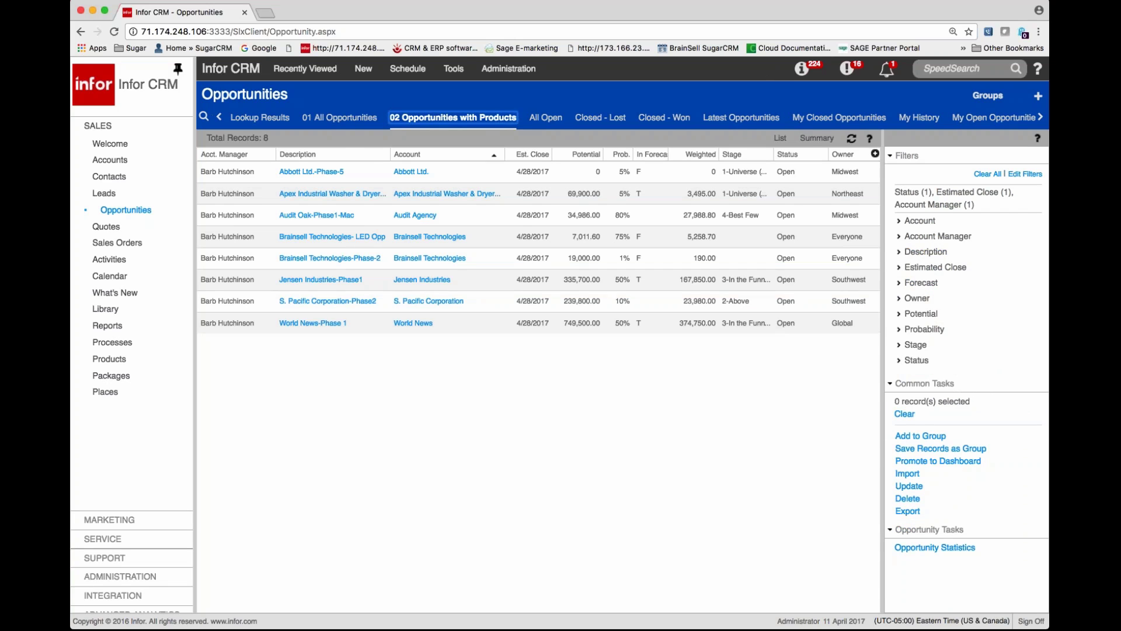
{"action": "left_click", "coordinate": [919, 316]}
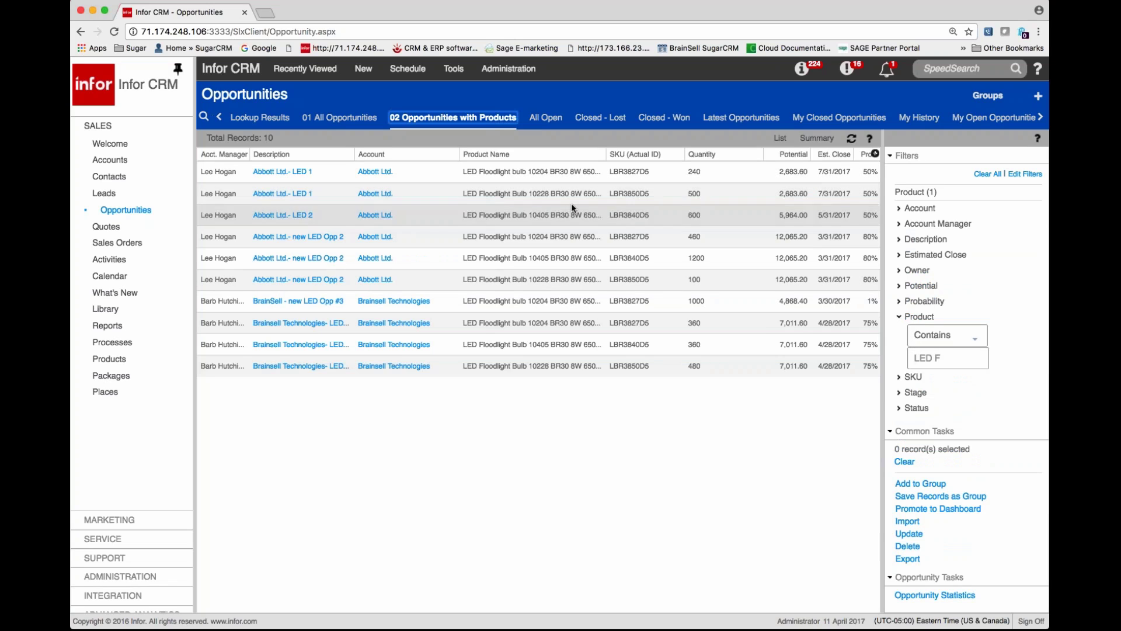
{"action": "left_click", "coordinate": [339, 118]}
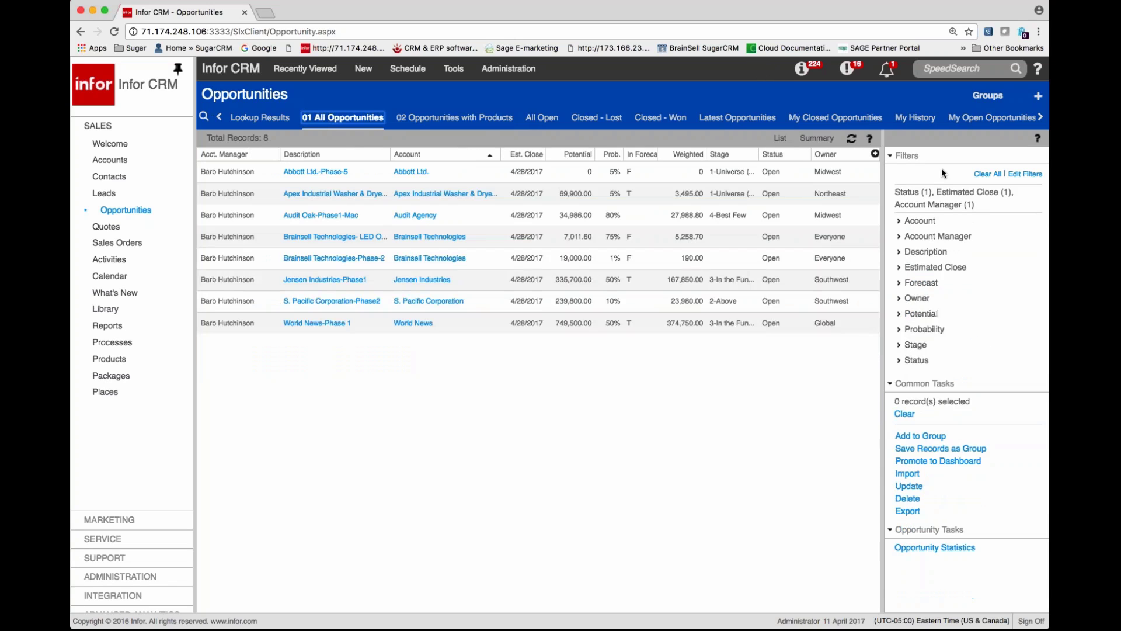
- Limit the opportunities to forecast value T, and remove that forecast filter again
{"action": "left_click", "coordinate": [921, 283]}
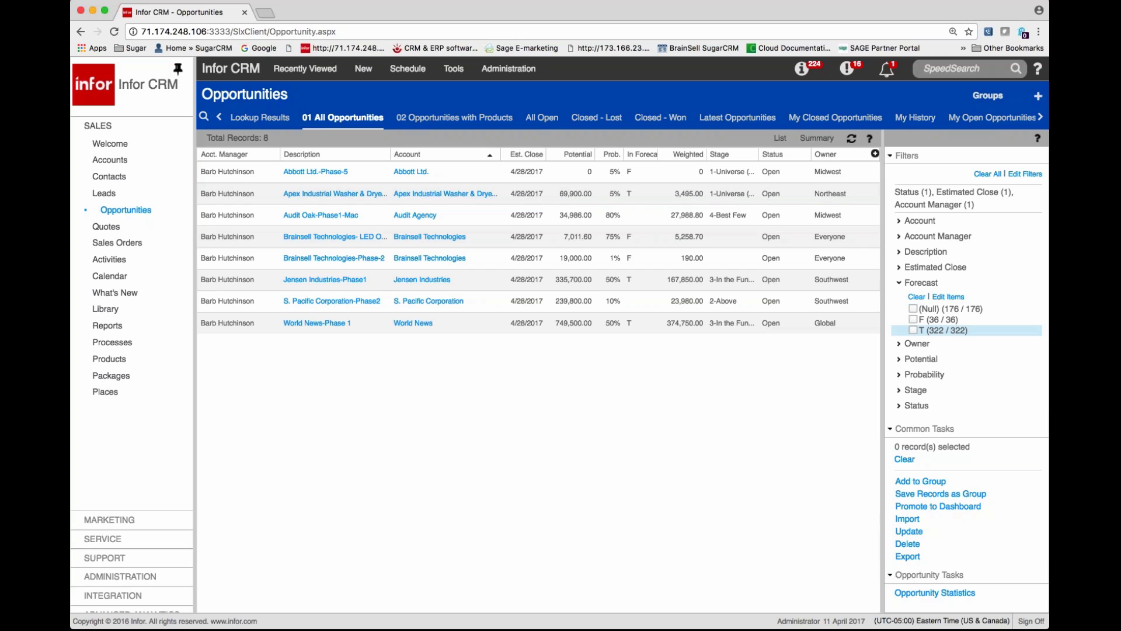
{"action": "left_click", "coordinate": [913, 330]}
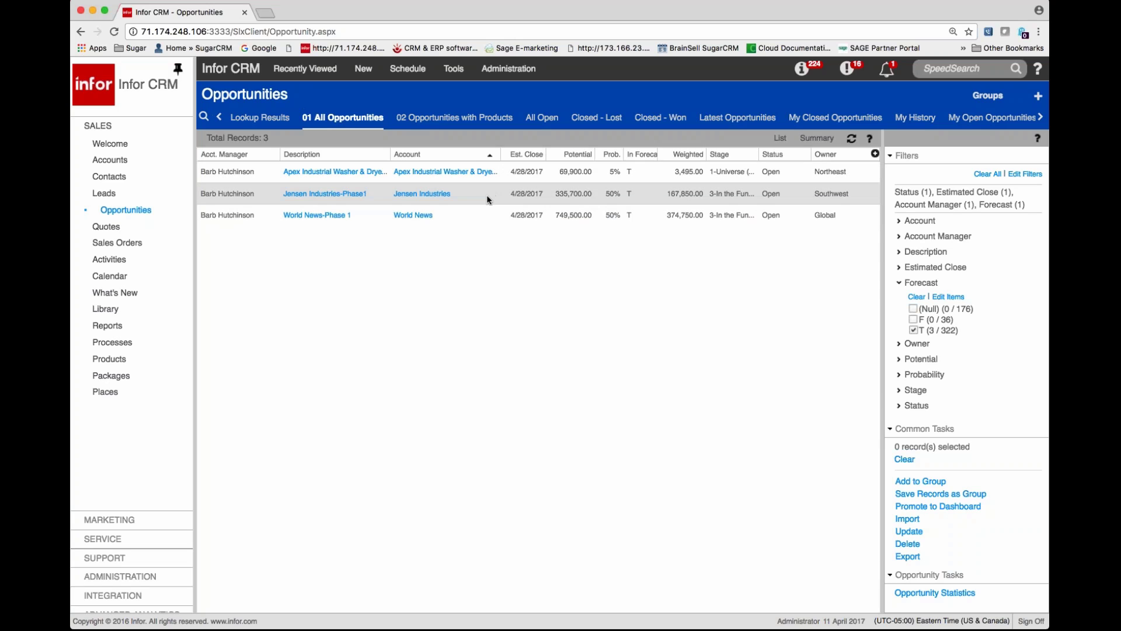
{"action": "left_click", "coordinate": [914, 330]}
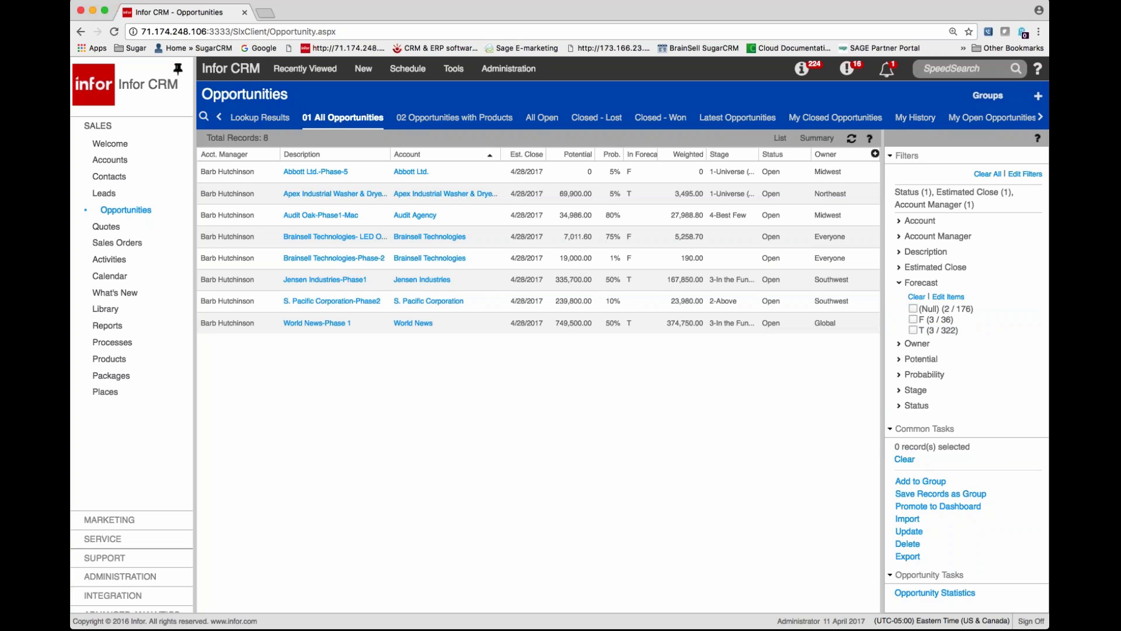
- Add May 2017 to the estimated close filter, and remove the account manager filter from the opportunities
{"action": "left_click", "coordinate": [936, 267]}
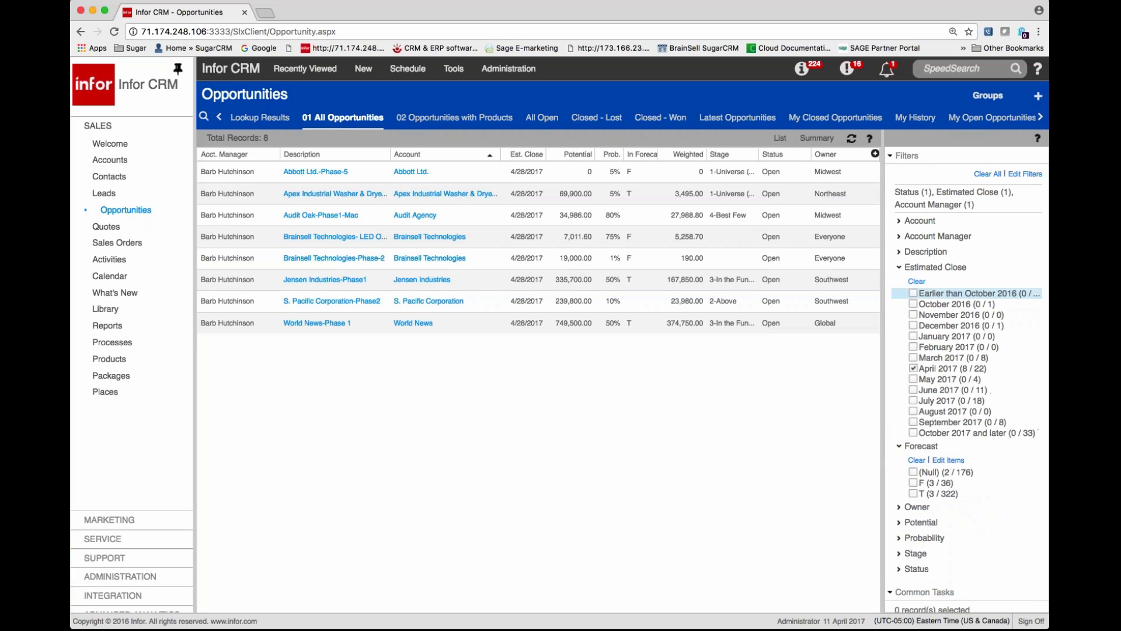
{"action": "left_click", "coordinate": [914, 379]}
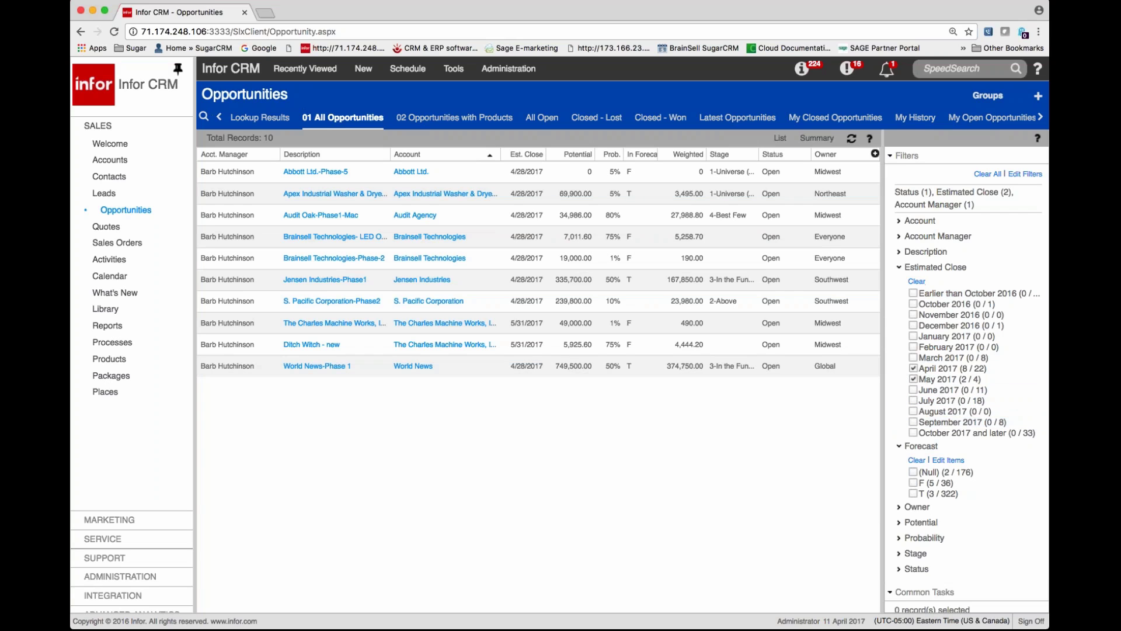
{"action": "left_click", "coordinate": [938, 236]}
{"action": "left_click", "coordinate": [915, 274]}
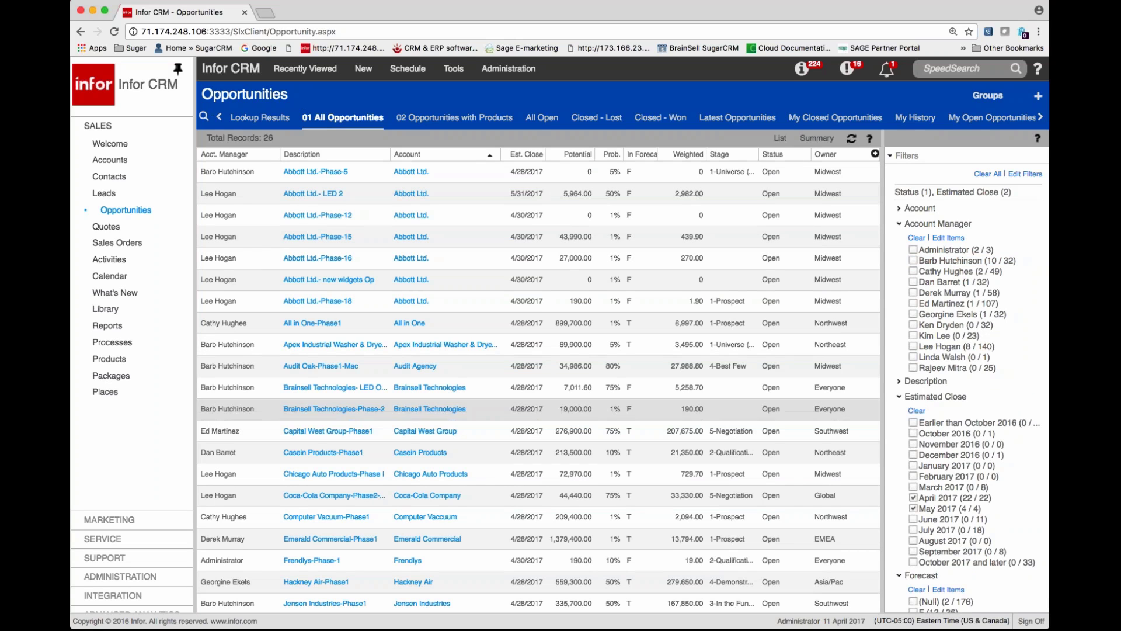
- Open the All Contacts list and look over its records and columns
{"action": "left_click", "coordinate": [109, 178]}
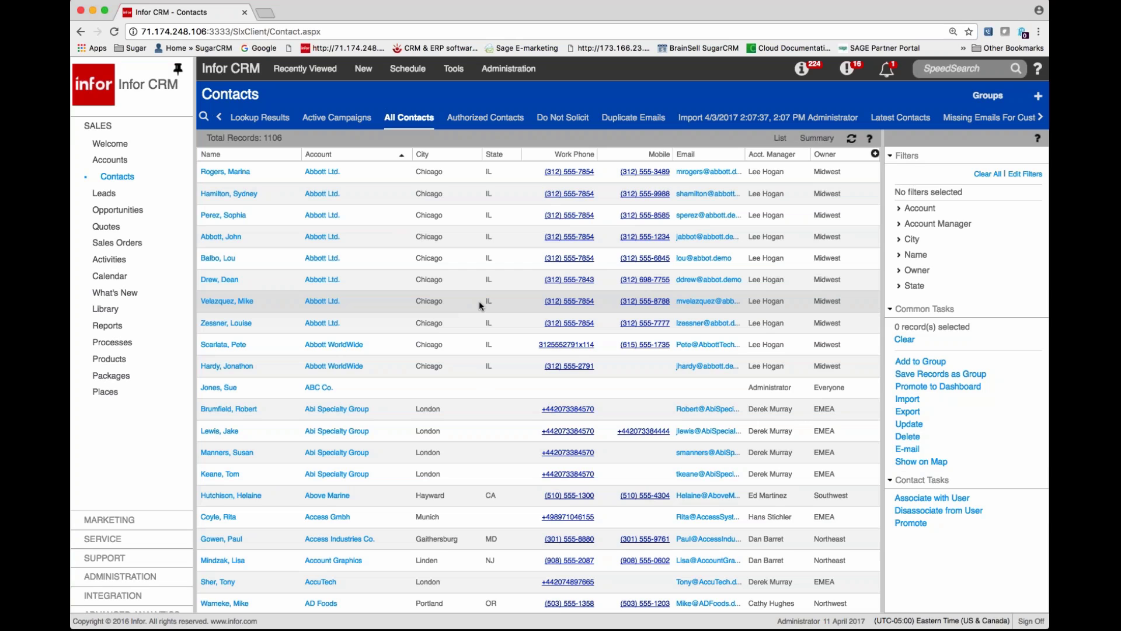
{"action": "scroll", "coordinate": [479, 300], "scroll_direction": "down", "scroll_amount": 1}
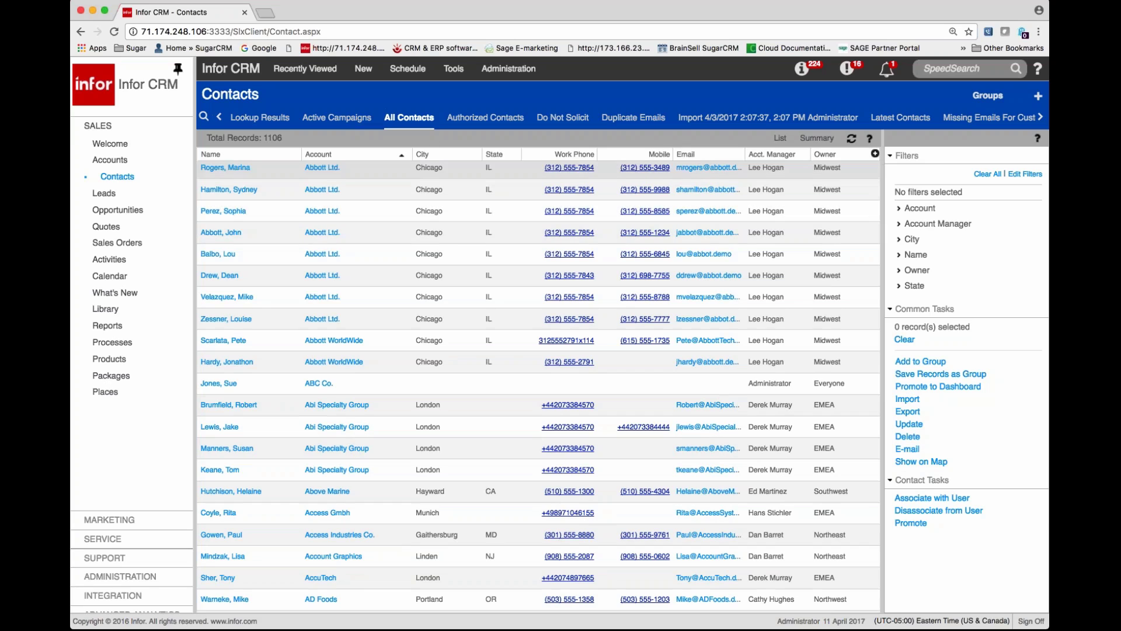
{"action": "left_click_drag", "start_coordinate": [411, 154], "coordinate": [412, 154]}
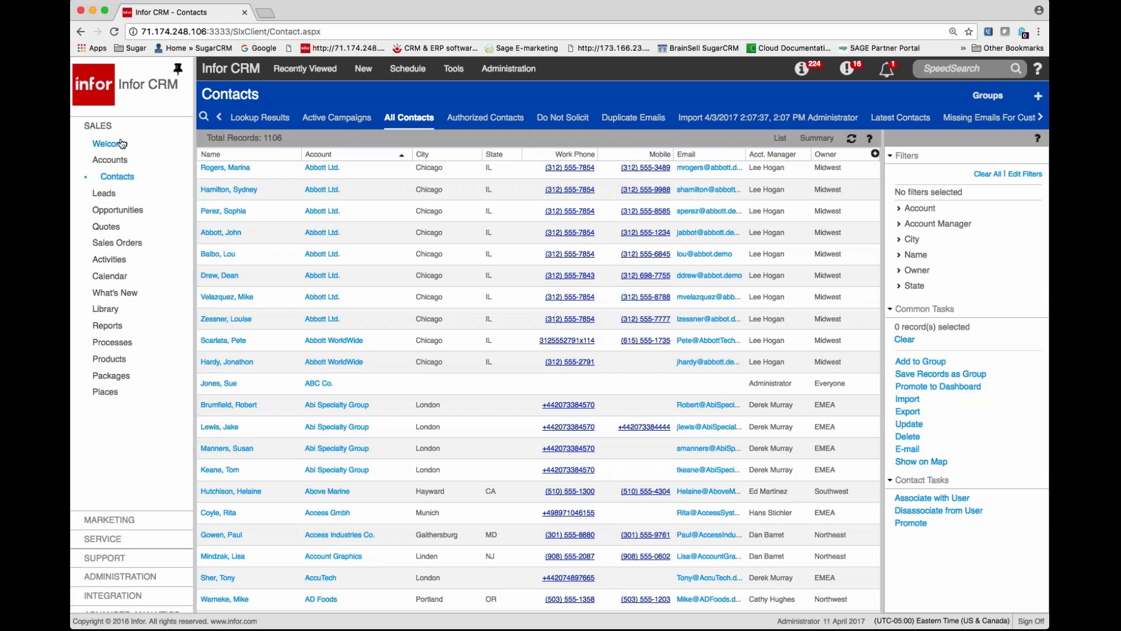
- Open the Welcome page and try to show the My View dashboard
{"action": "left_click", "coordinate": [105, 144]}
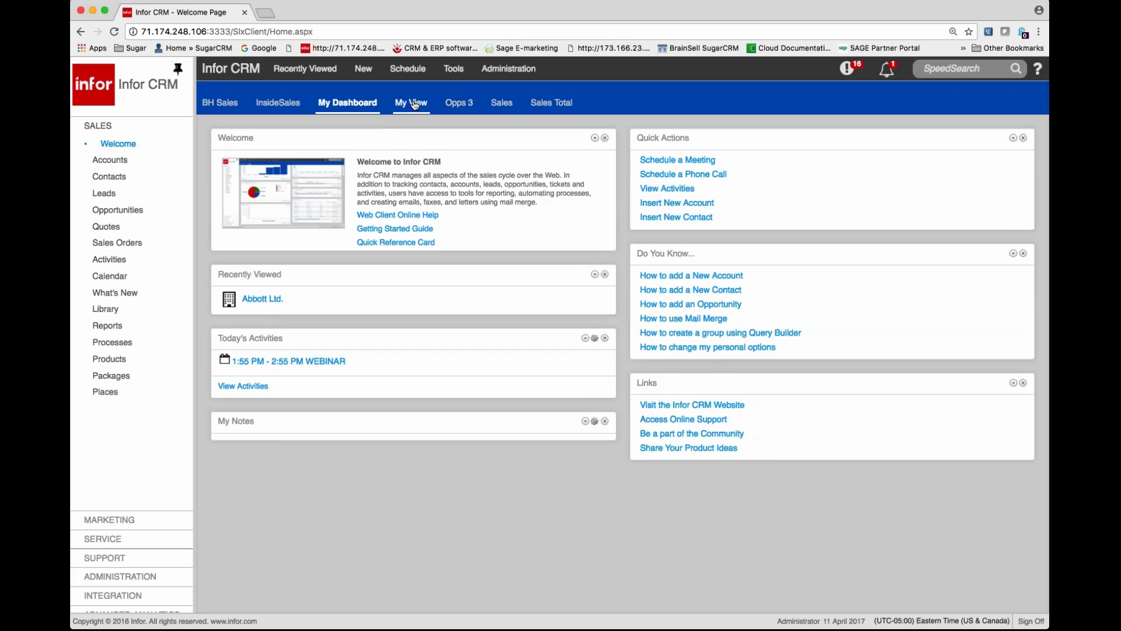
{"action": "left_click", "coordinate": [411, 103]}
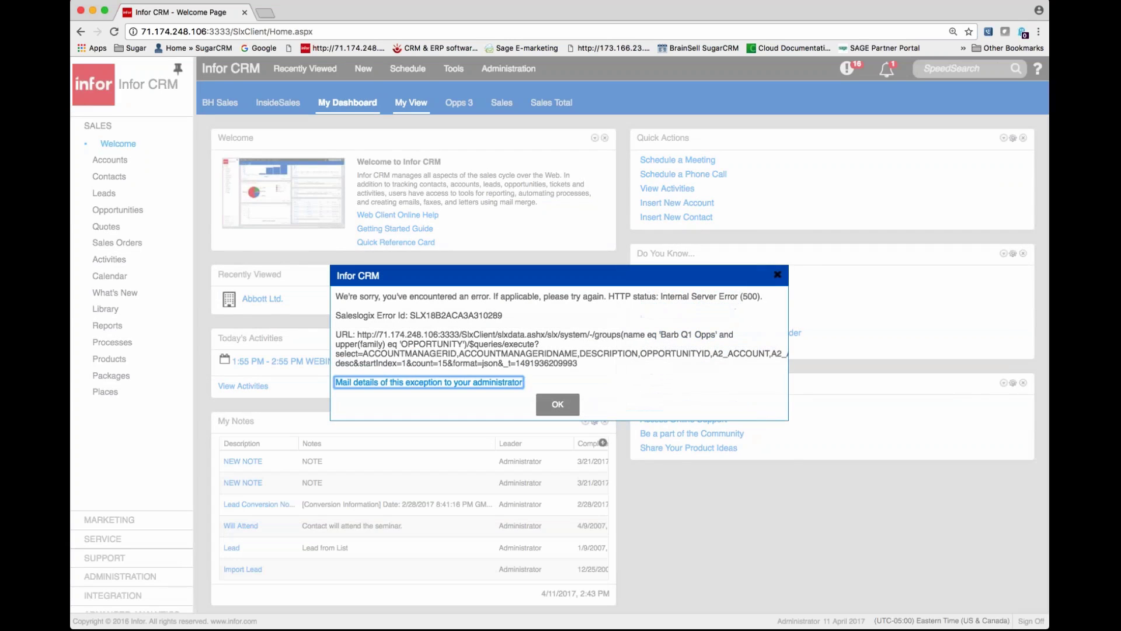
{"action": "left_click", "coordinate": [552, 406]}
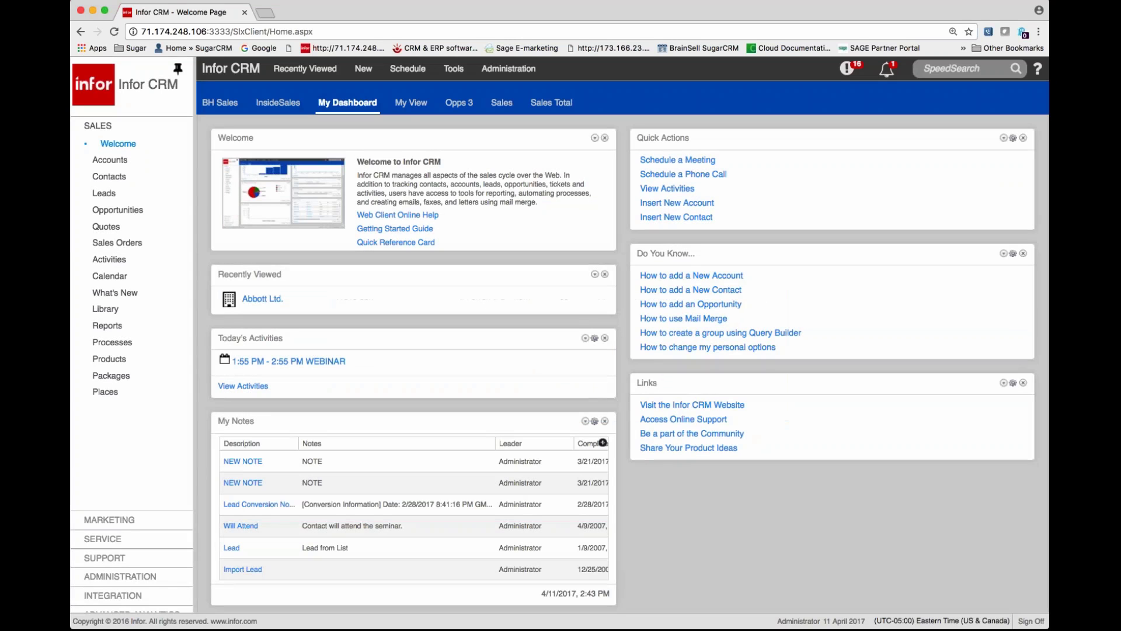